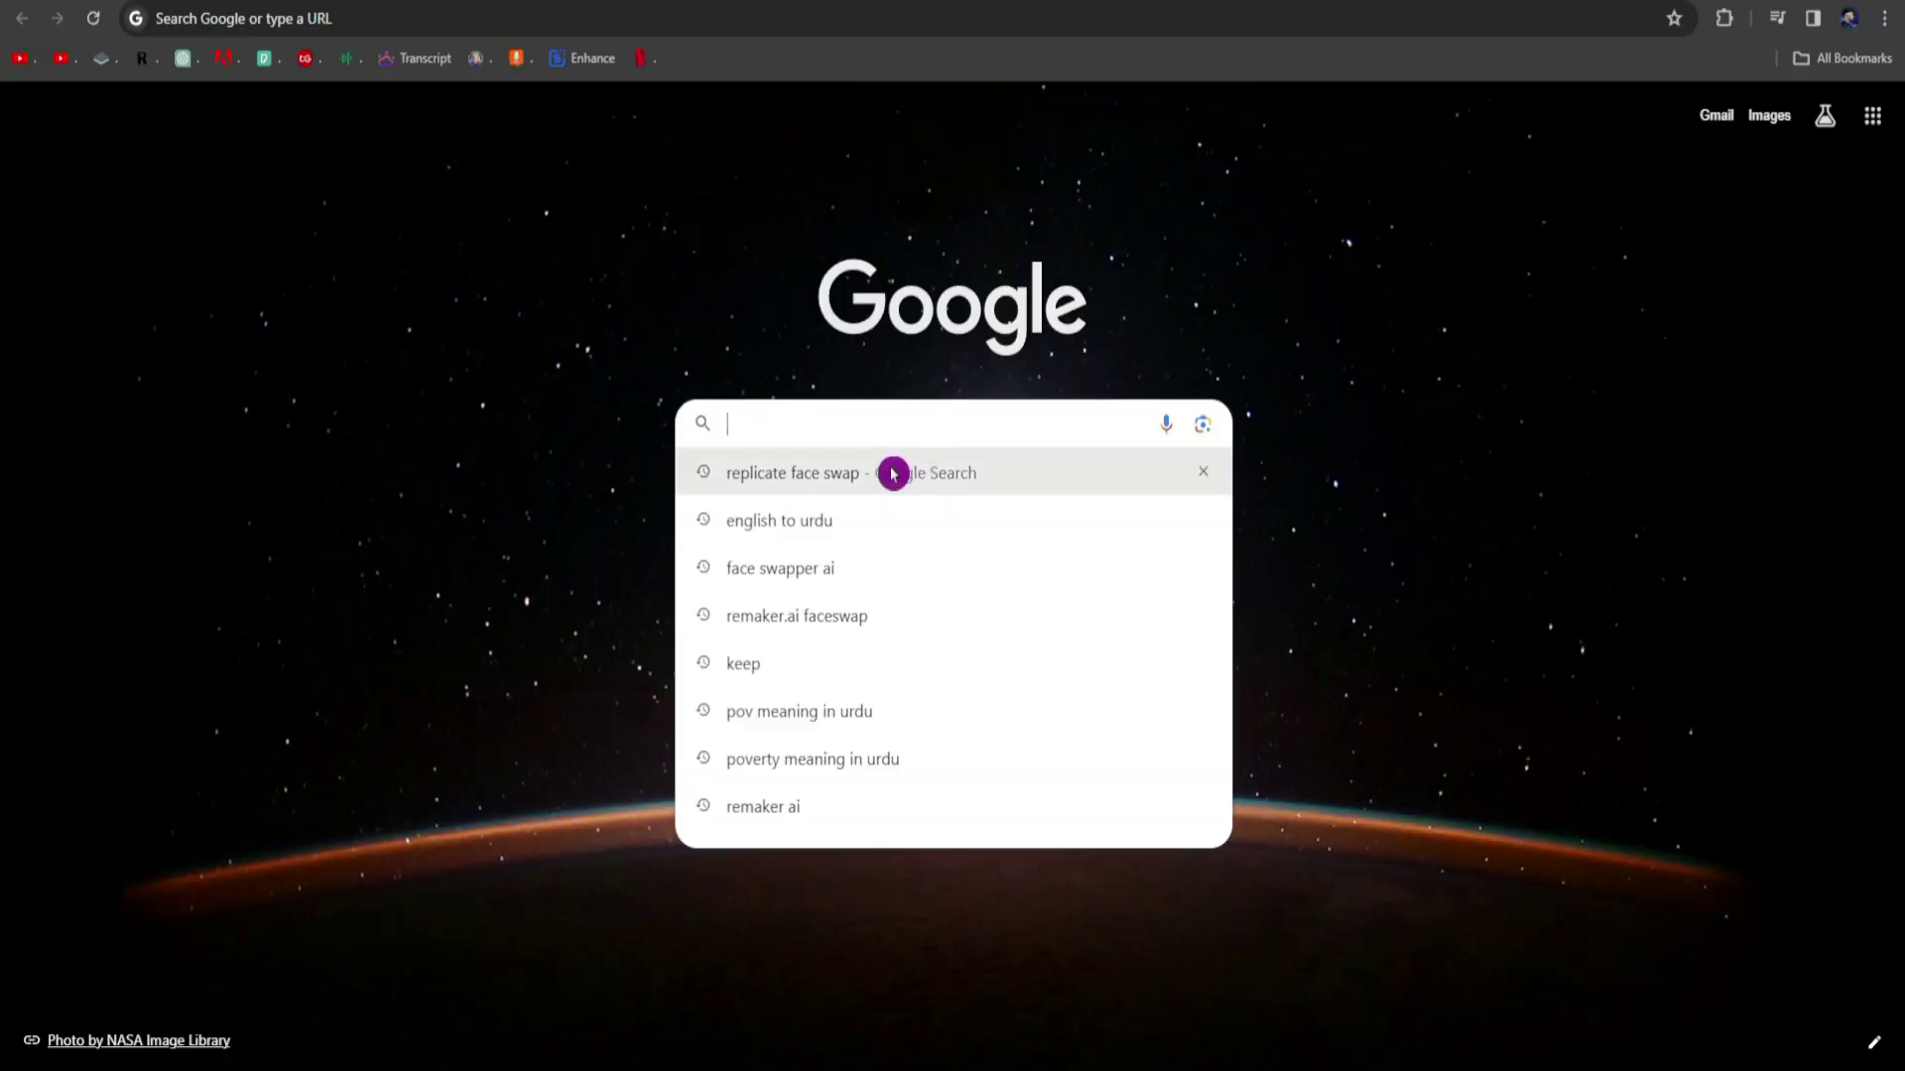
Open the lucataco/faceswap model page from the 'replicate face swap' Google results.
left_click(892, 472)
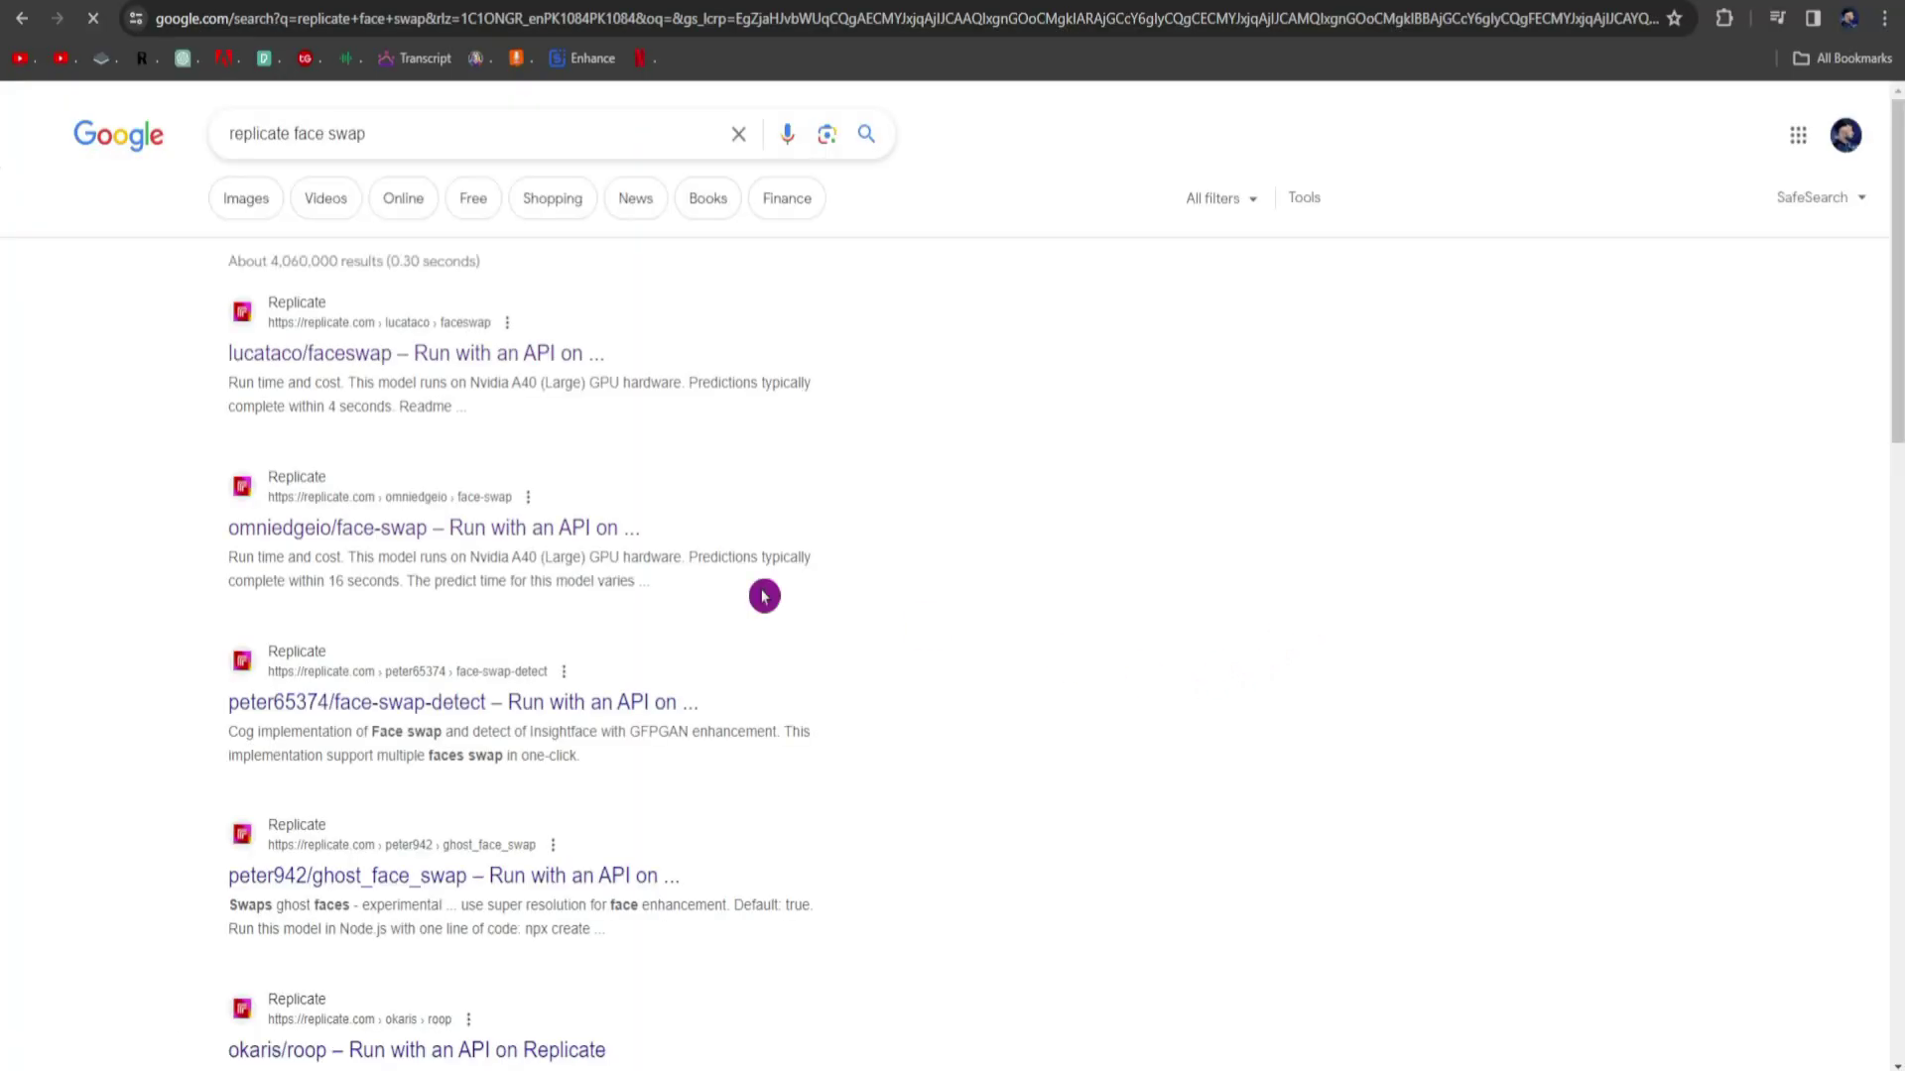
left_click(330, 358)
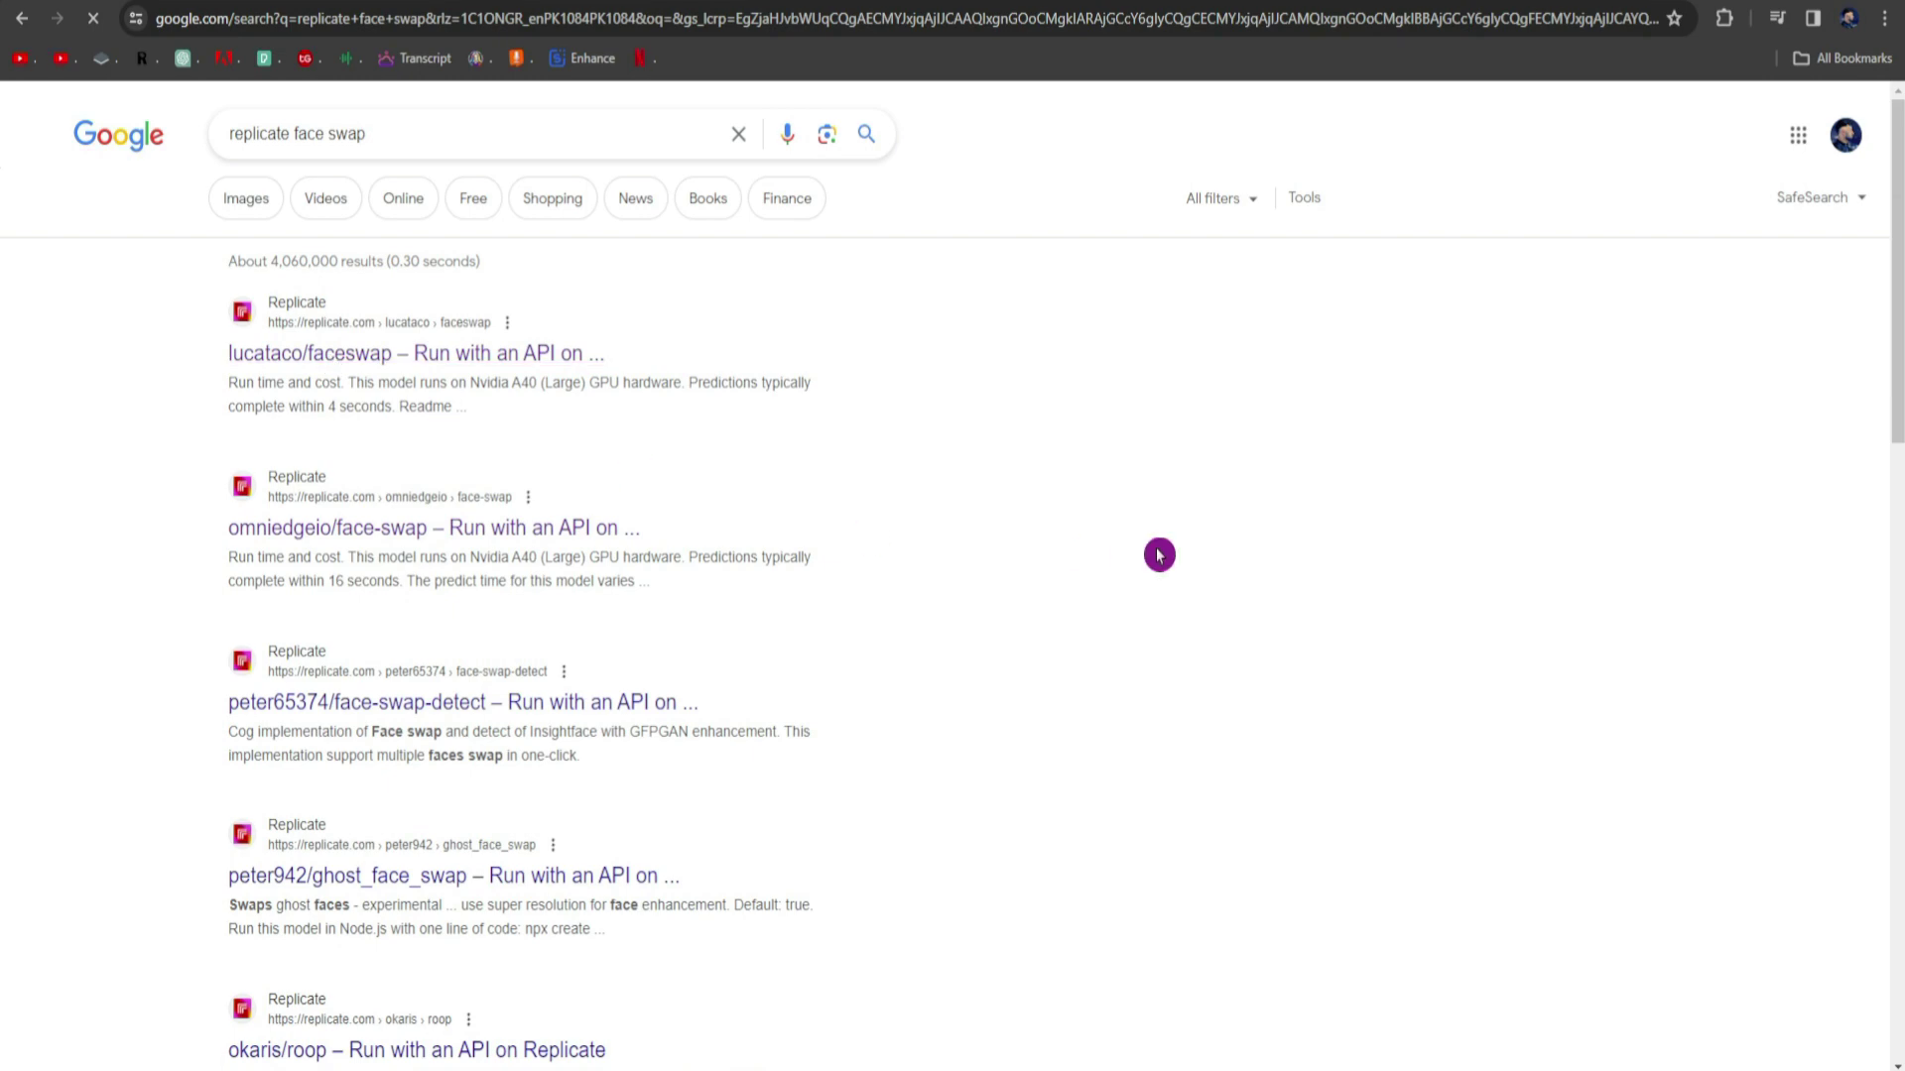
scroll(625, 629, "down", 10)
scroll(331, 540, "up", 10)
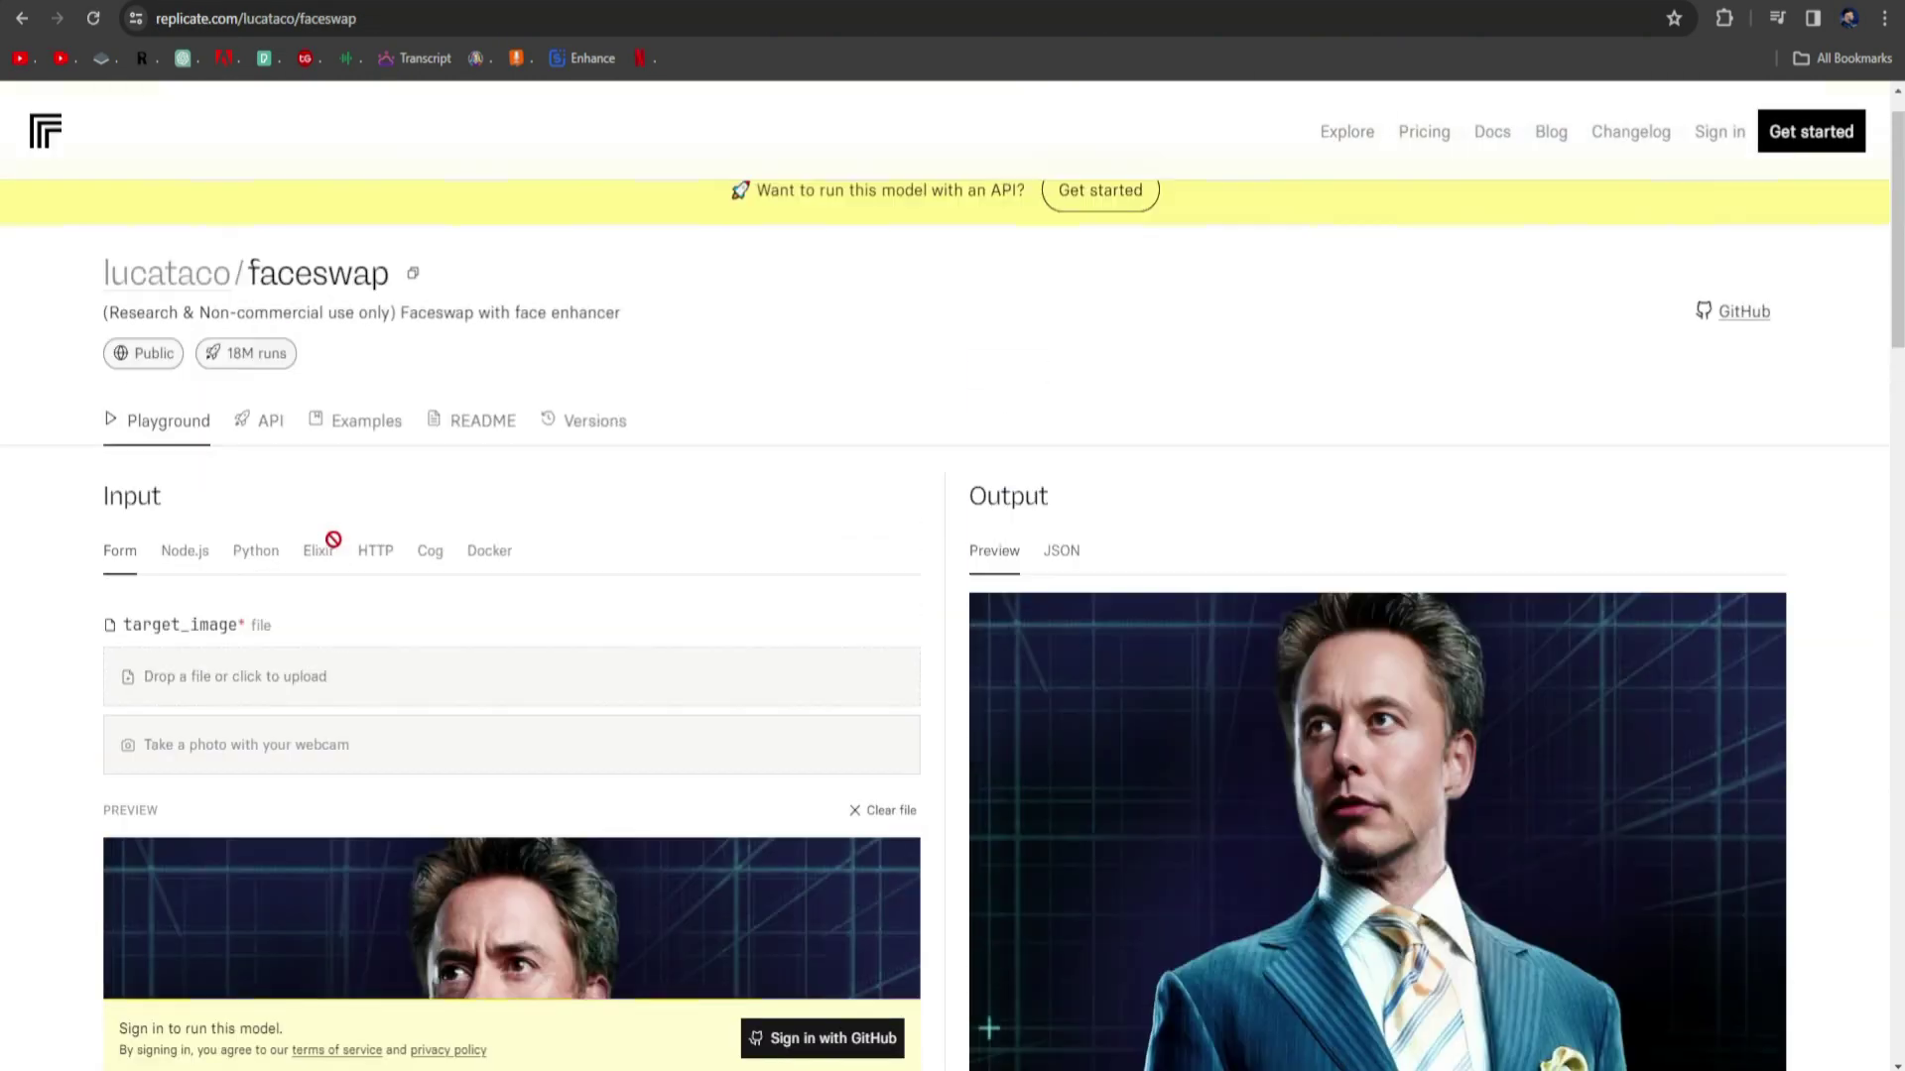
left_click_drag(241, 20, 397, 22)
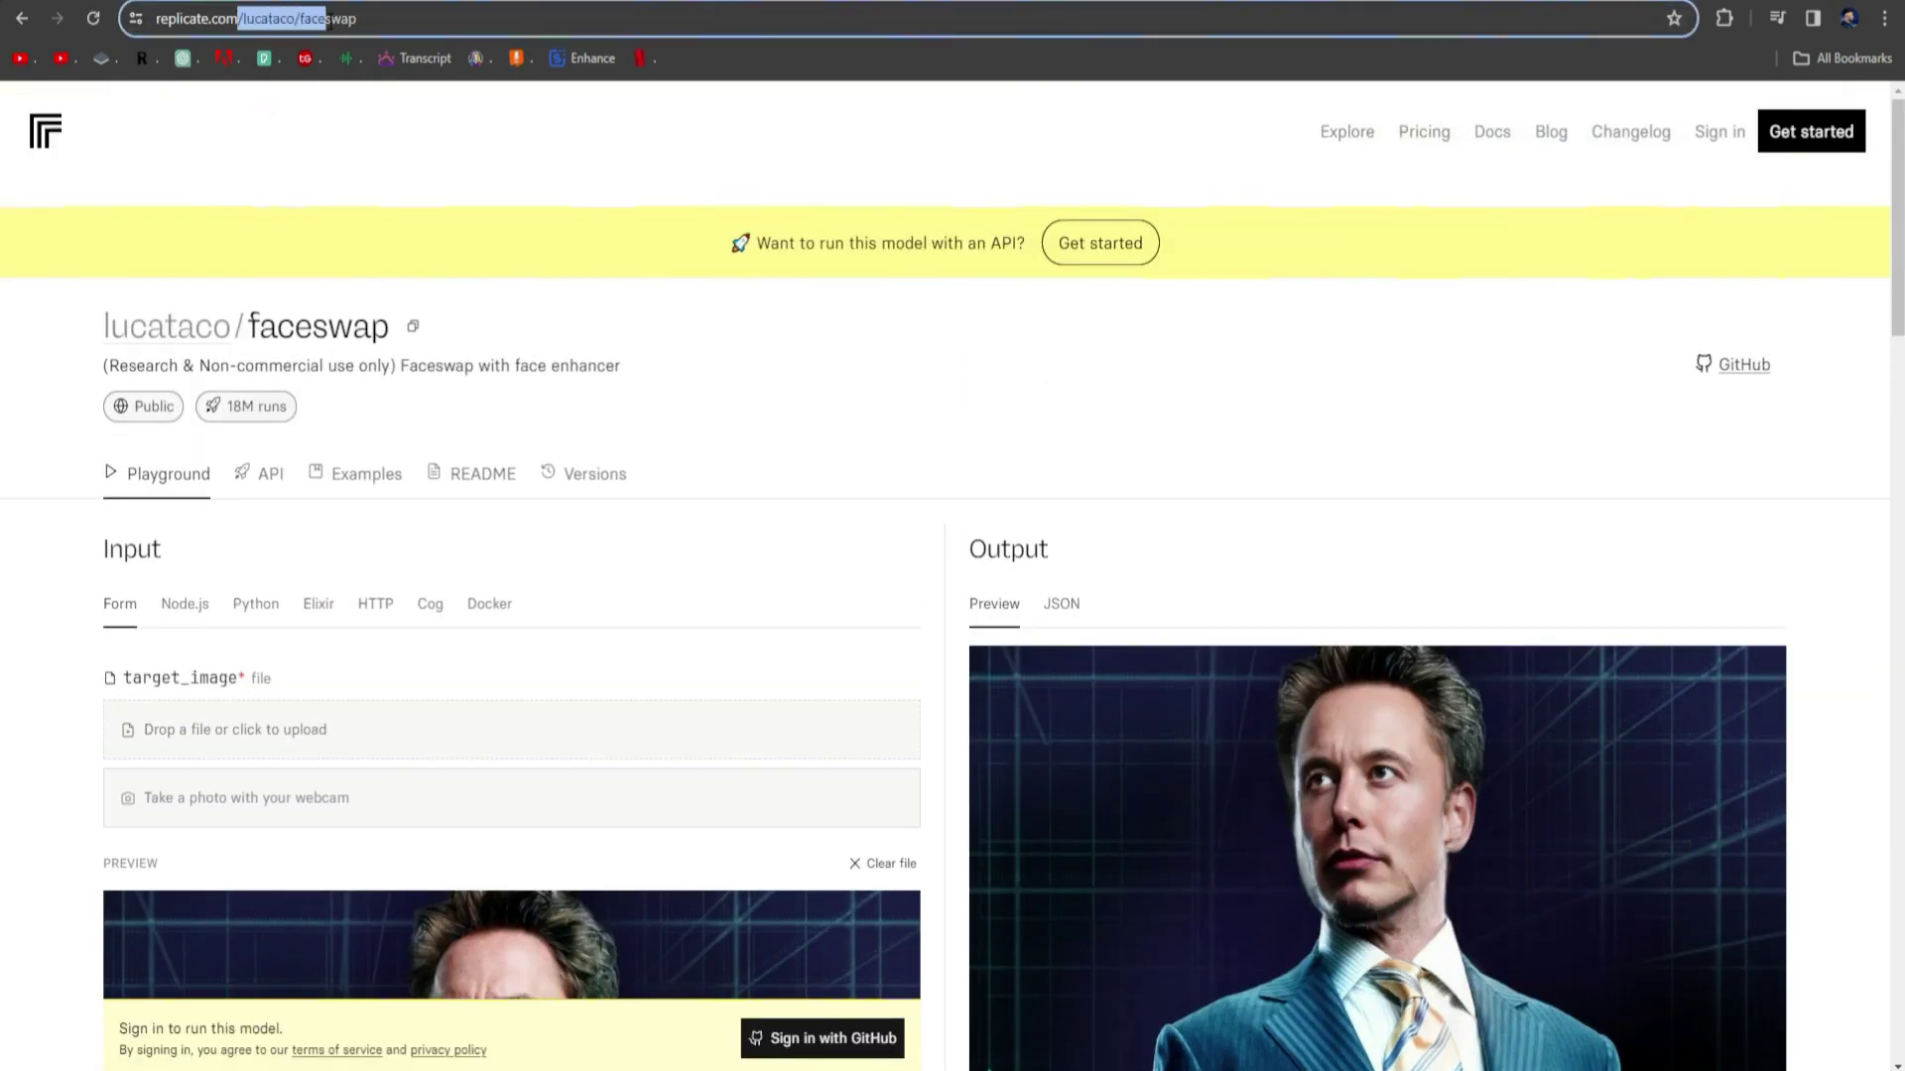
Go to the Replicate homepage and browse the text, video, music, speech, fine-tuning and image-restoration categories.
key("BackSpace")
key("Return")
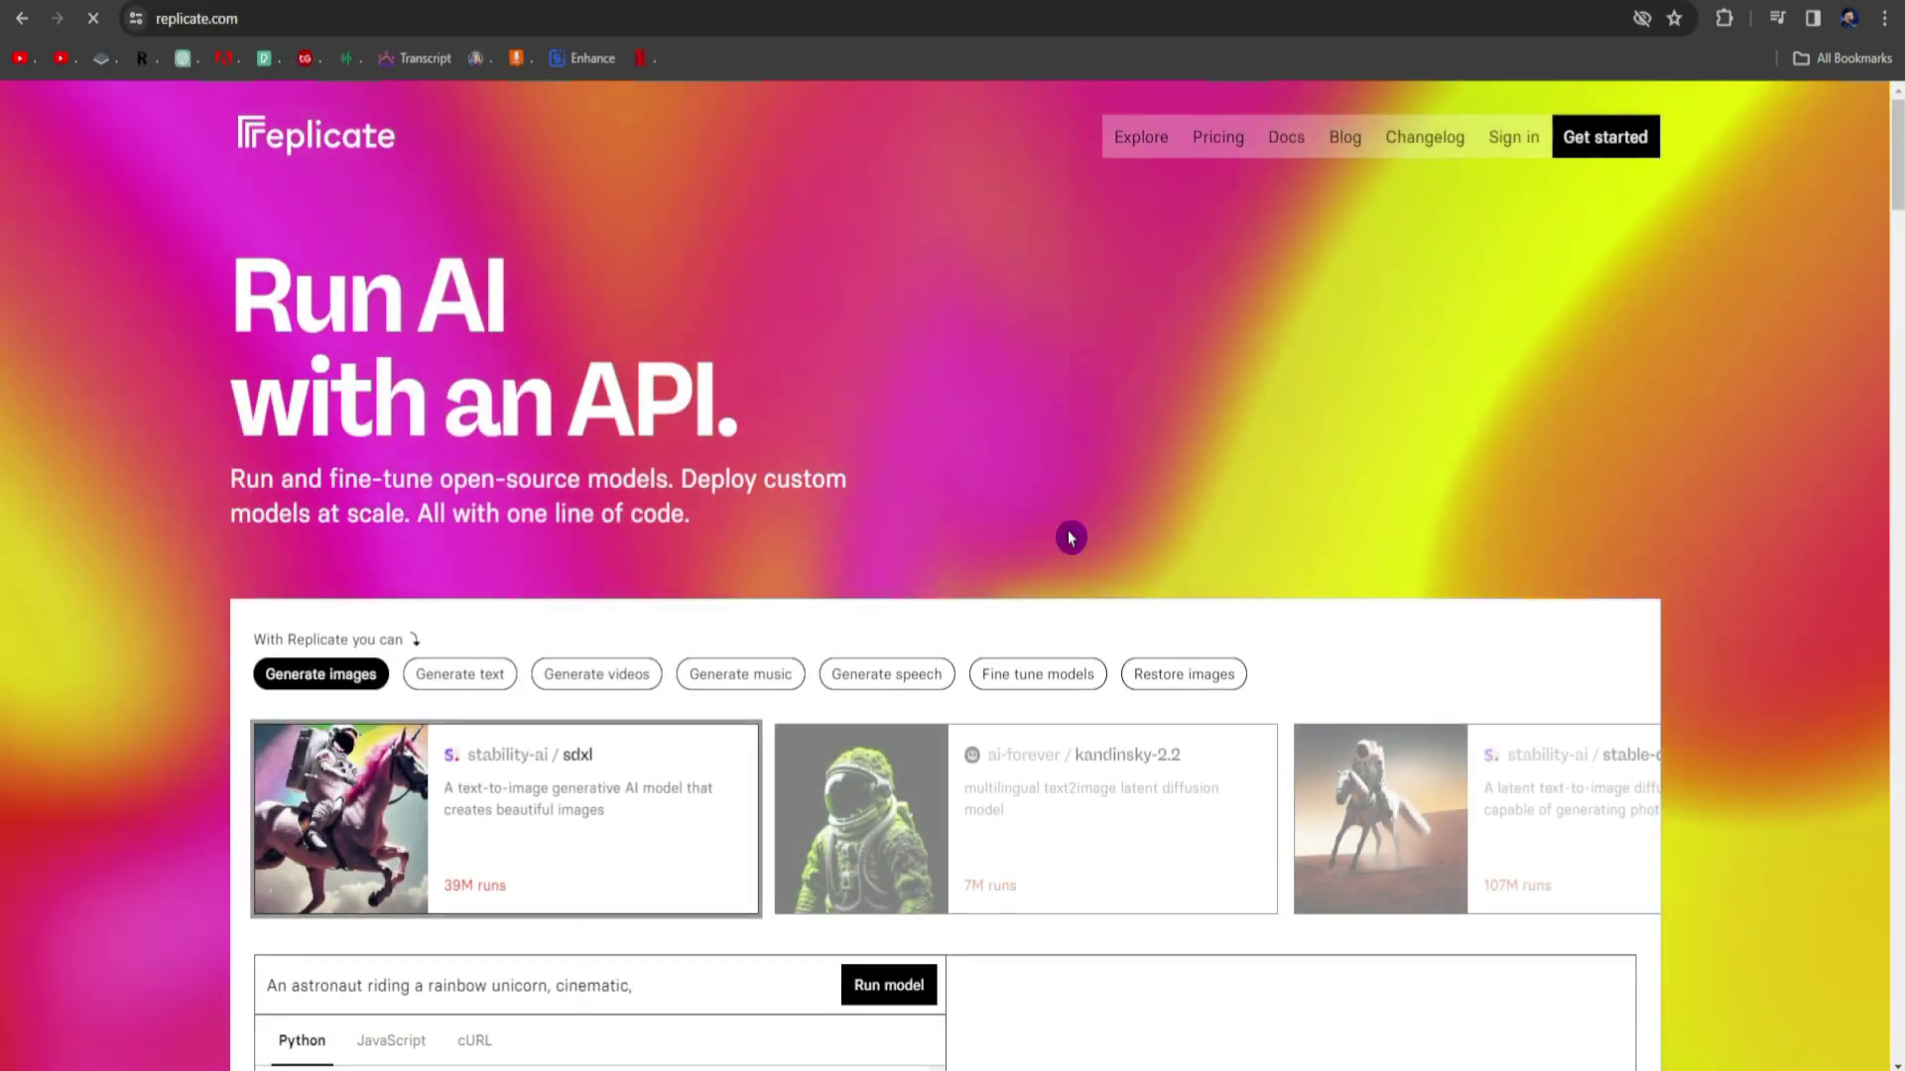
scroll(1002, 634, "down", 10)
scroll(748, 723, "up", 9)
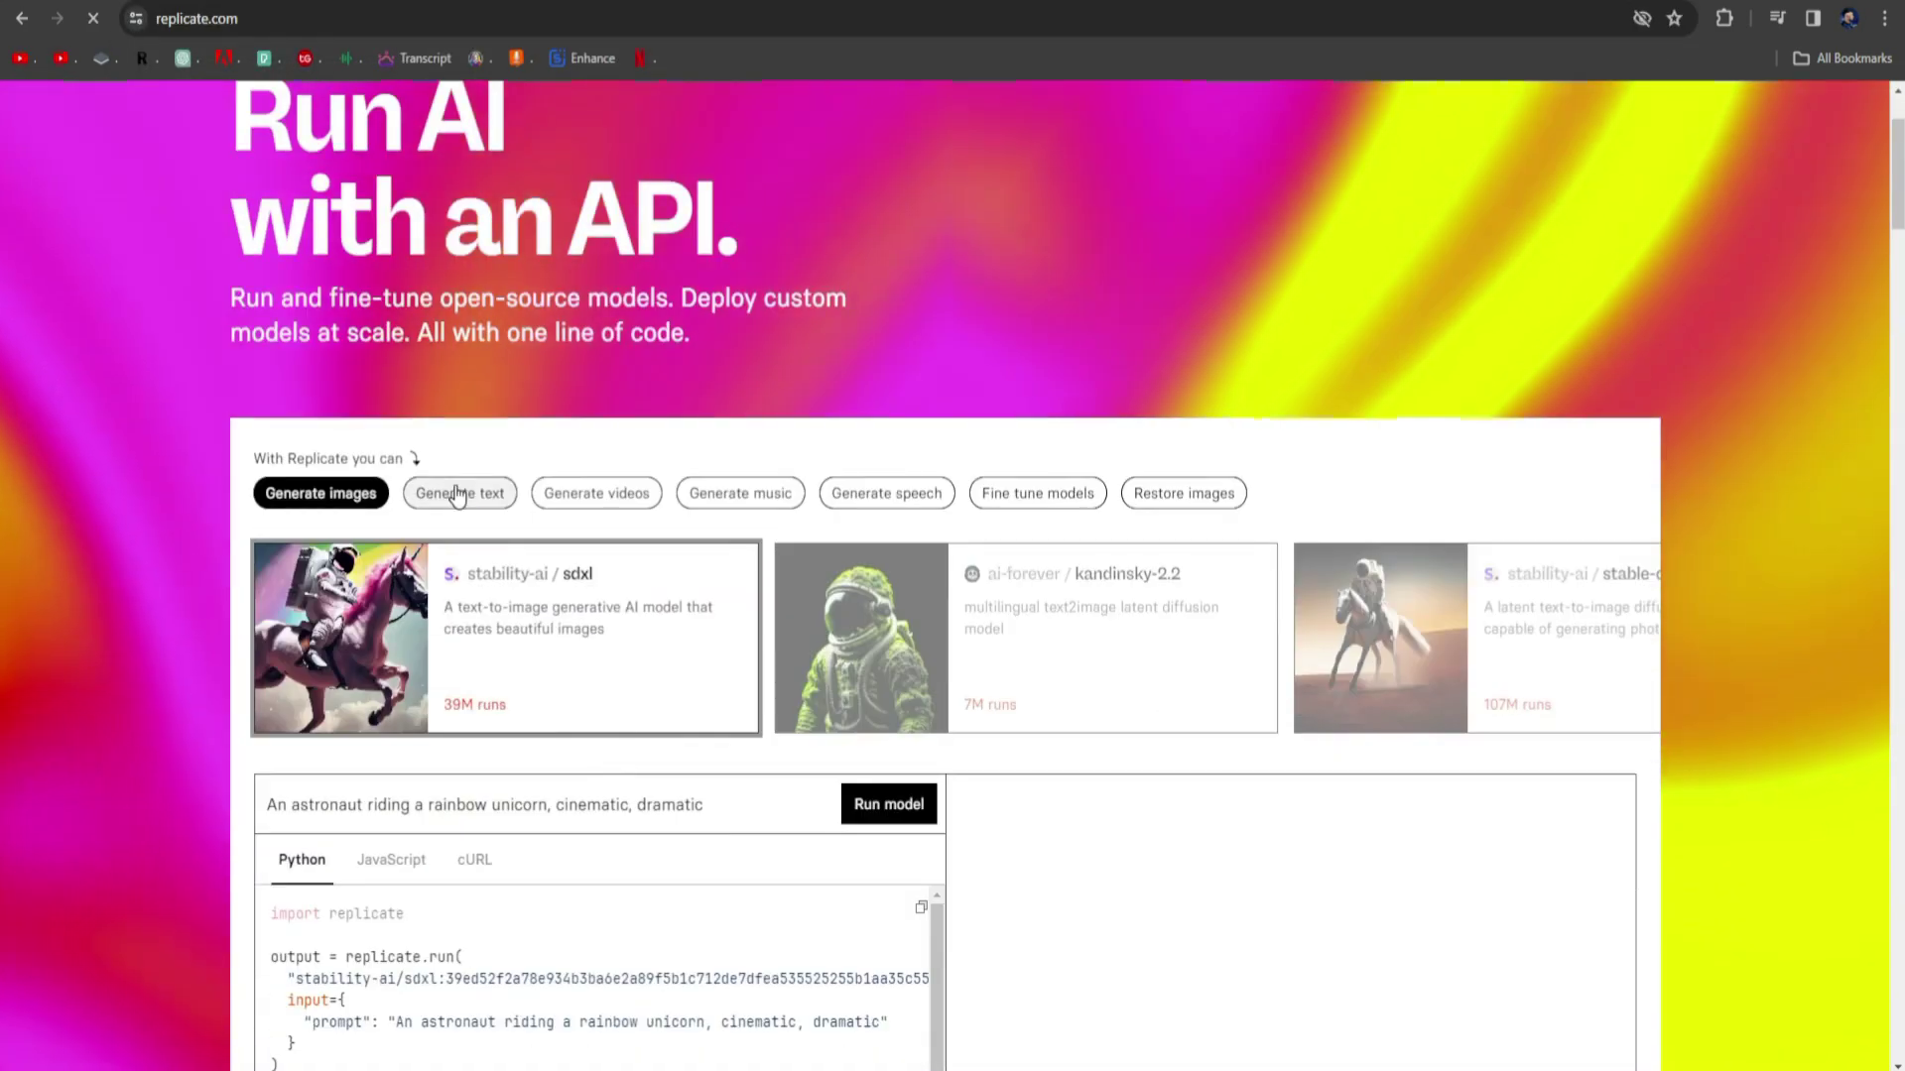
left_click(455, 493)
left_click(595, 496)
left_click(734, 496)
left_click(845, 496)
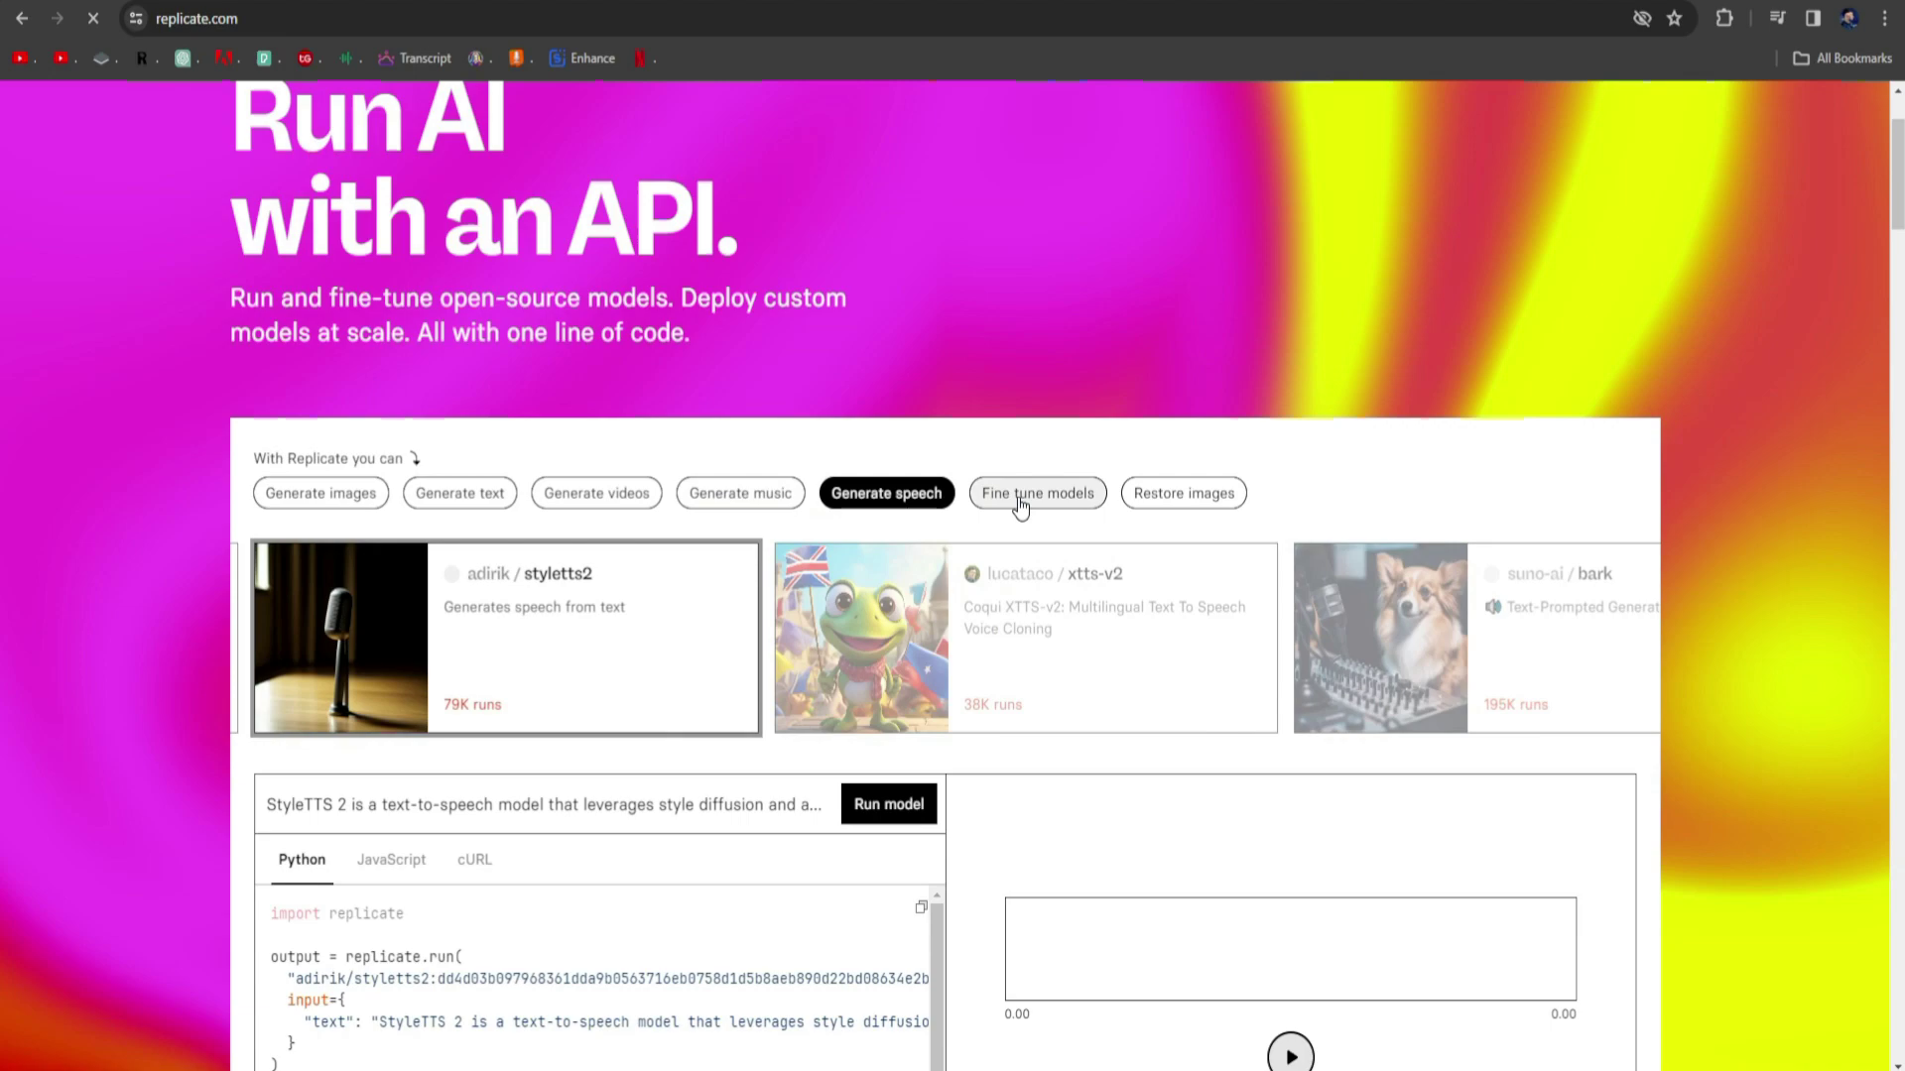
left_click(1032, 496)
left_click(1175, 493)
scroll(868, 506, "up", 2)
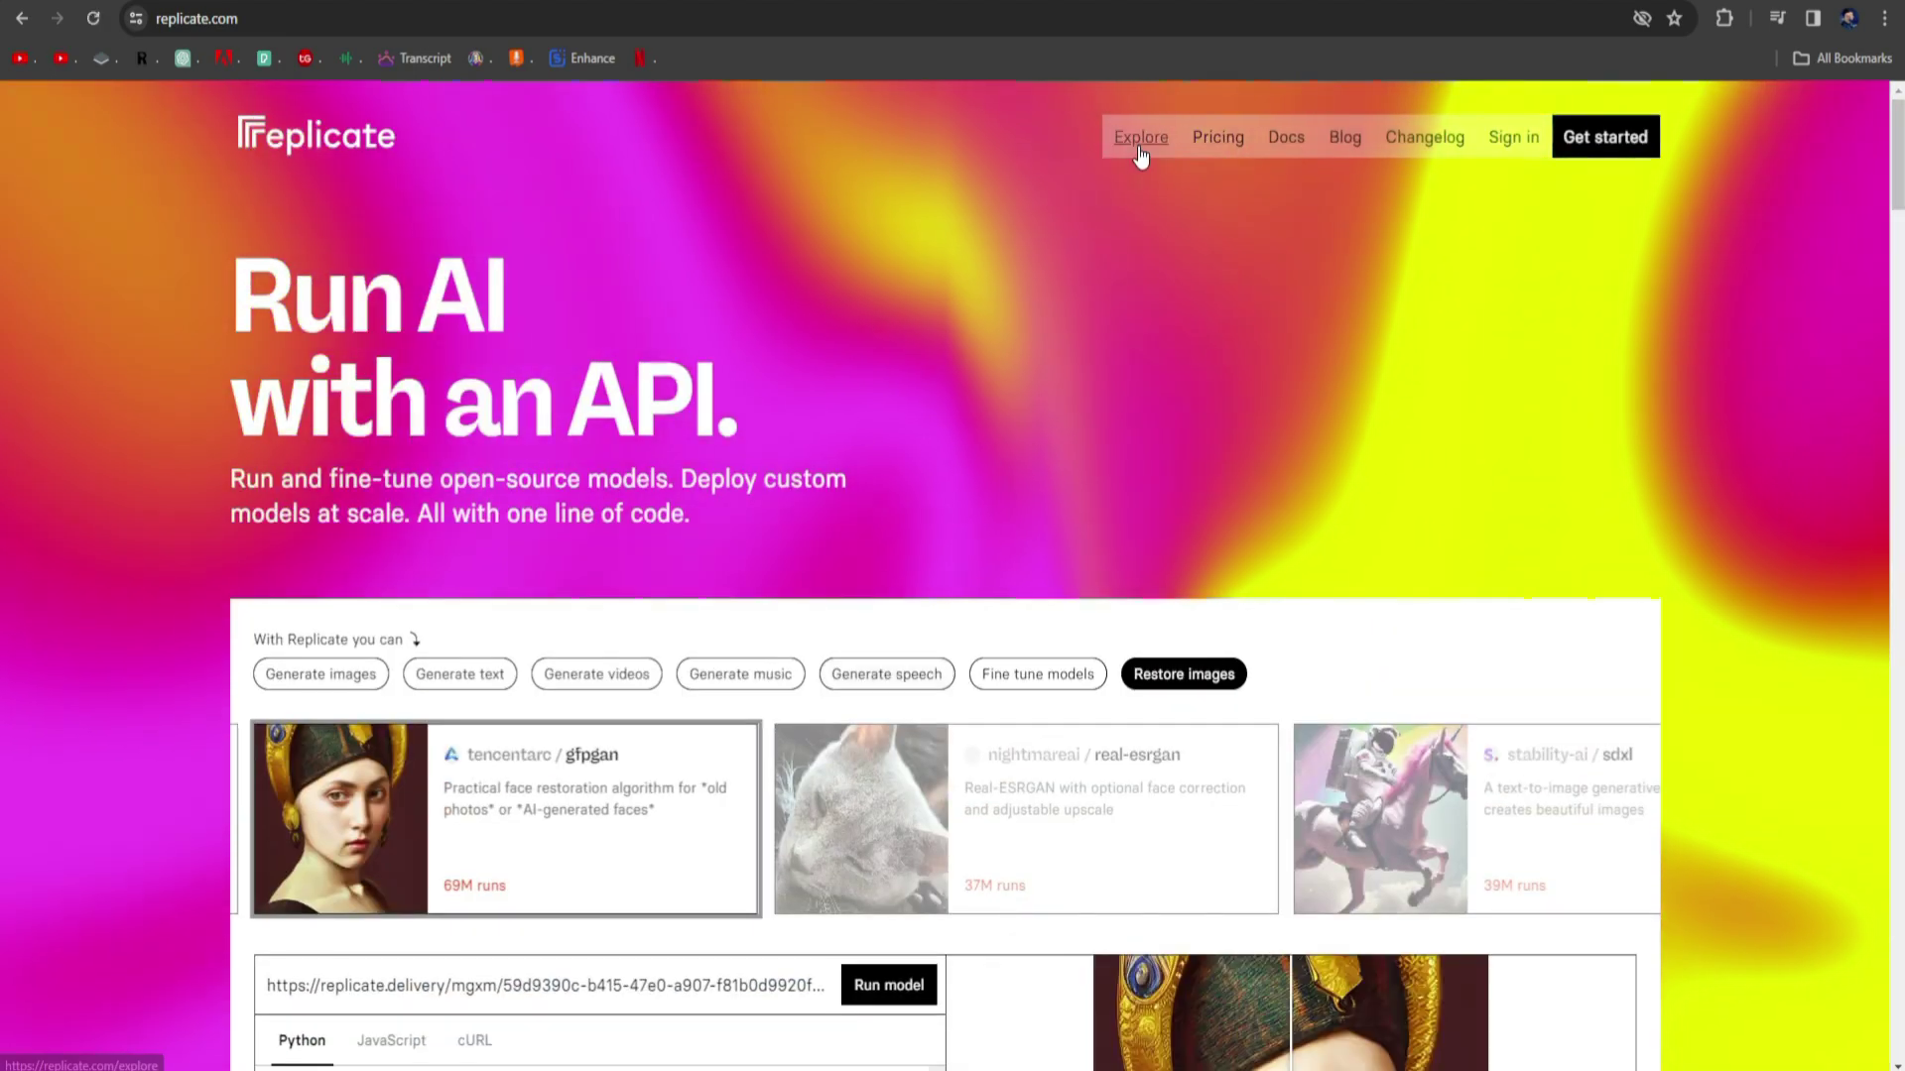
Search the Explore catalogue for 'face' and open the omniedgeio/face-swap model.
left_click(1141, 137)
left_click(1136, 228)
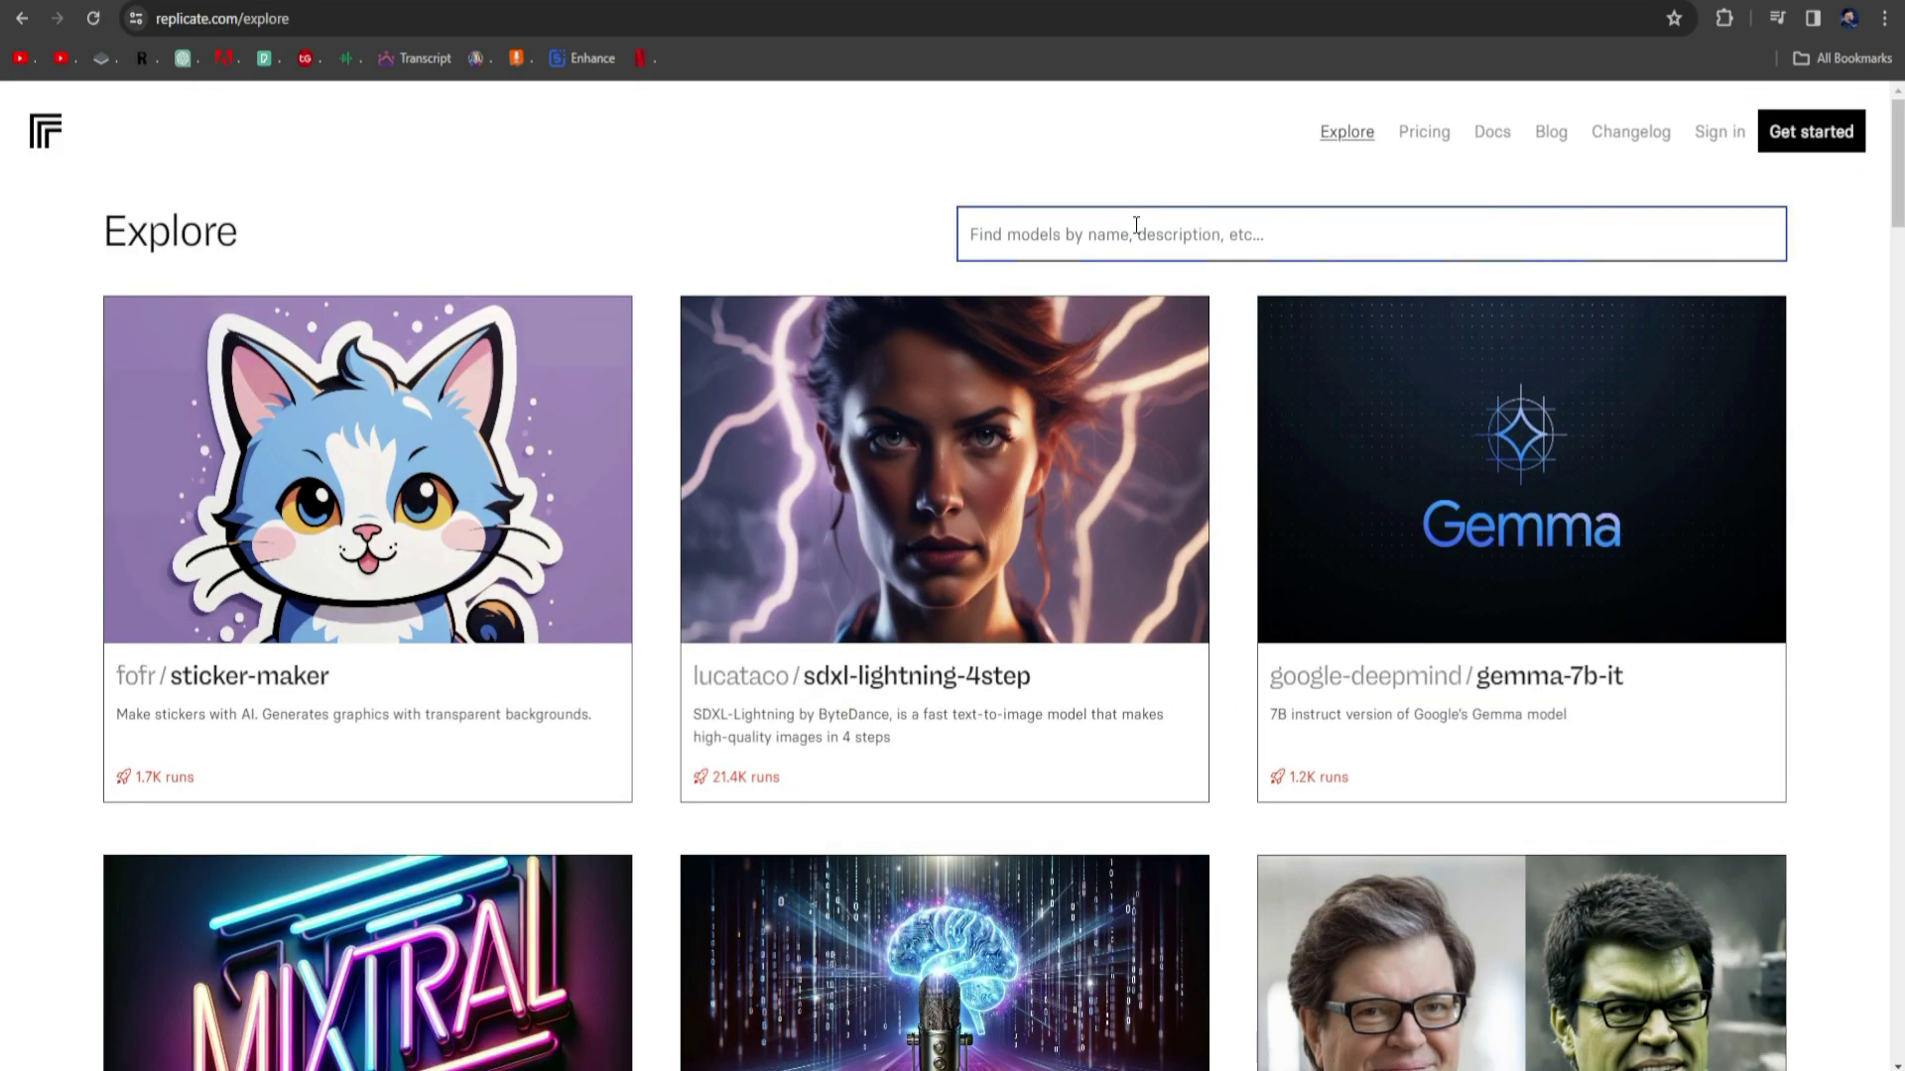
type("face swap")
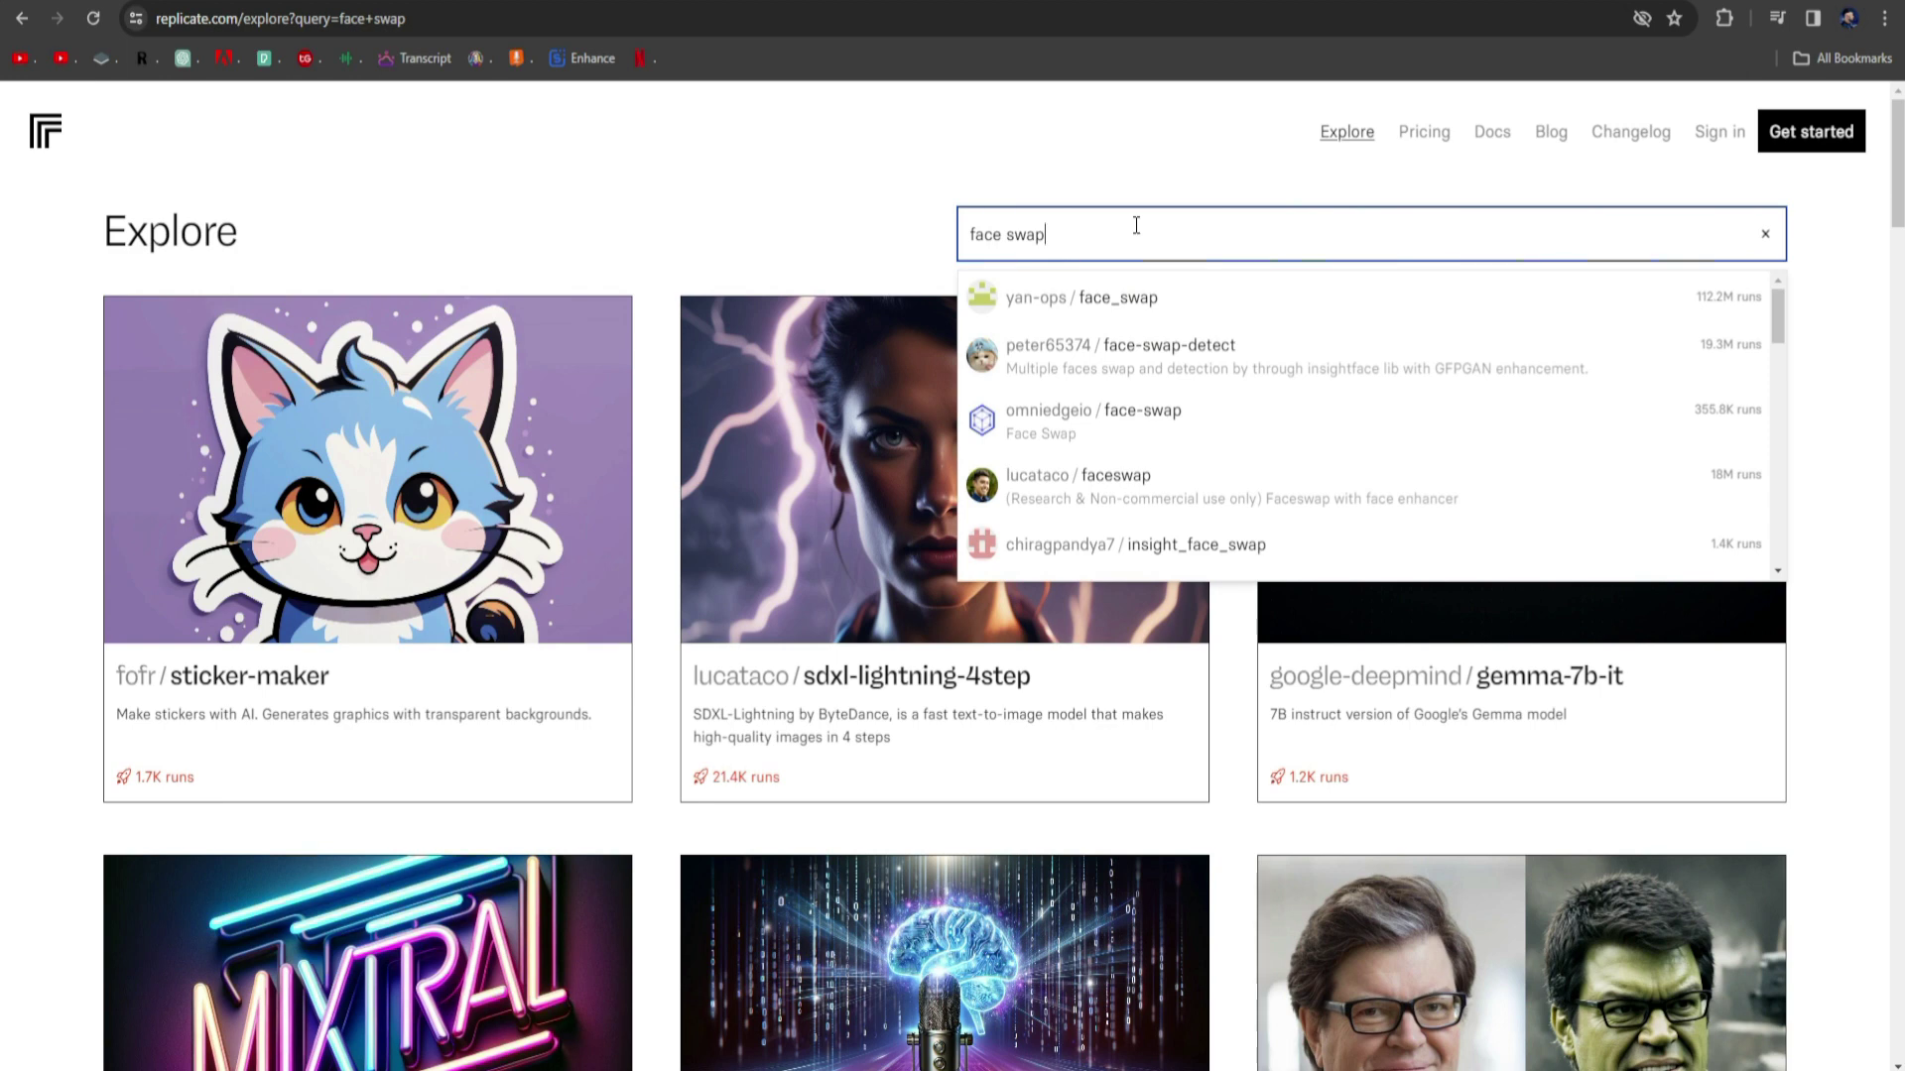
left_click(1084, 424)
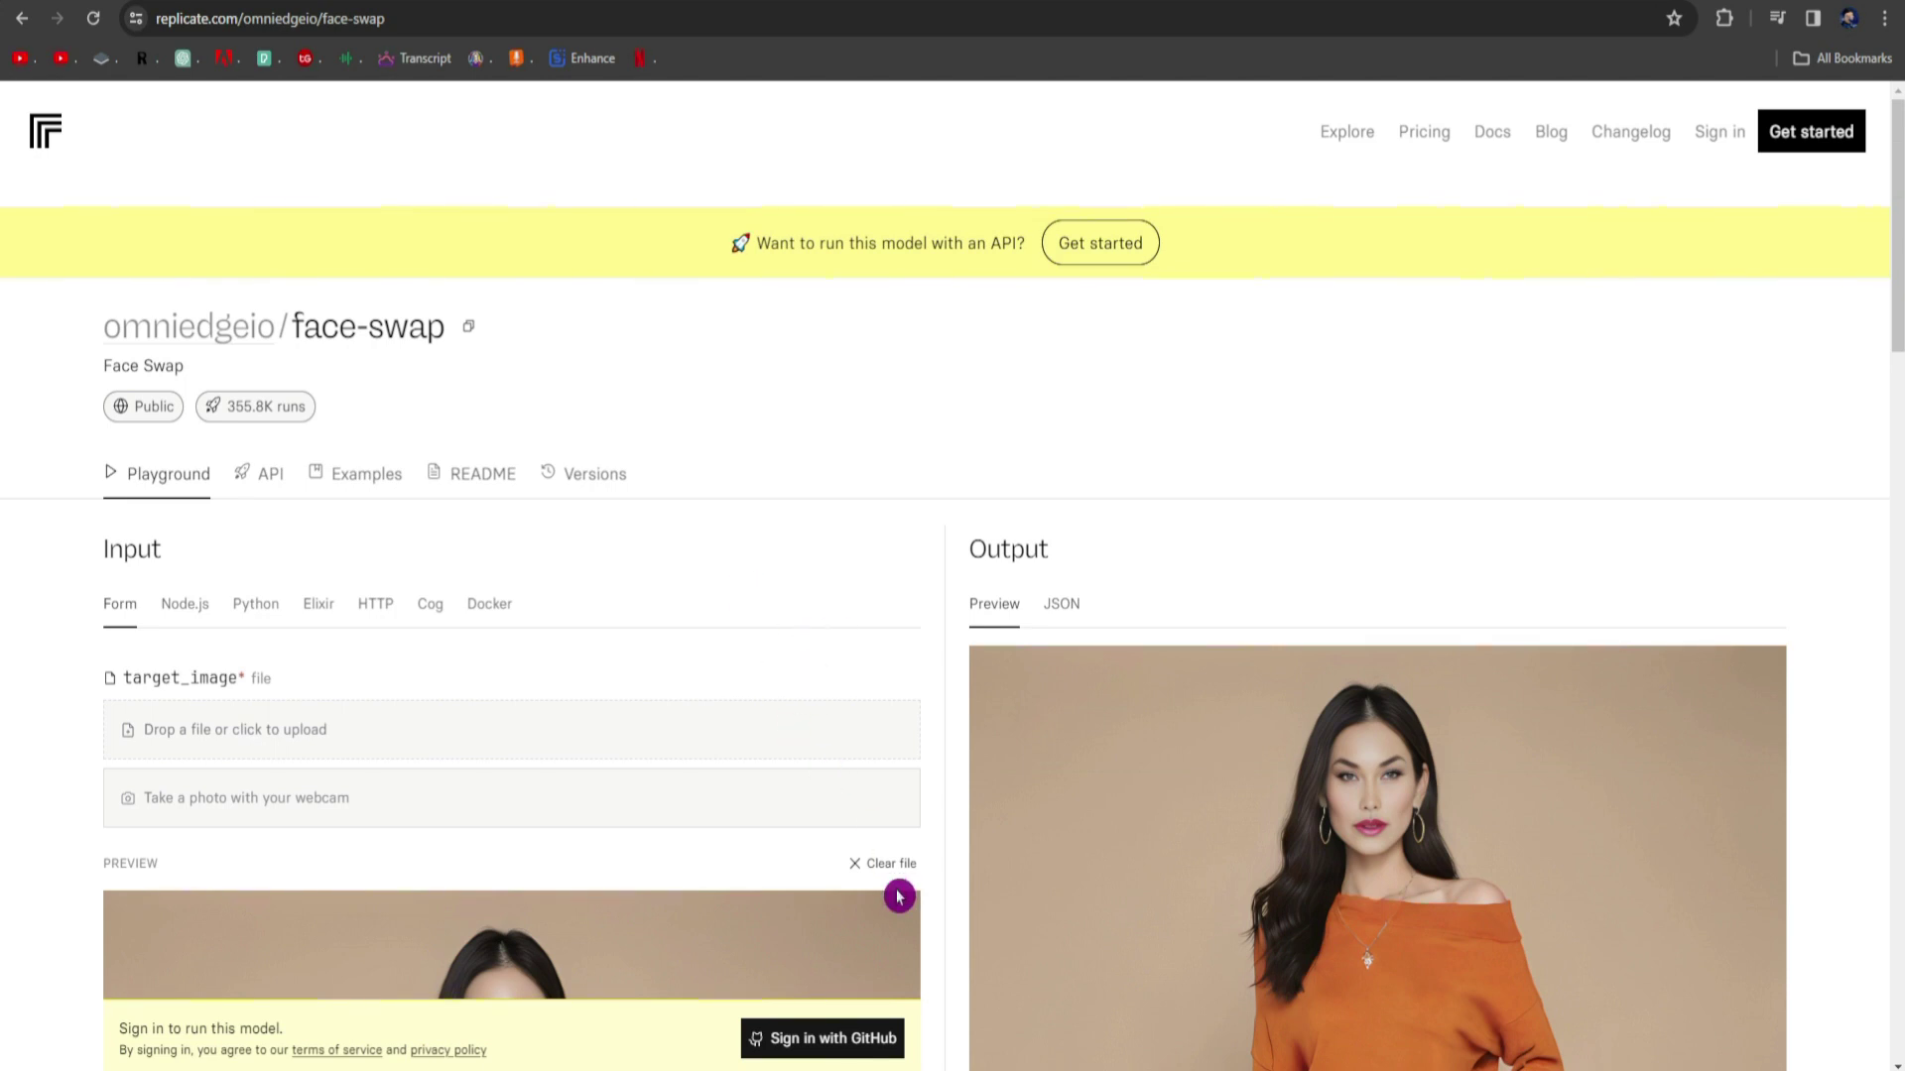
Sign in to Replicate with GitHub using the saved login details.
left_click(822, 1043)
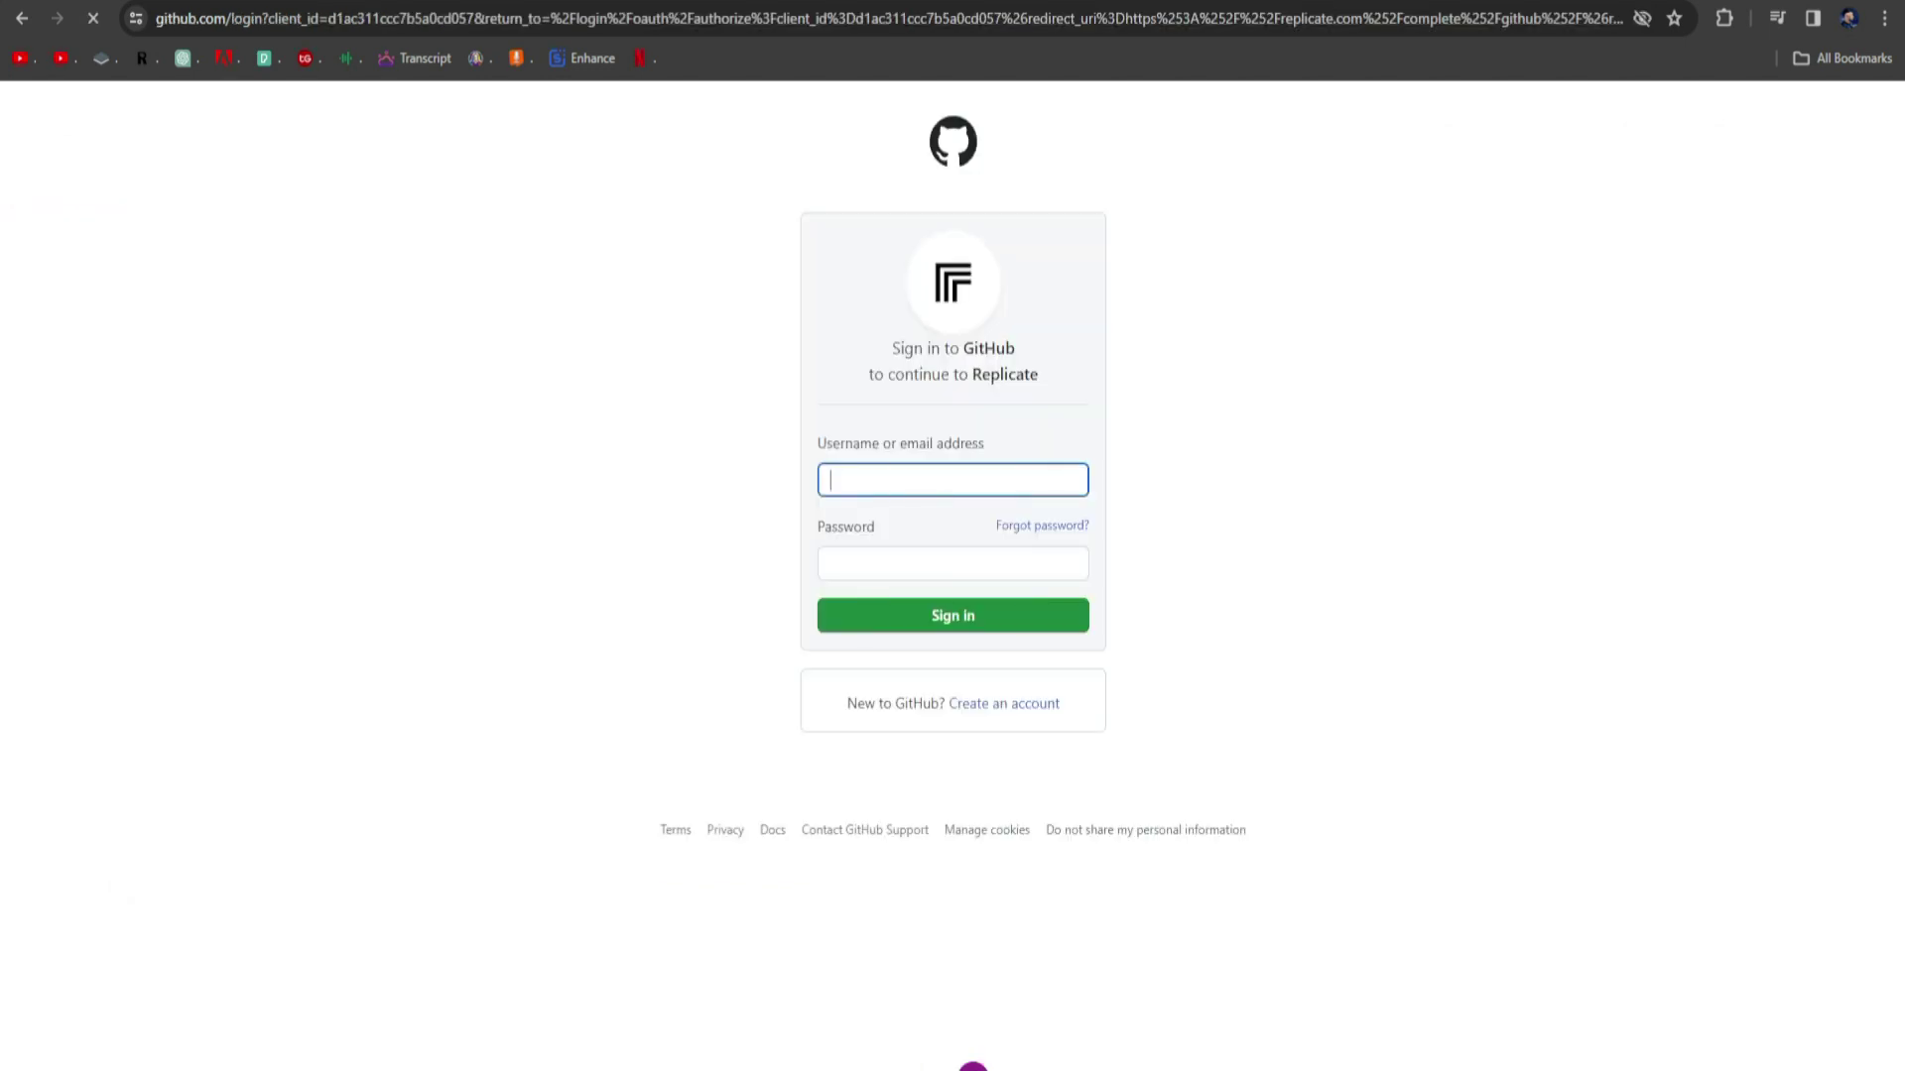
left_click(883, 486)
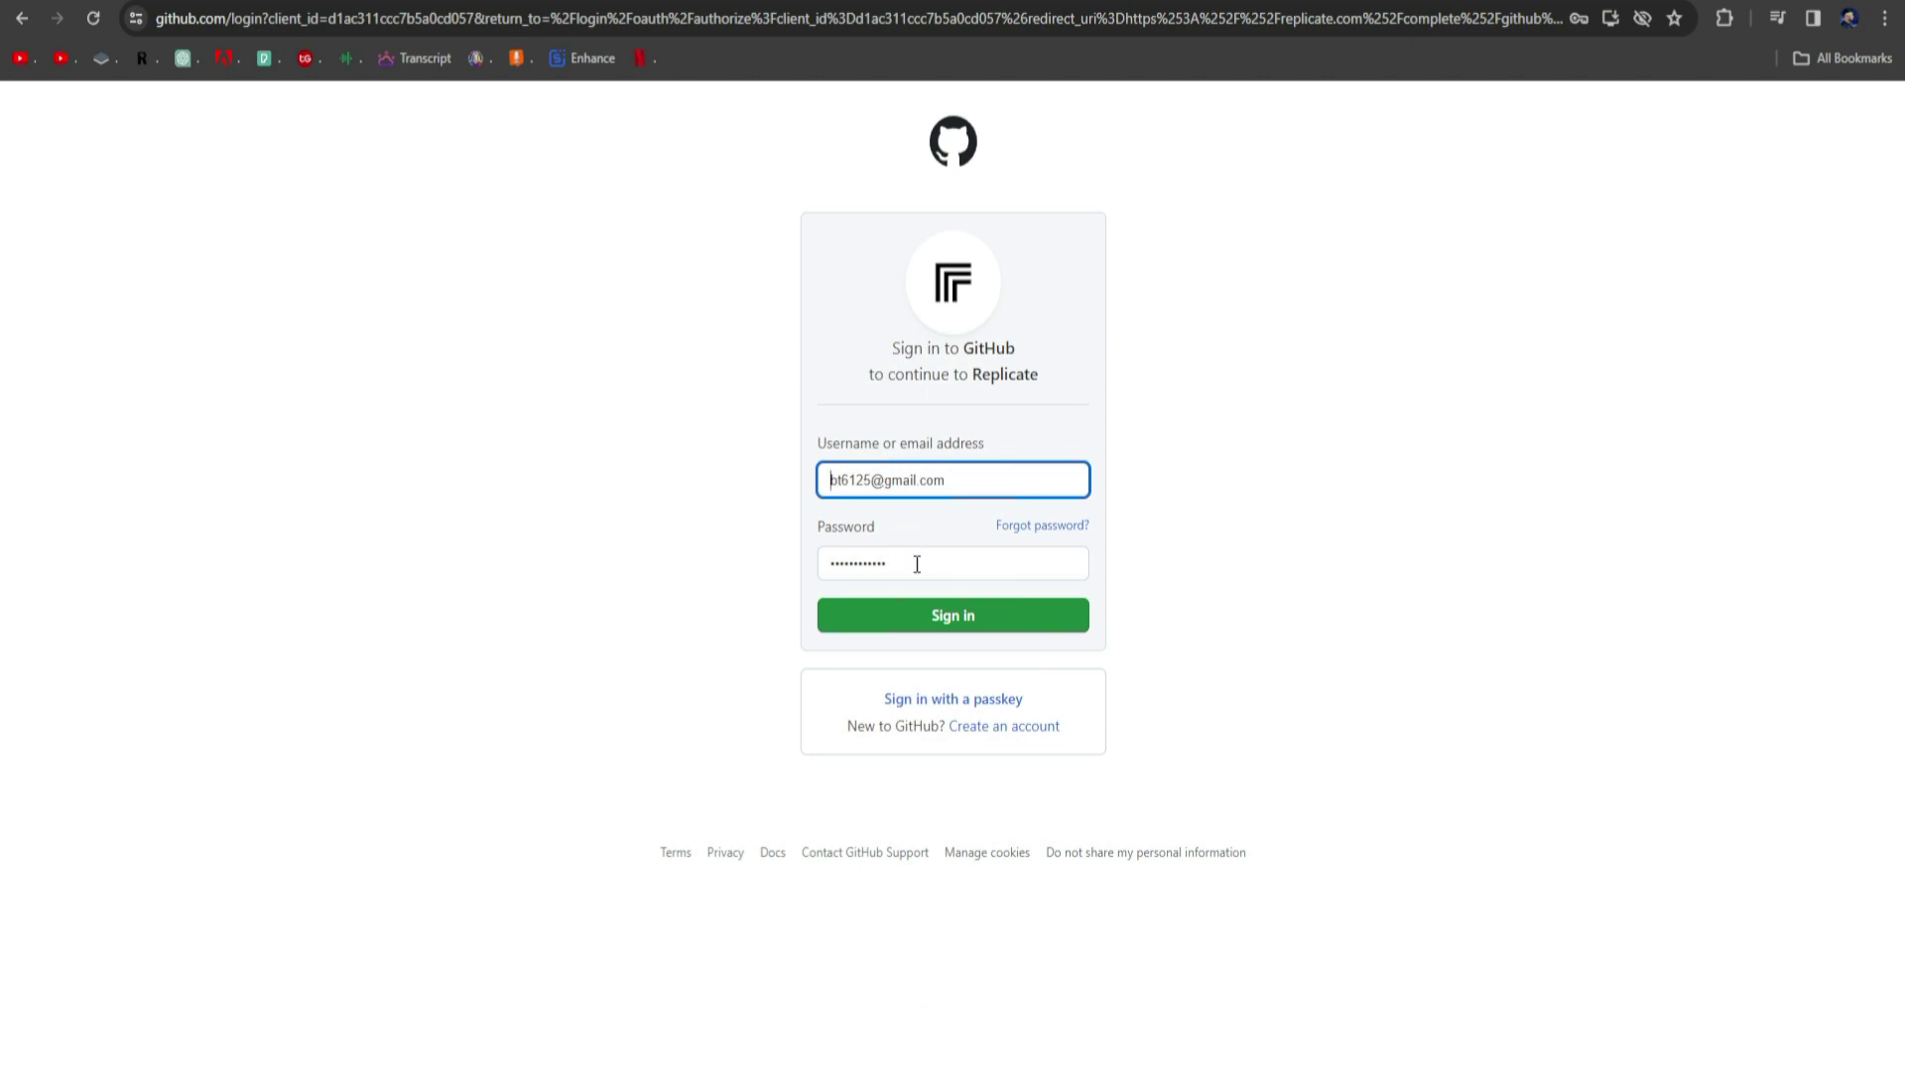
left_click(932, 620)
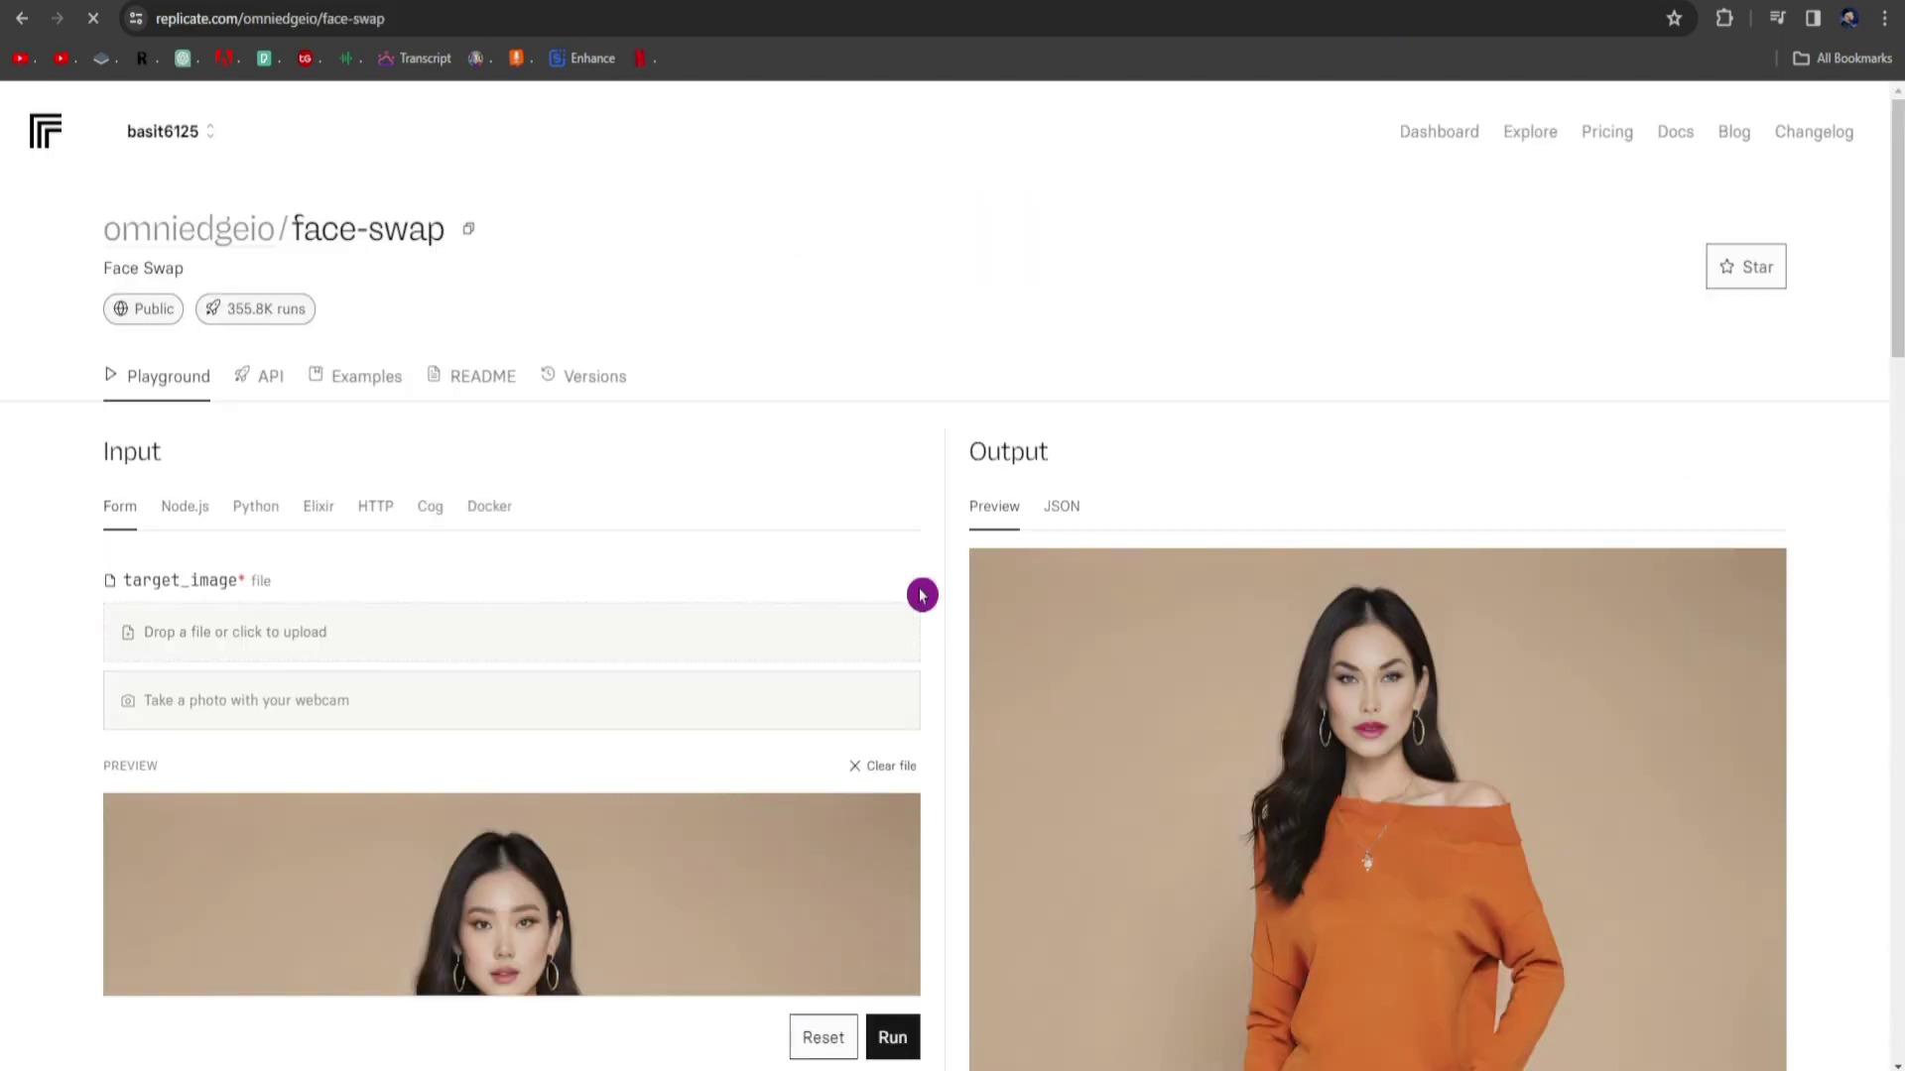
Replace the sample target image with pexels-pixabay-264614.
scroll(833, 545, "down", 2)
scroll(1101, 400, "up", 2)
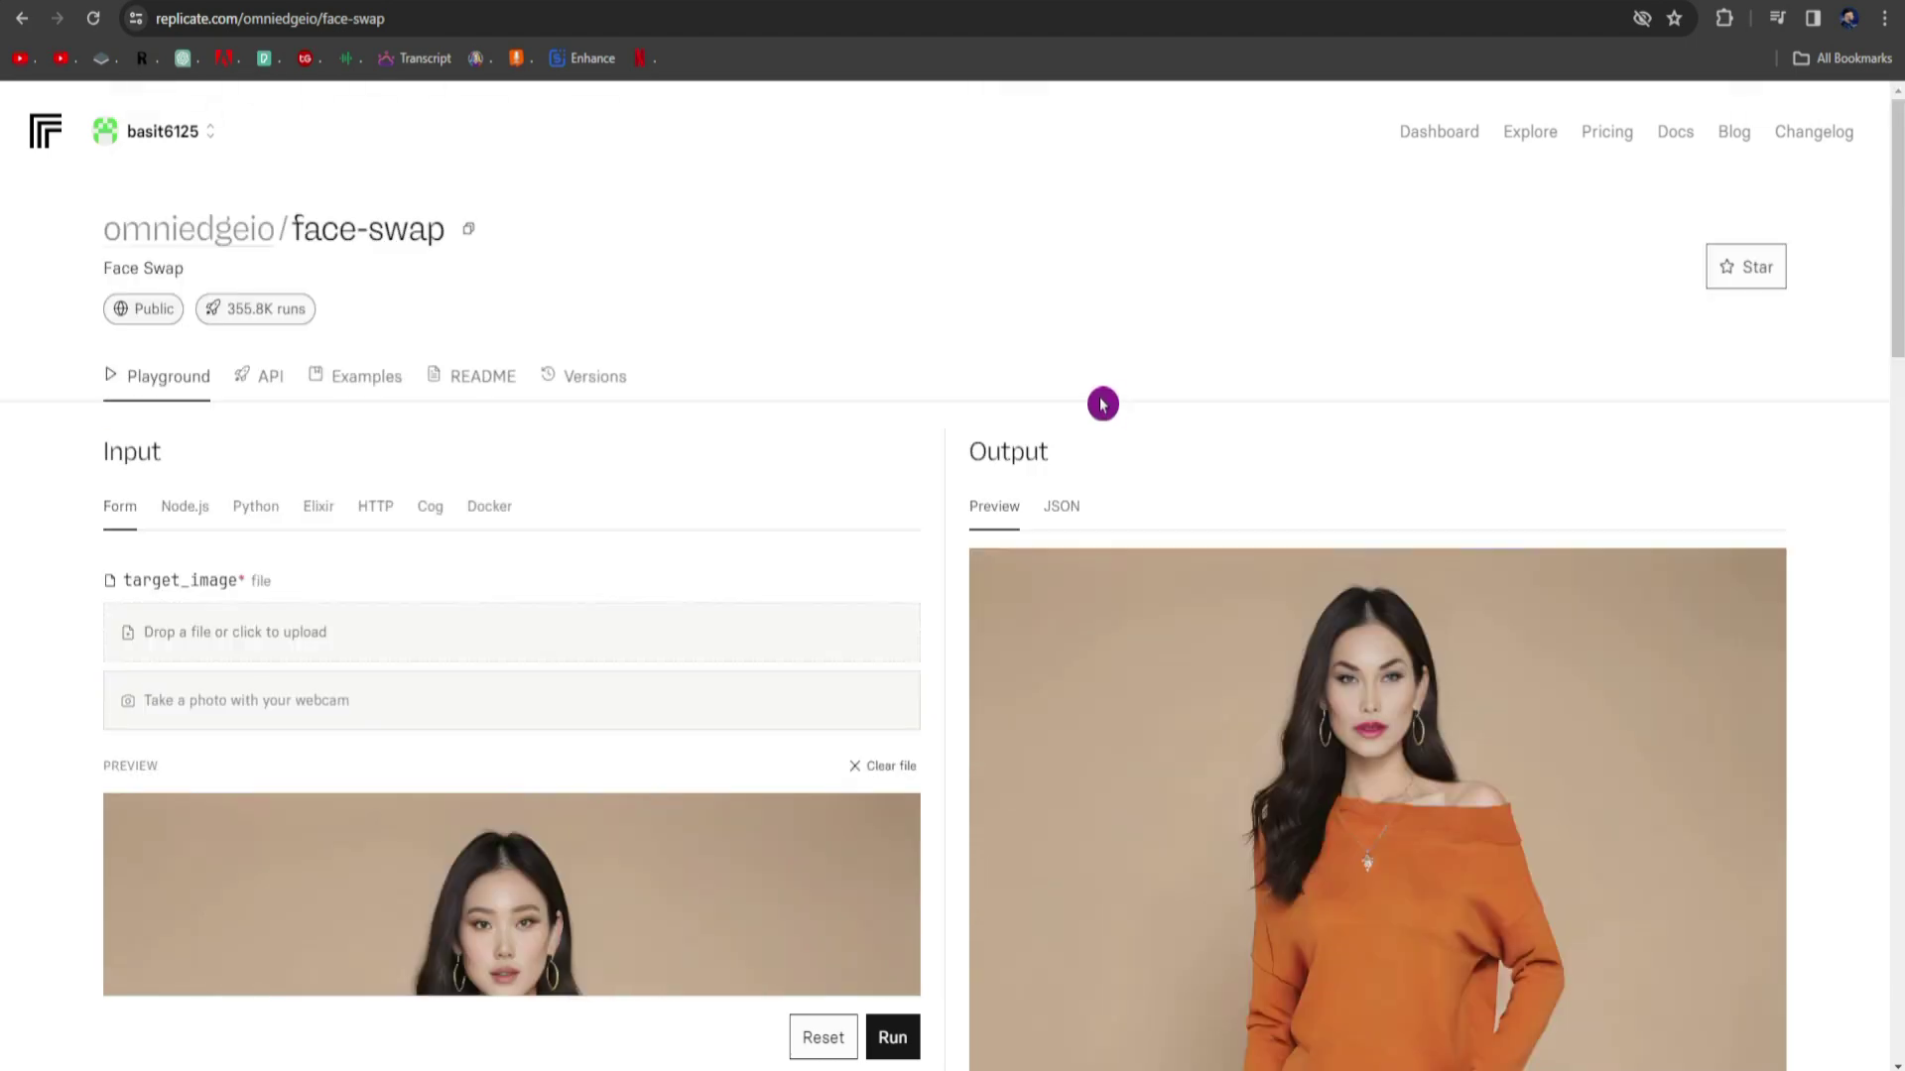
scroll(1020, 357, "down", 2)
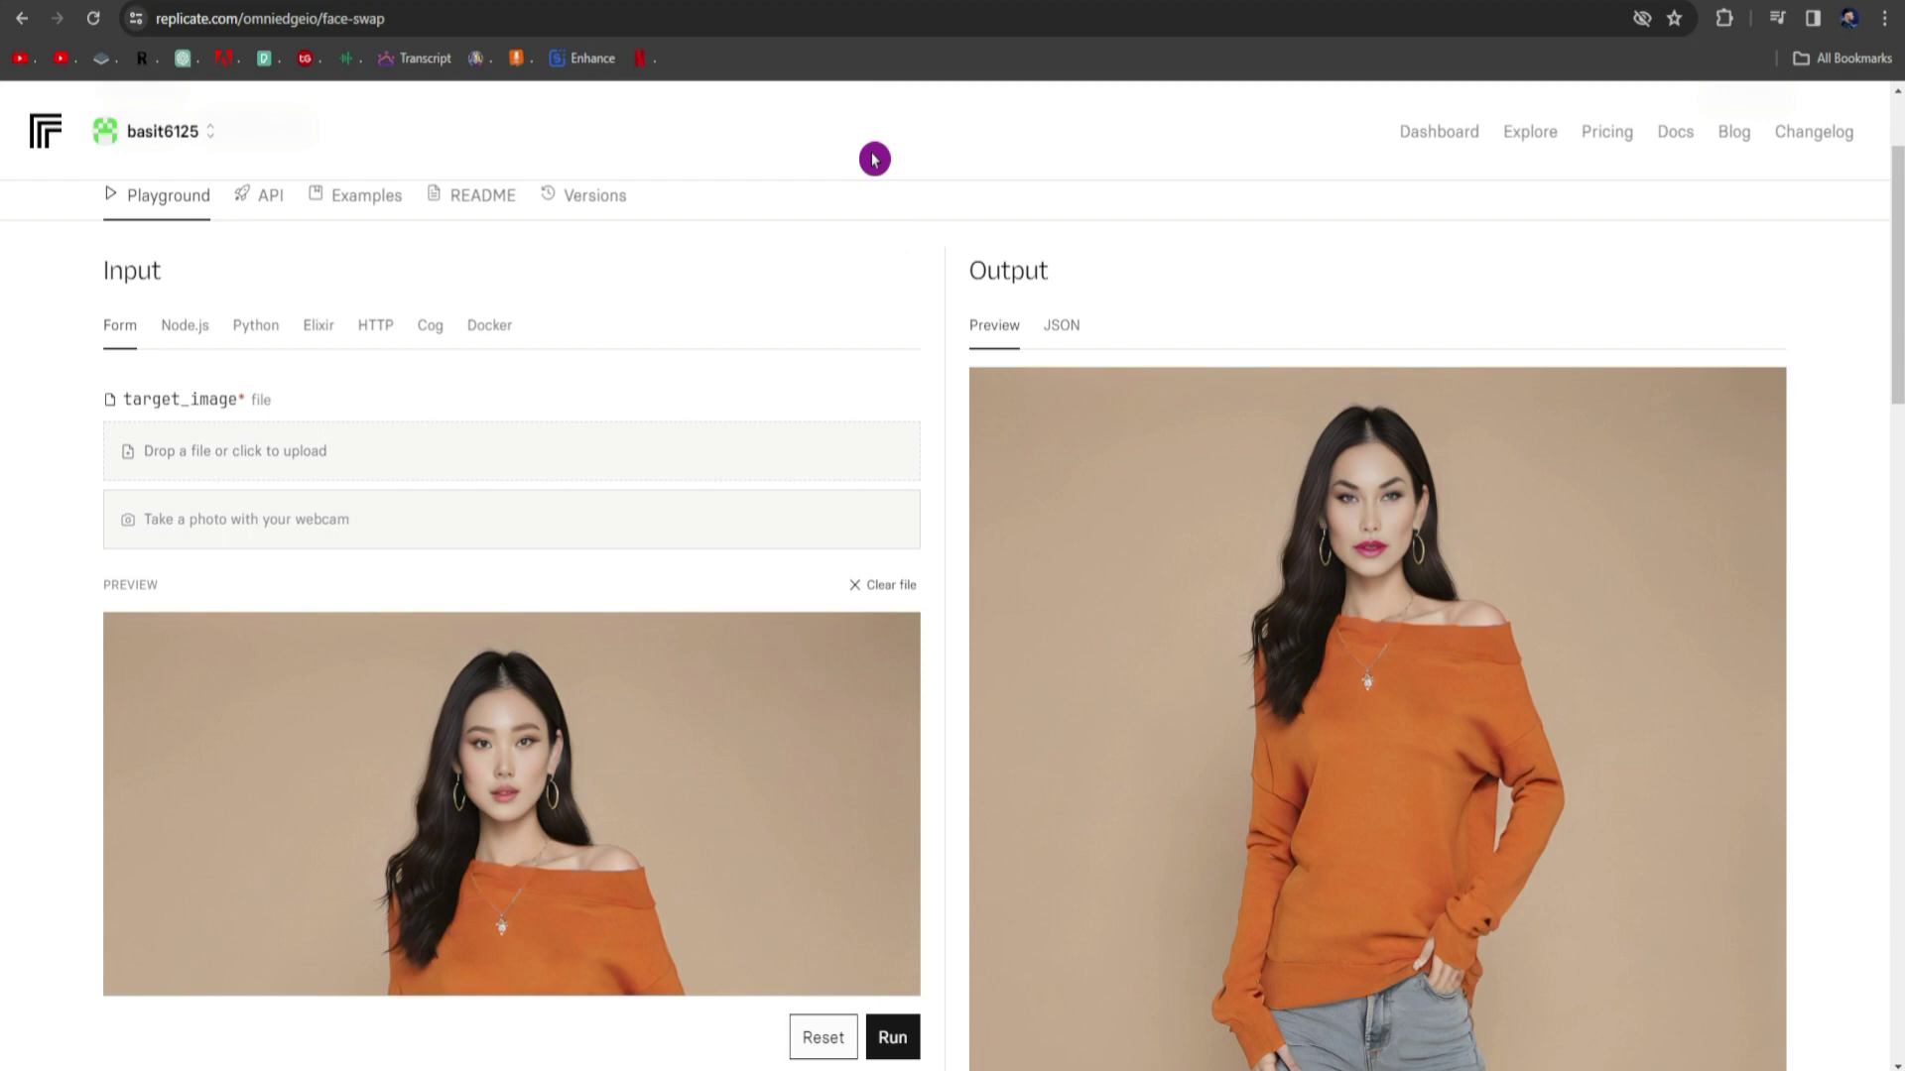
left_click(888, 585)
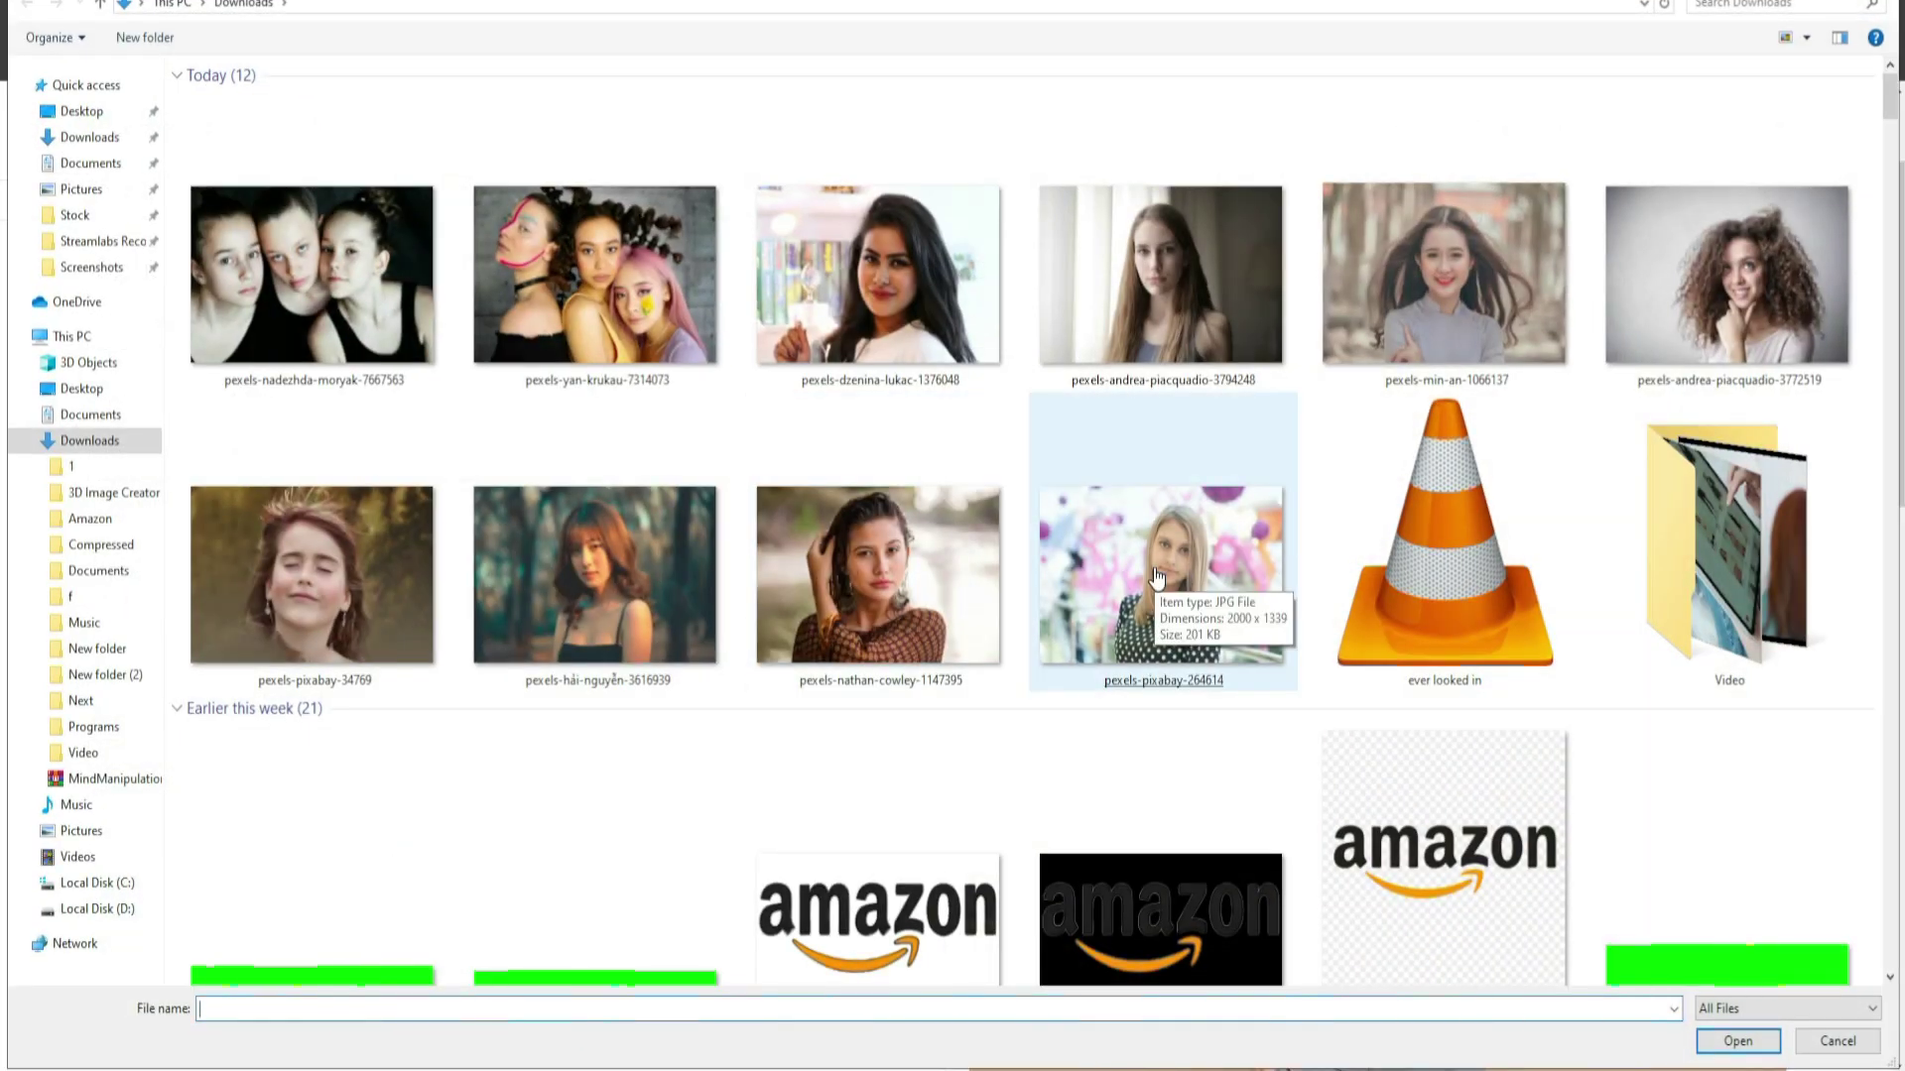
double_click(1156, 575)
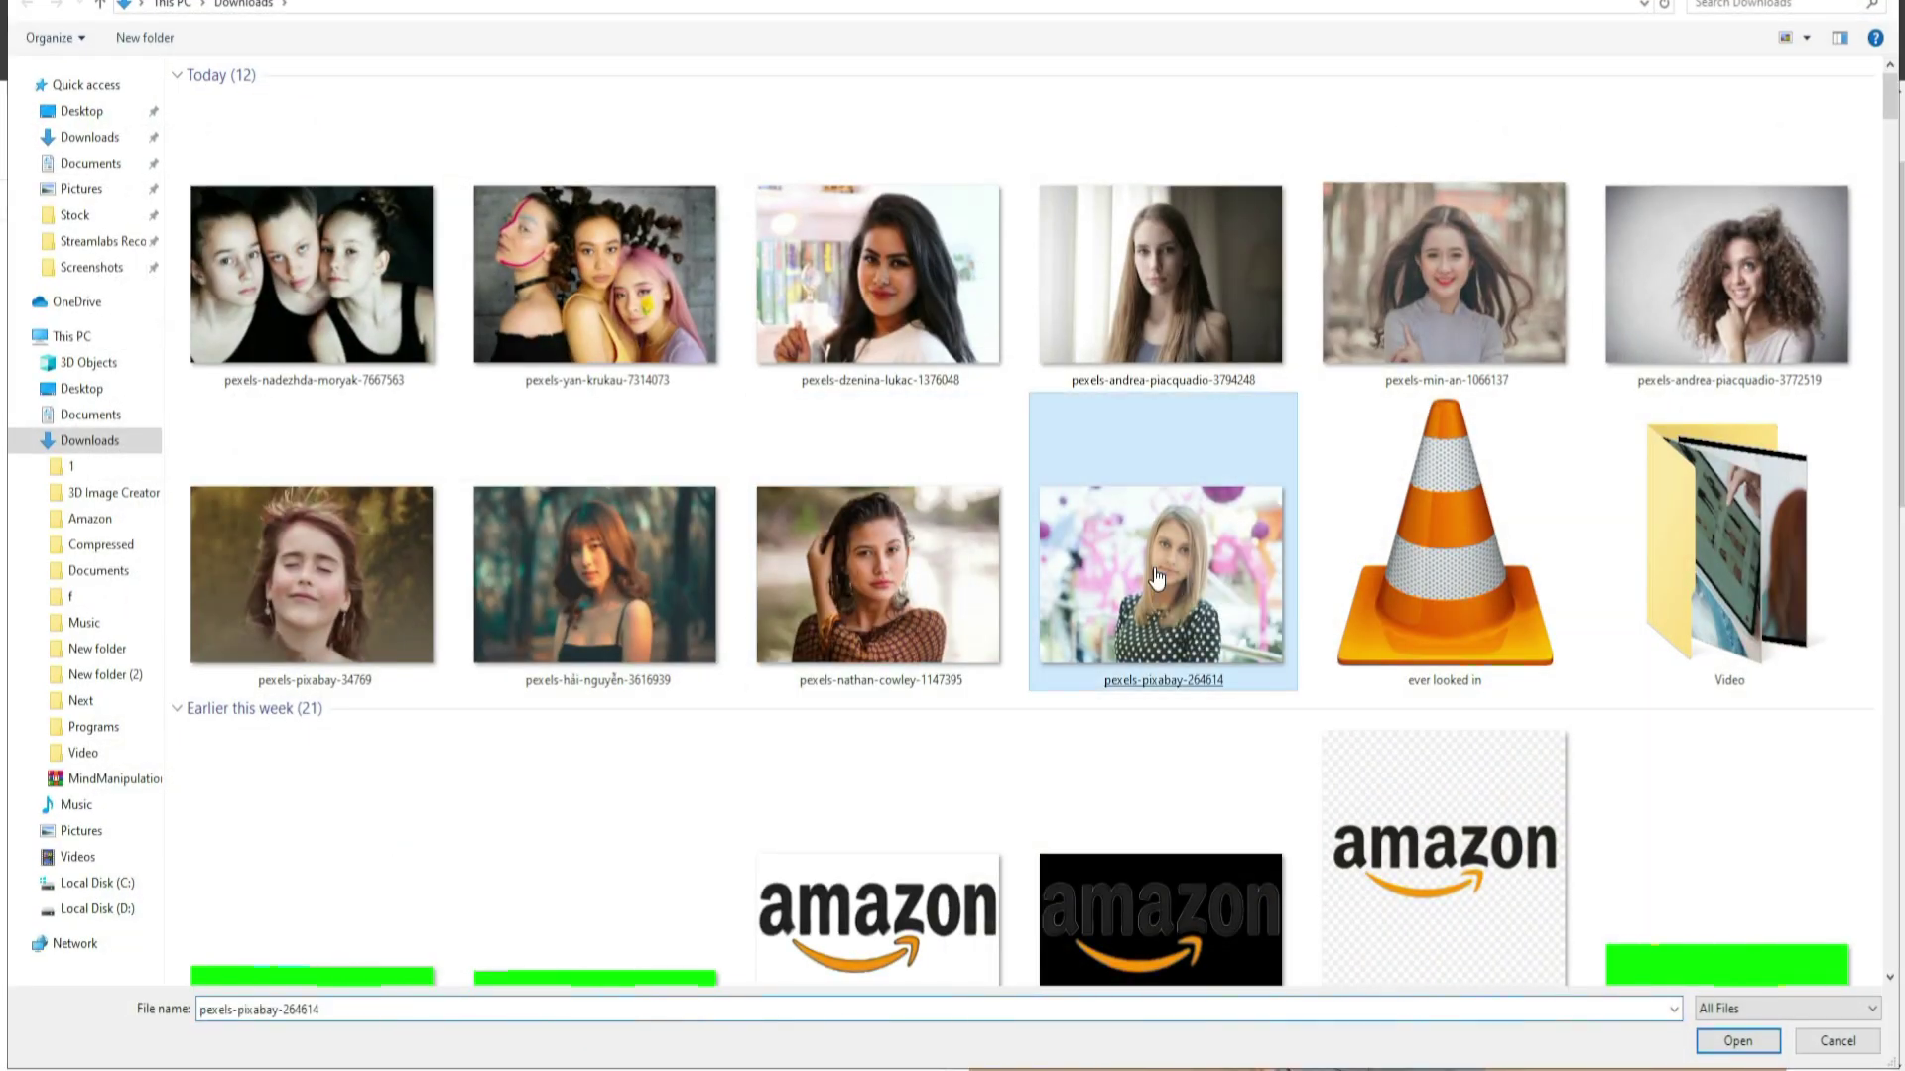
Replace the sample swap image with pexels-min-an-1066137.jpg.
scroll(730, 656, "down", 10)
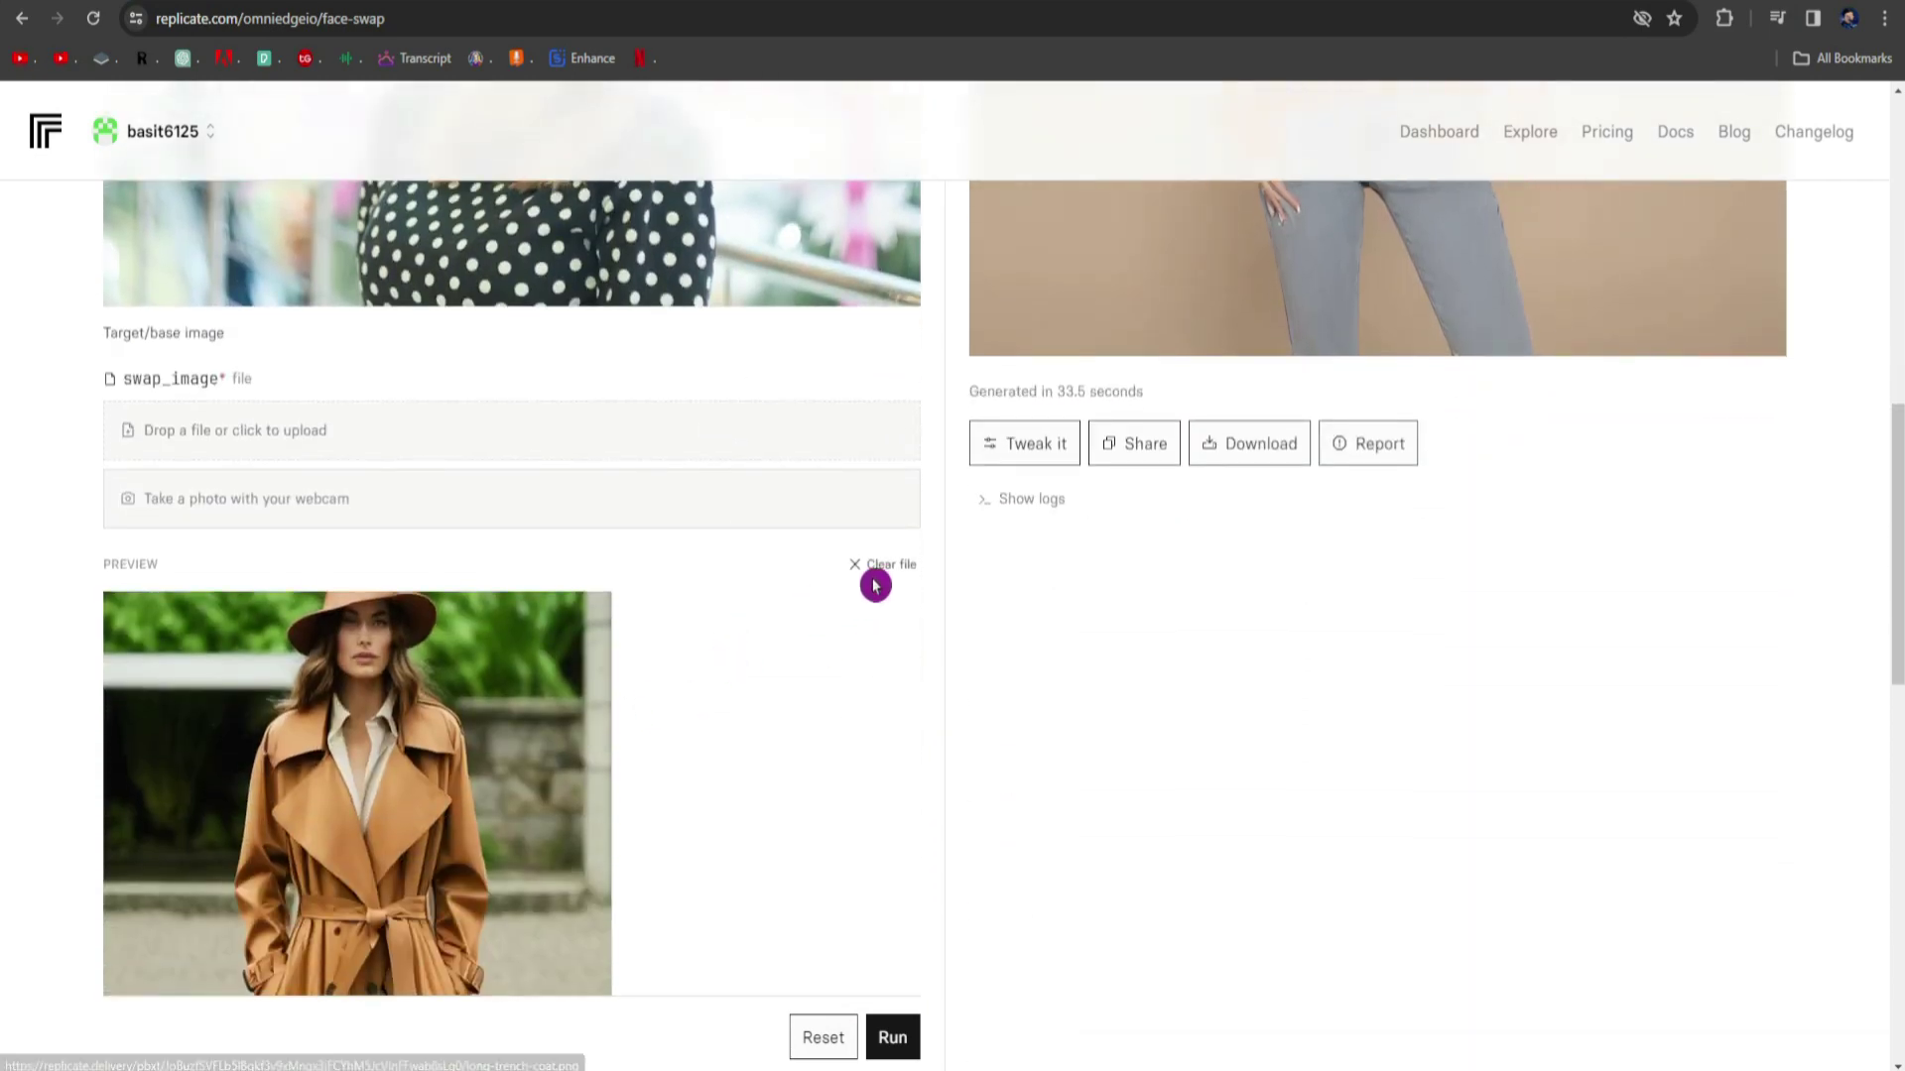
left_click(892, 566)
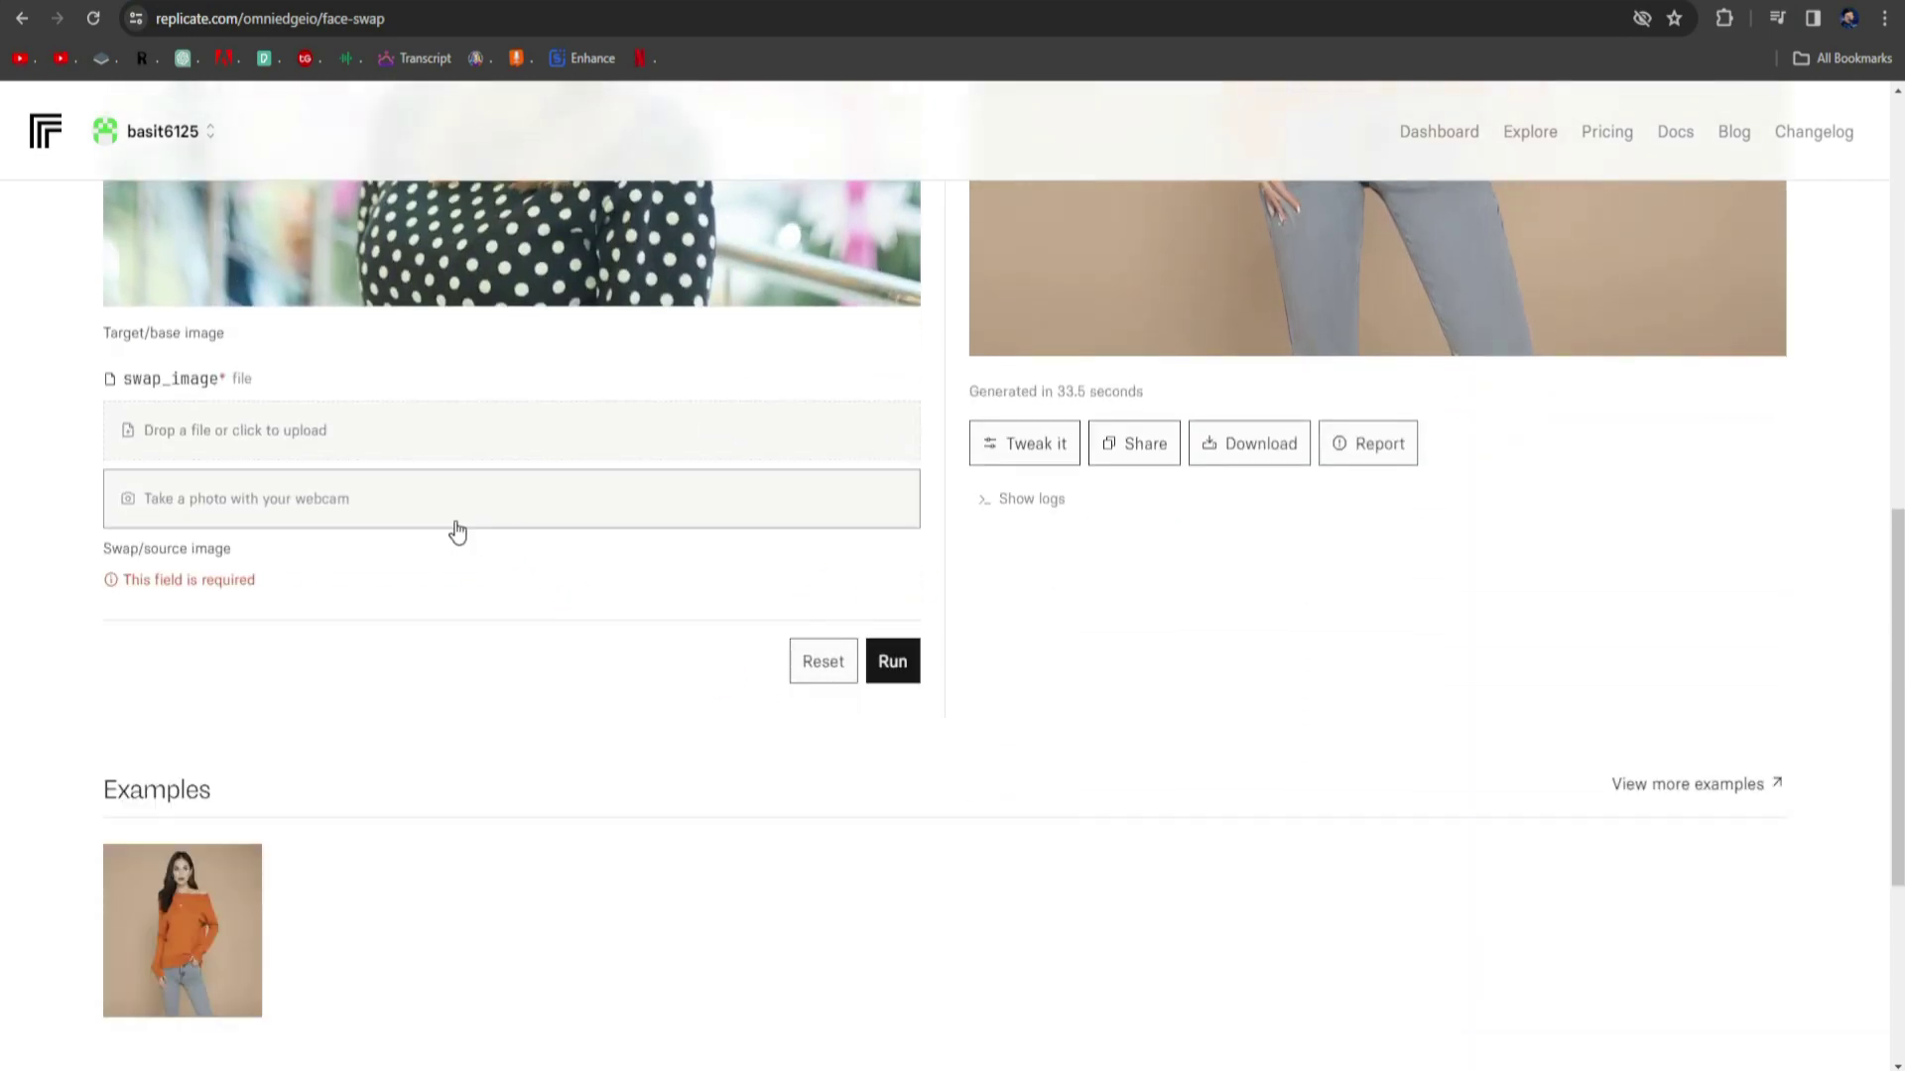
left_click(324, 436)
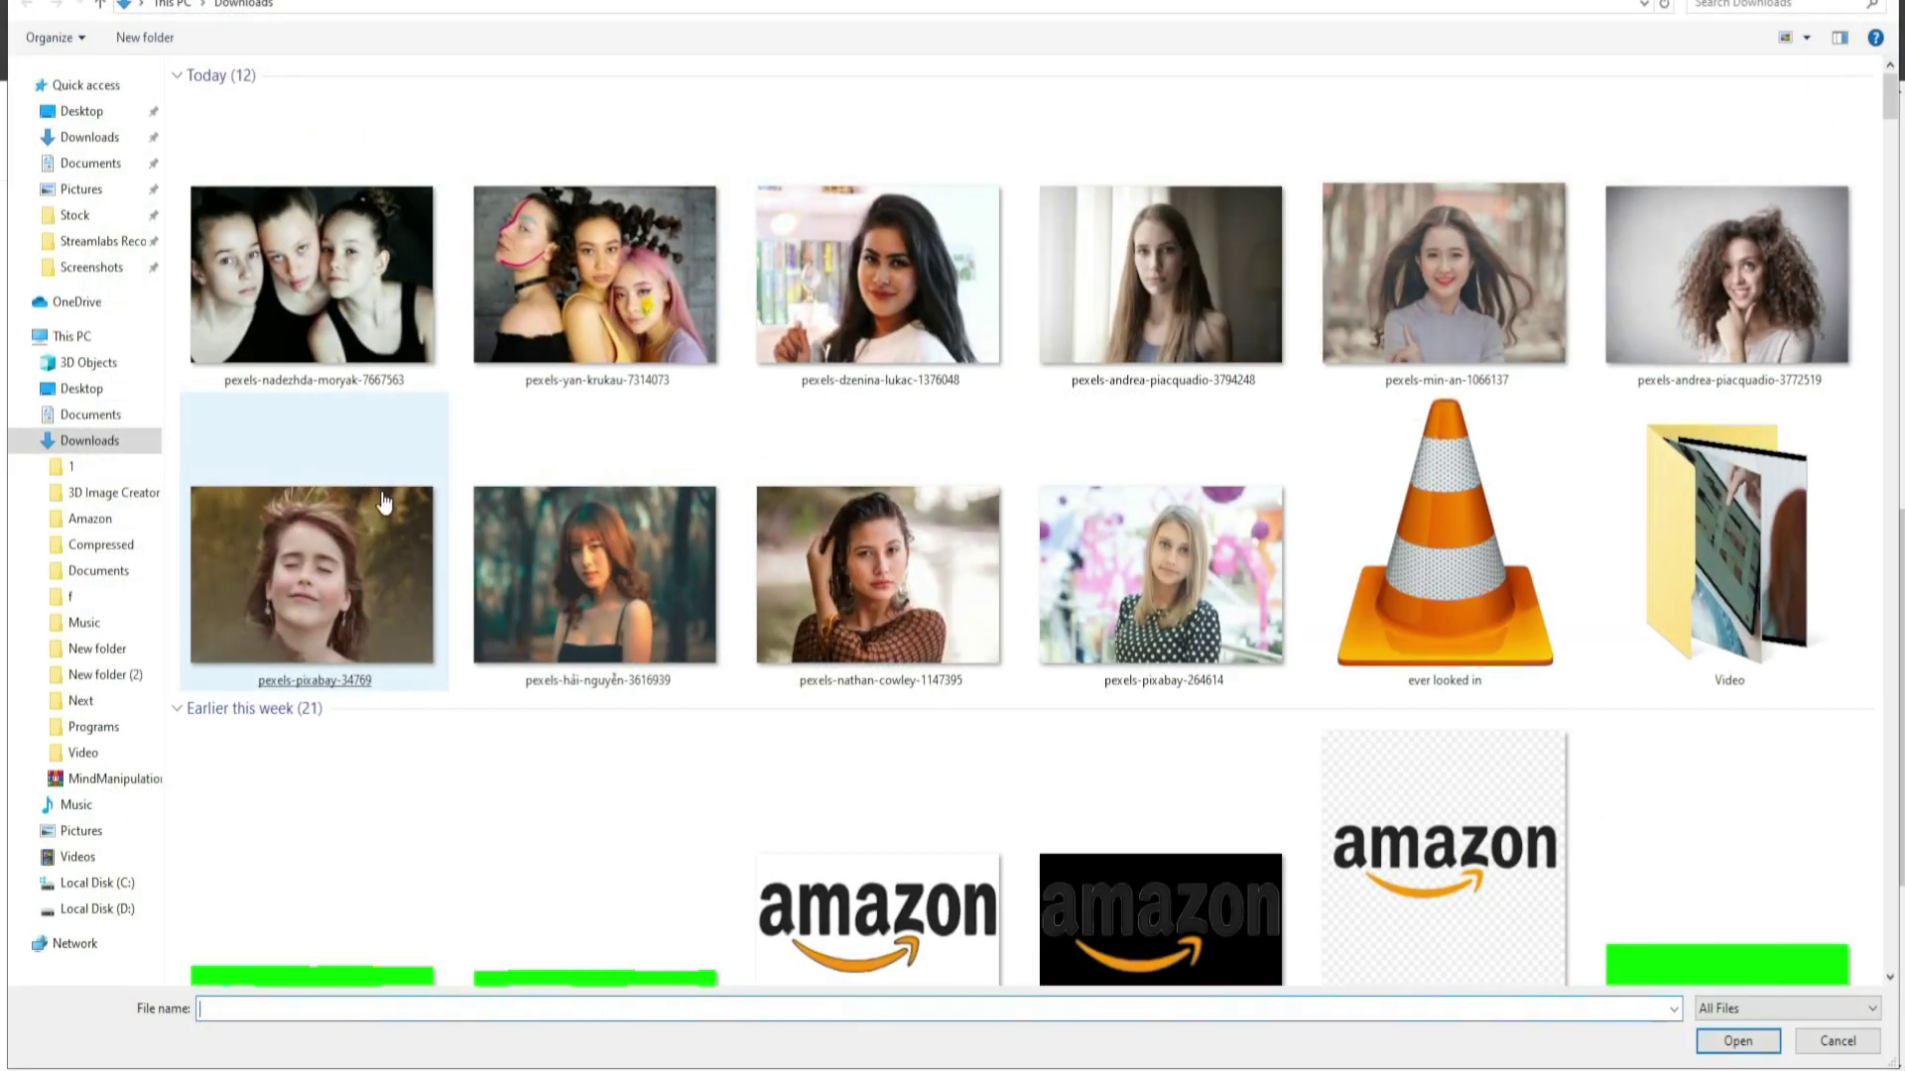
double_click(1464, 322)
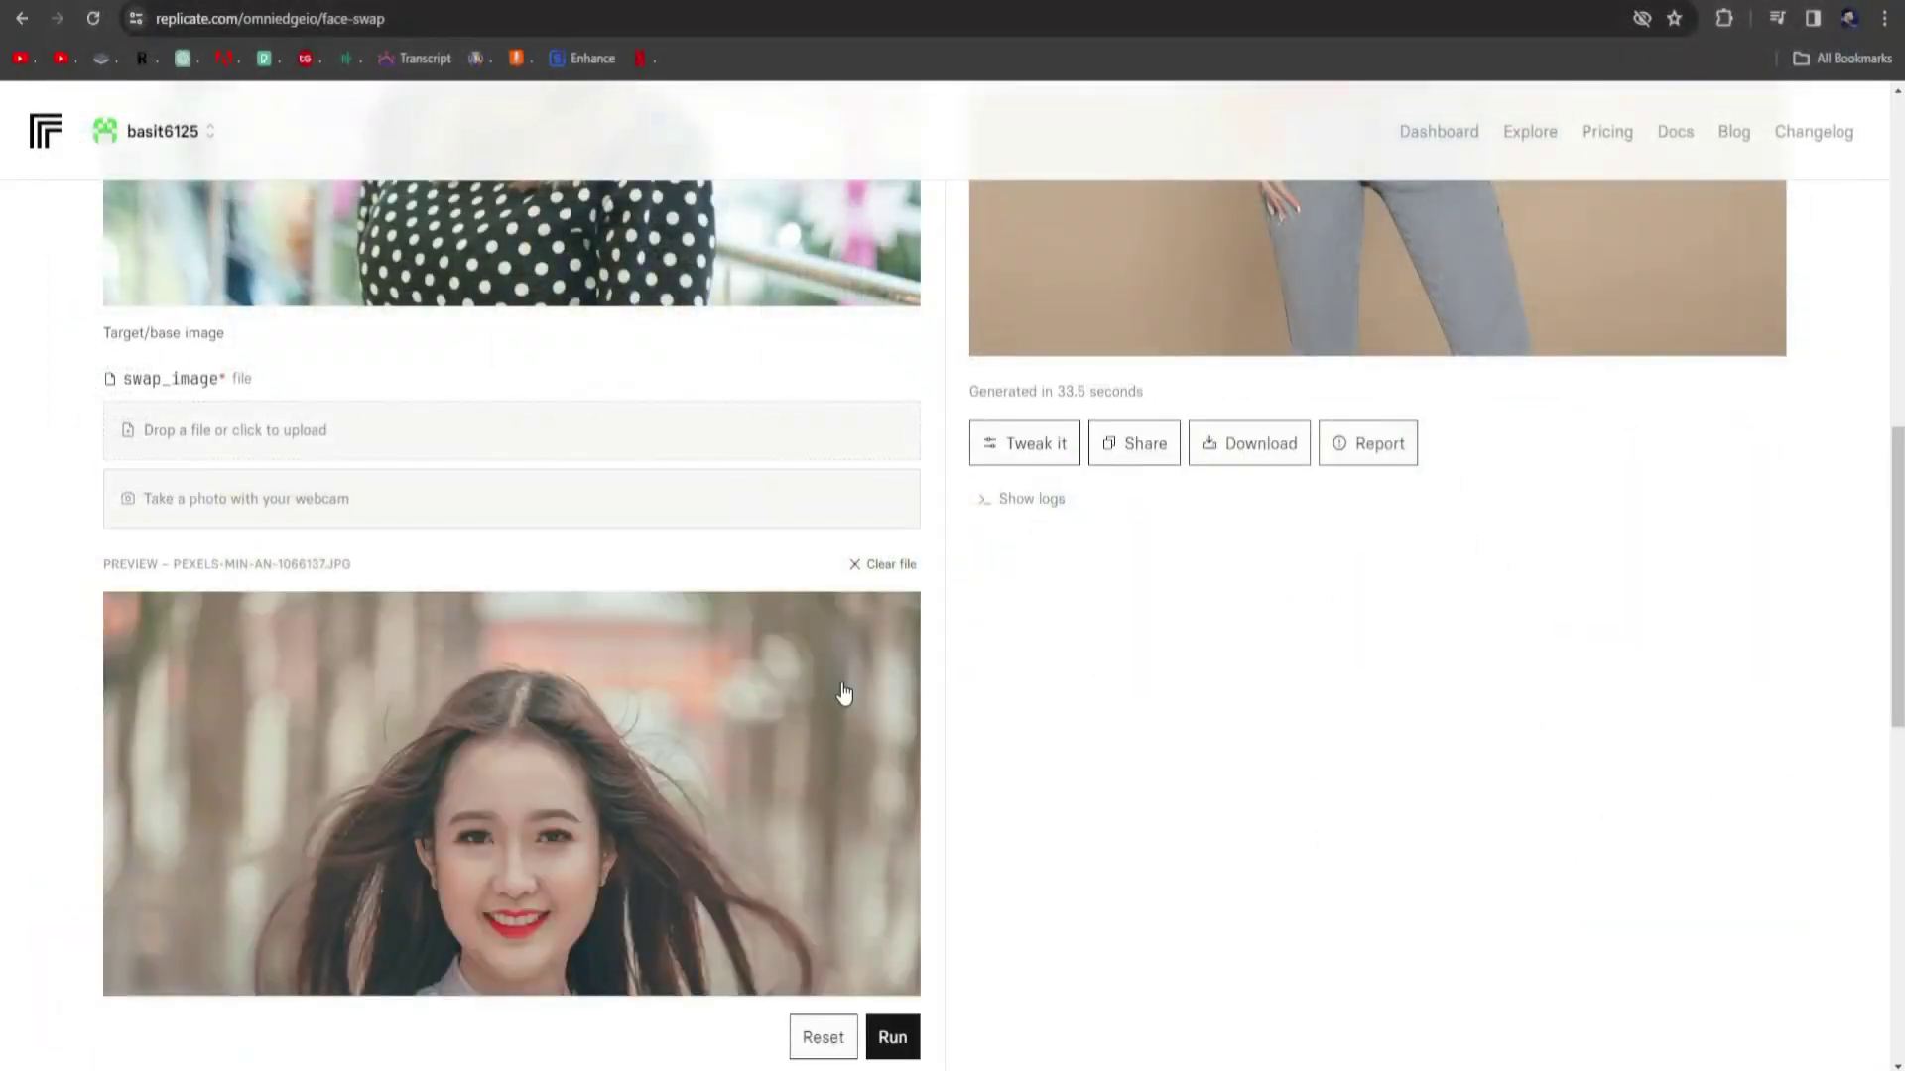
scroll(929, 888, "down", 3)
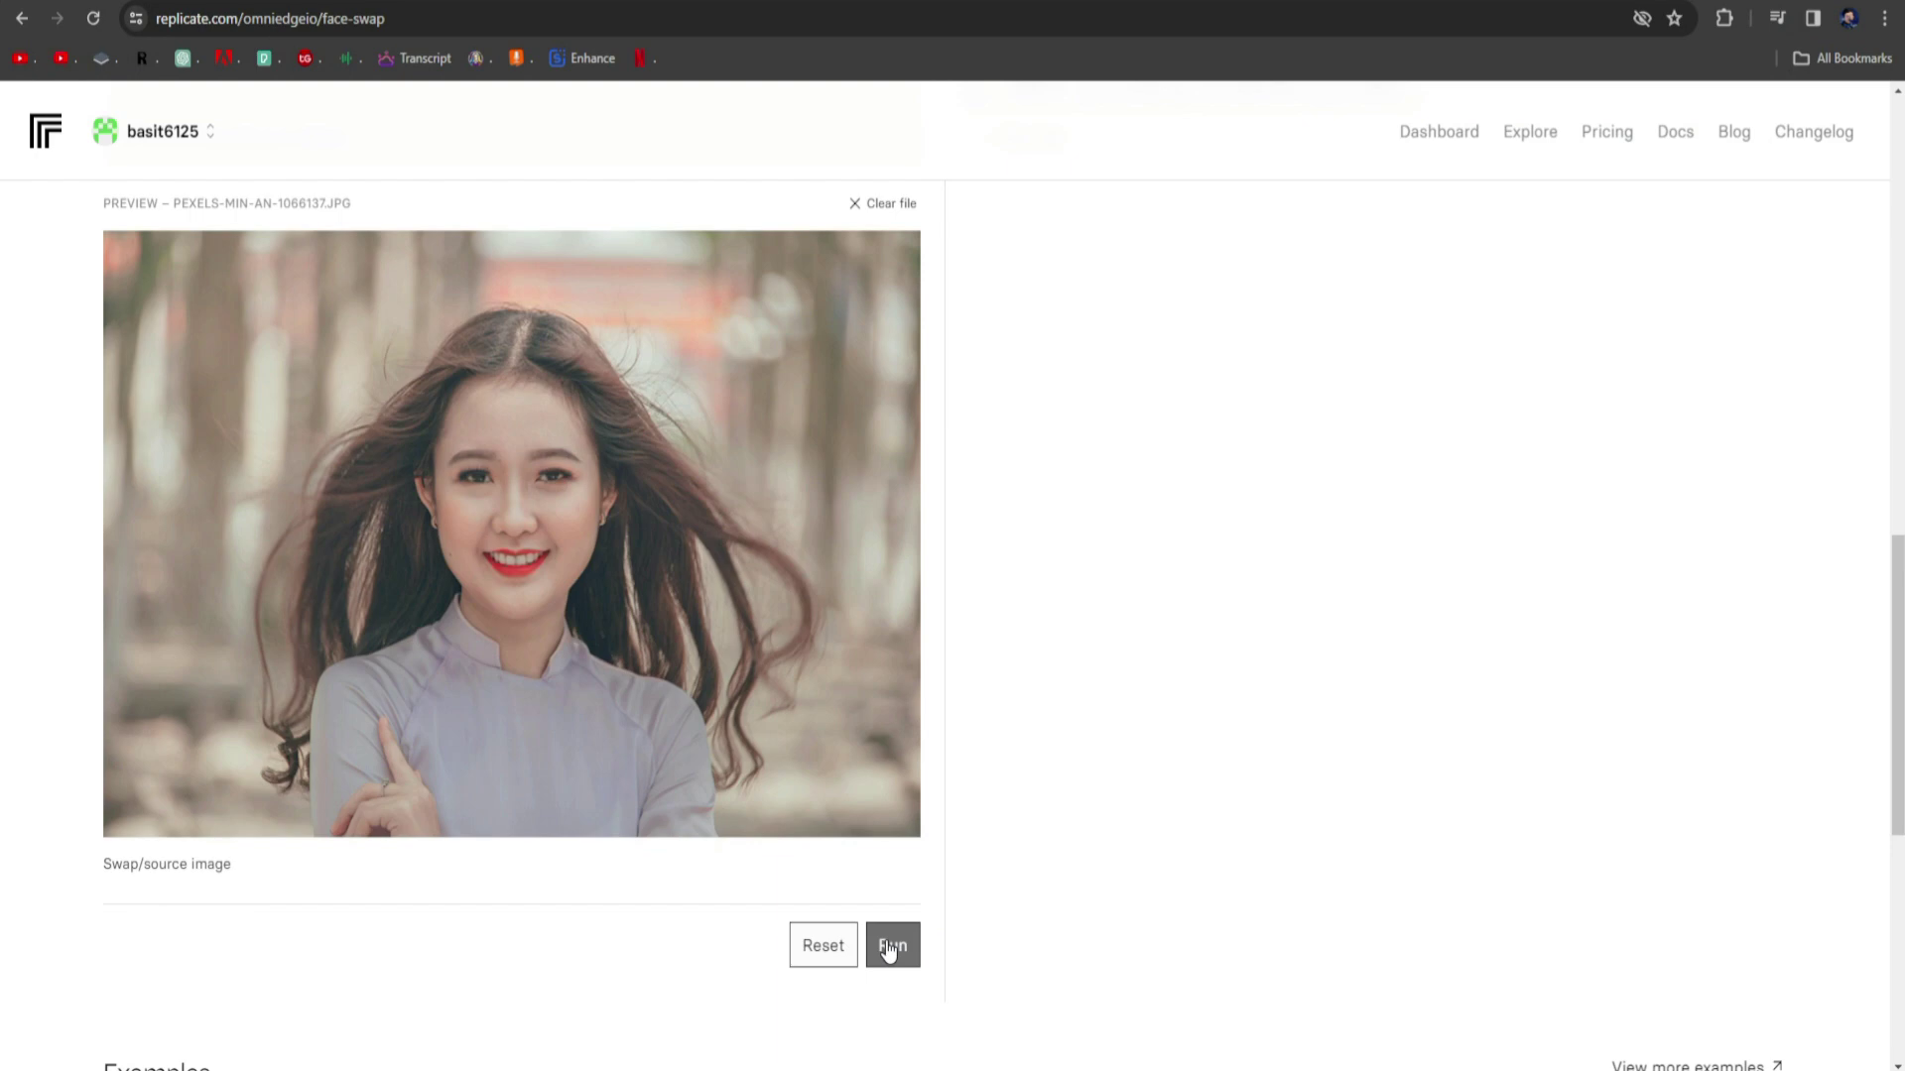
Run the face swap and view the generated polka-dot portrait at full size.
left_click(891, 945)
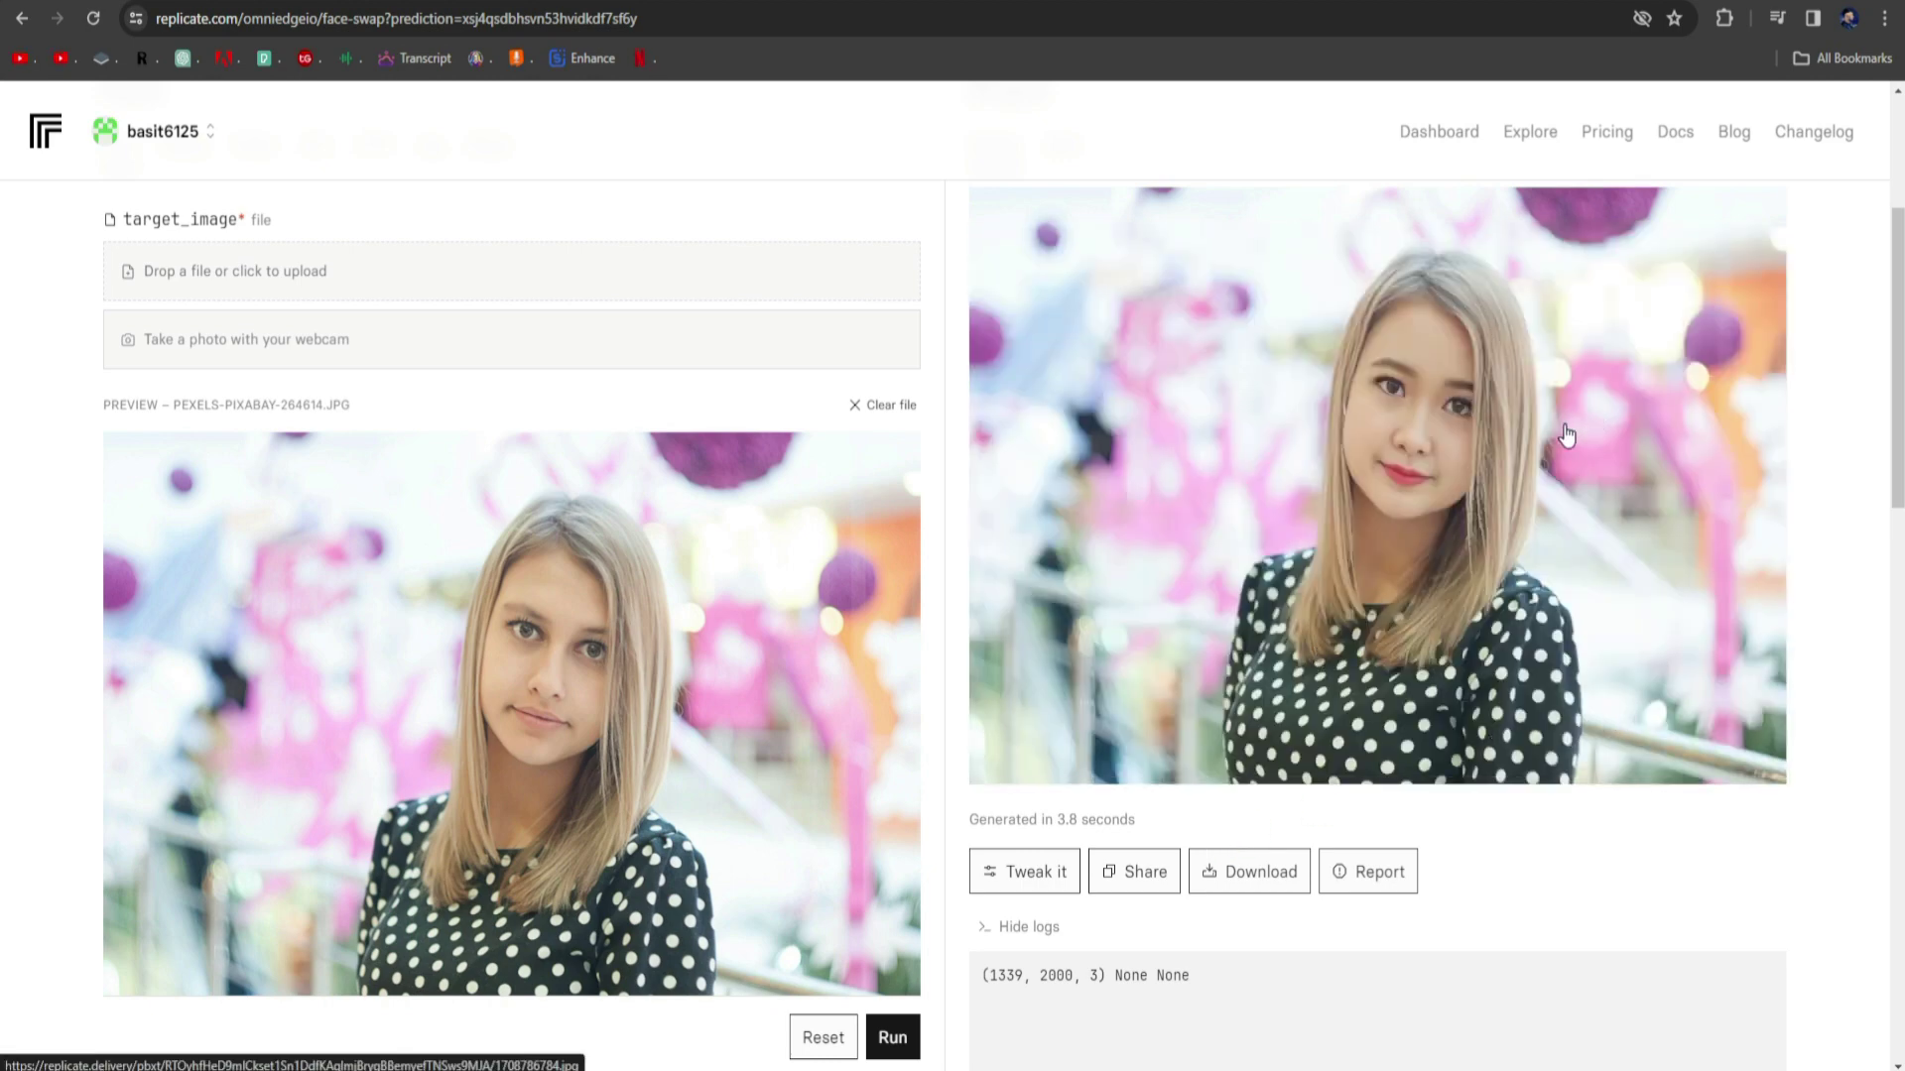
scroll(1084, 684, "down", 2)
scroll(1280, 397, "up", 2)
scroll(1396, 459, "down", 7)
scroll(758, 819, "up", 7)
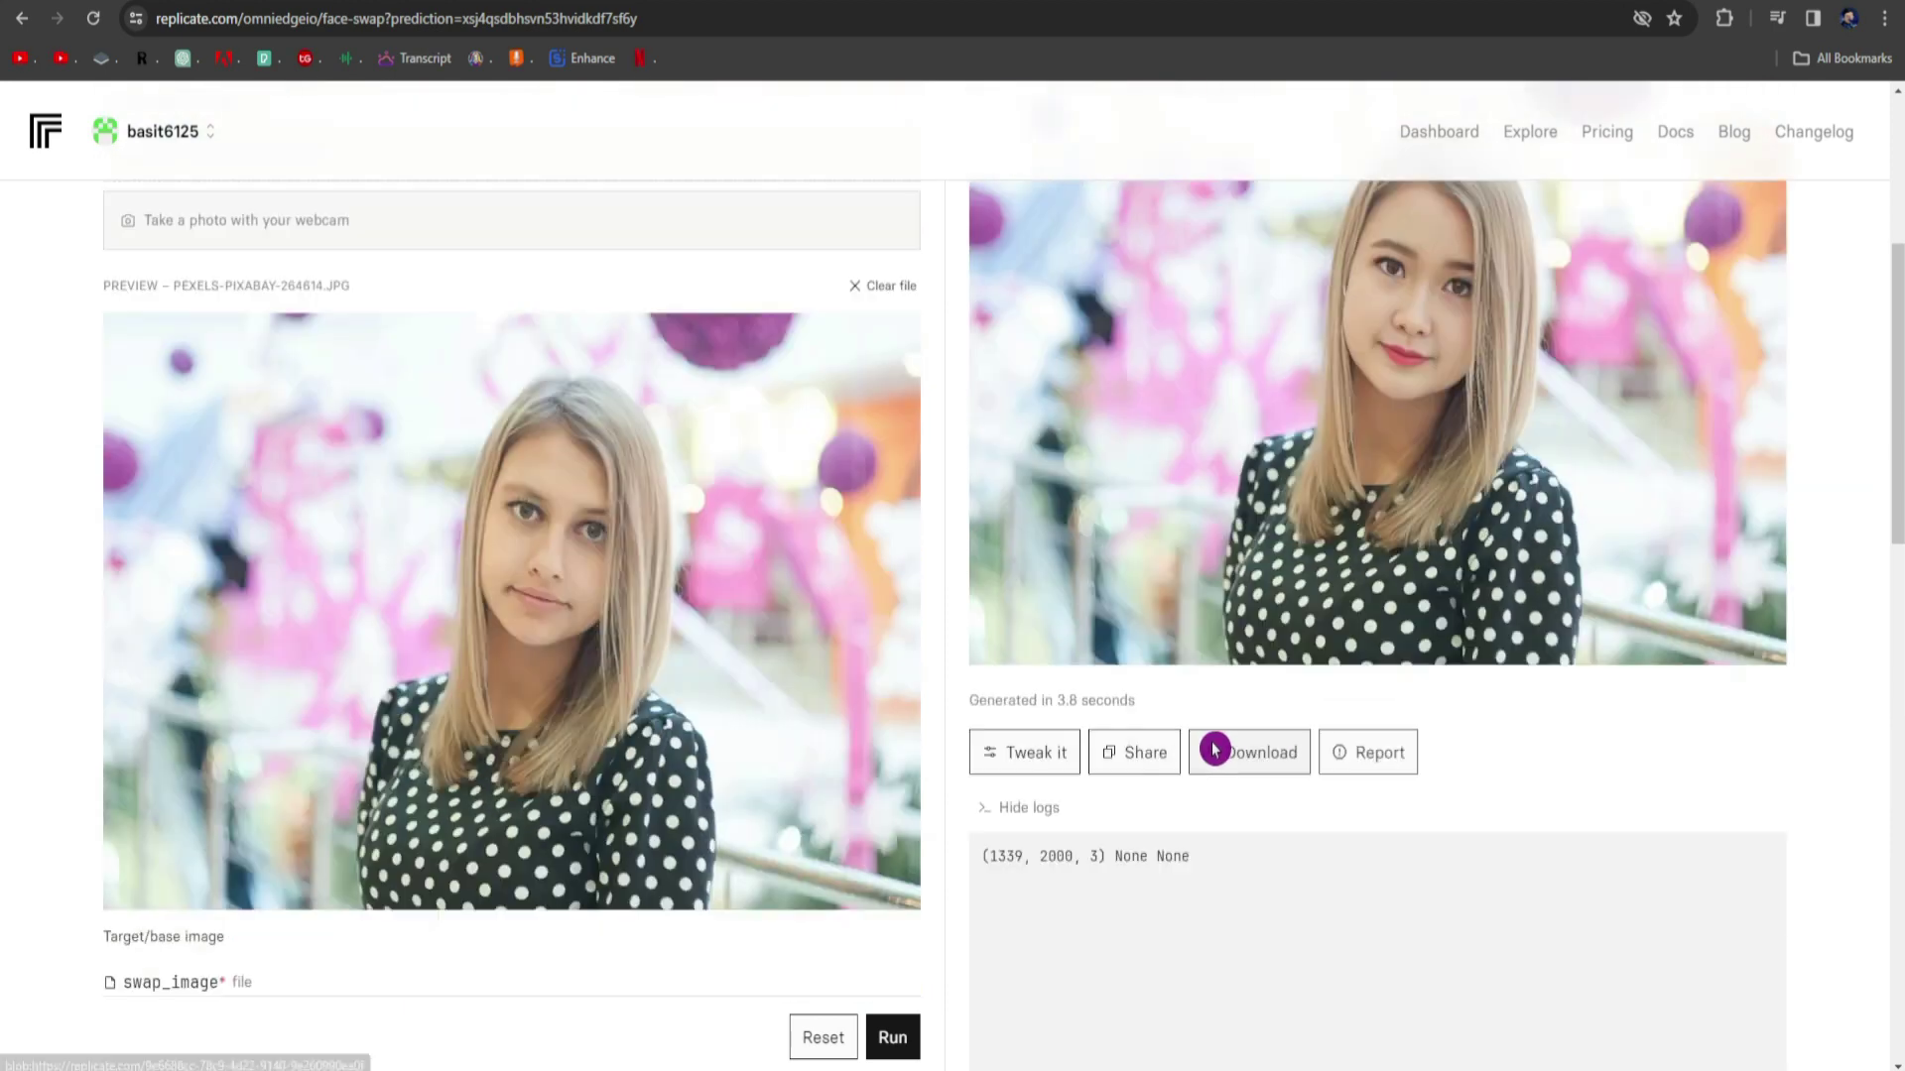
left_click(1252, 867)
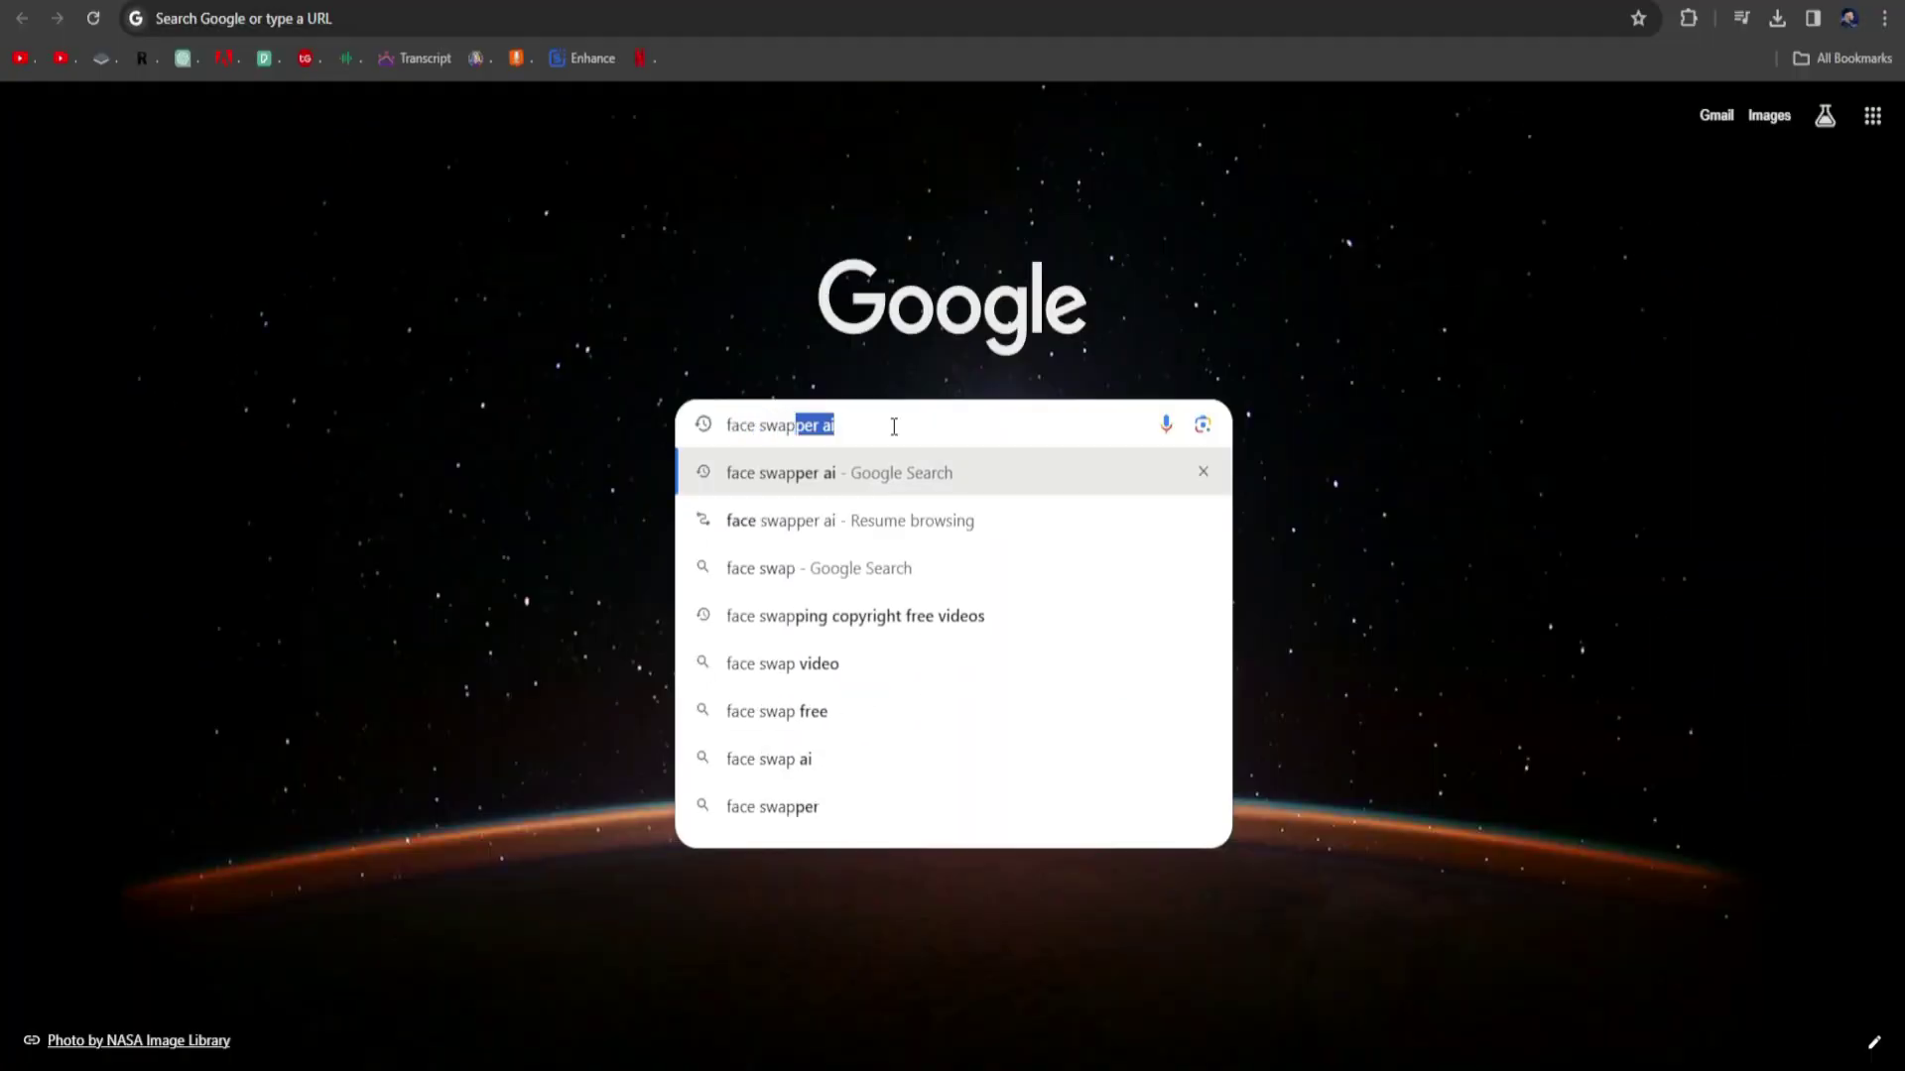
Search Google for 'face swaper ai' and open the Faceswapper.ai site.
type("er ai")
key("Return")
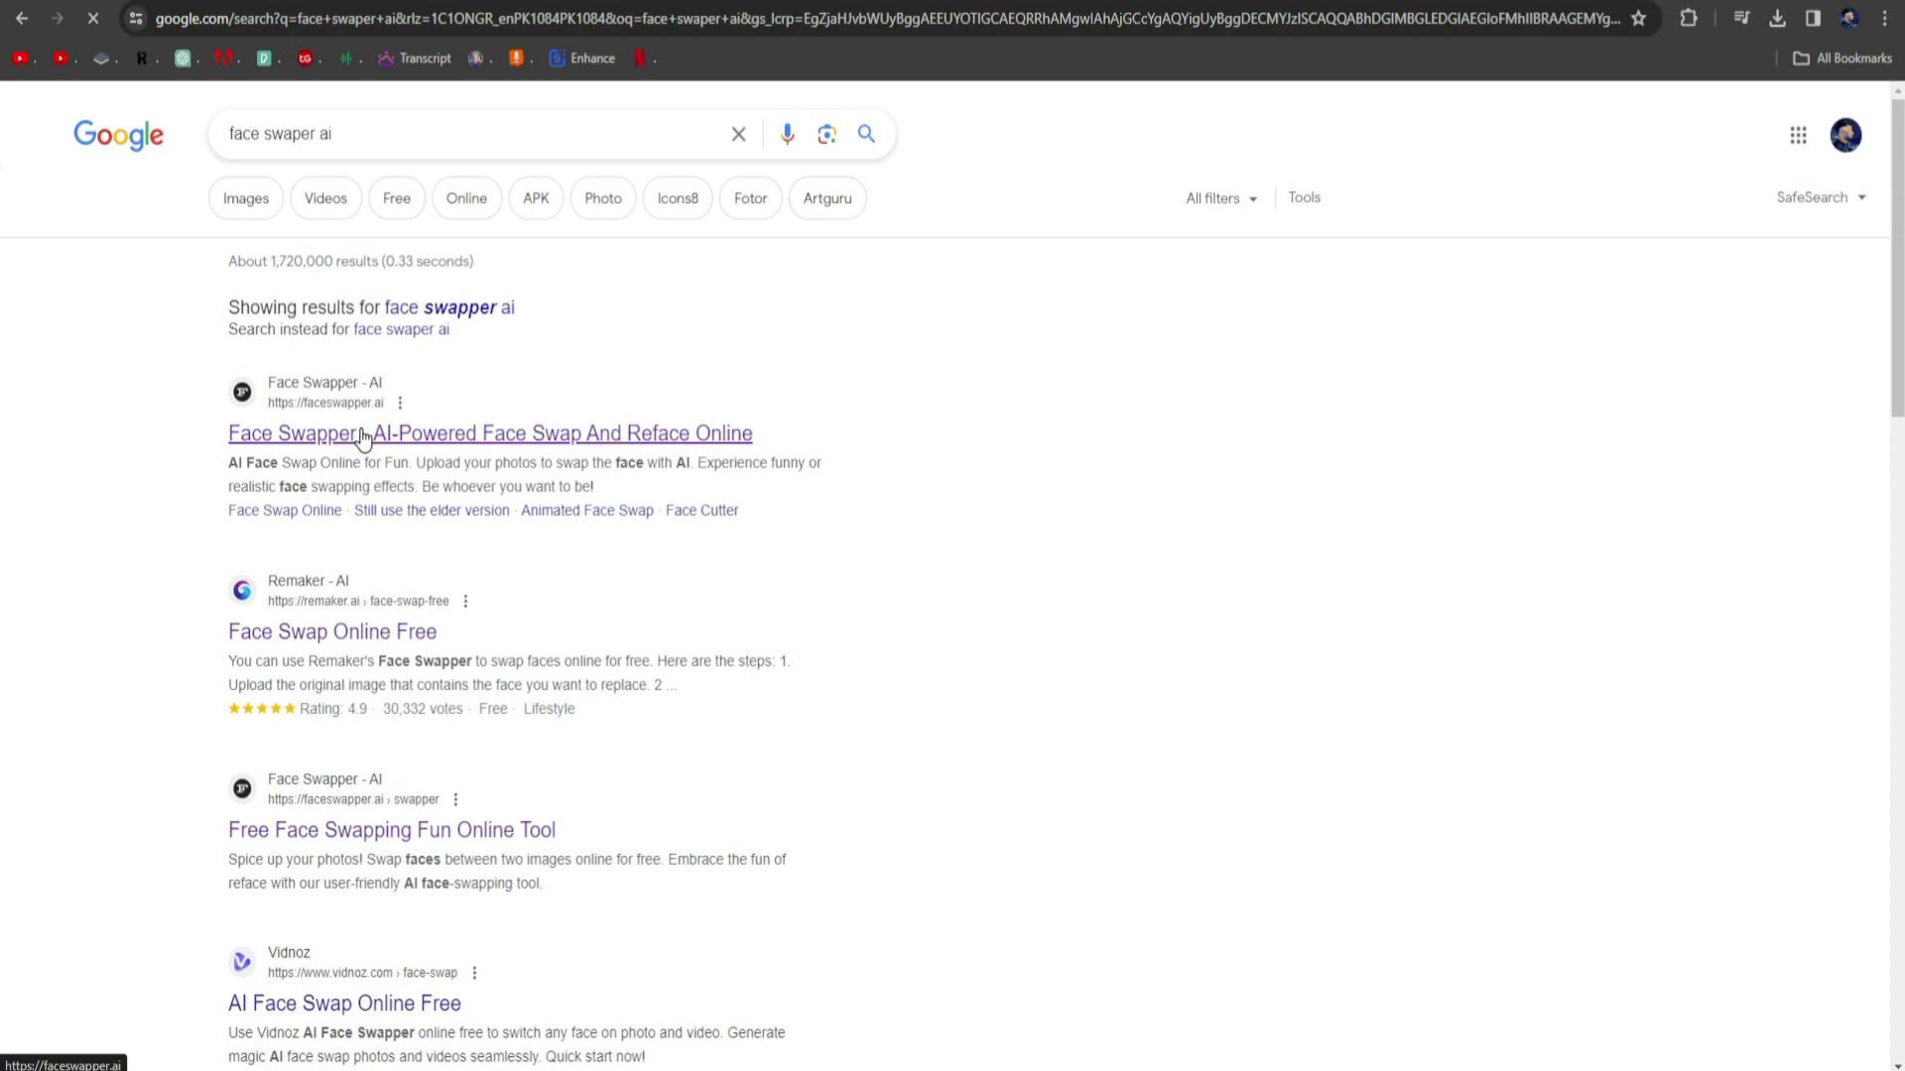
left_click(383, 419)
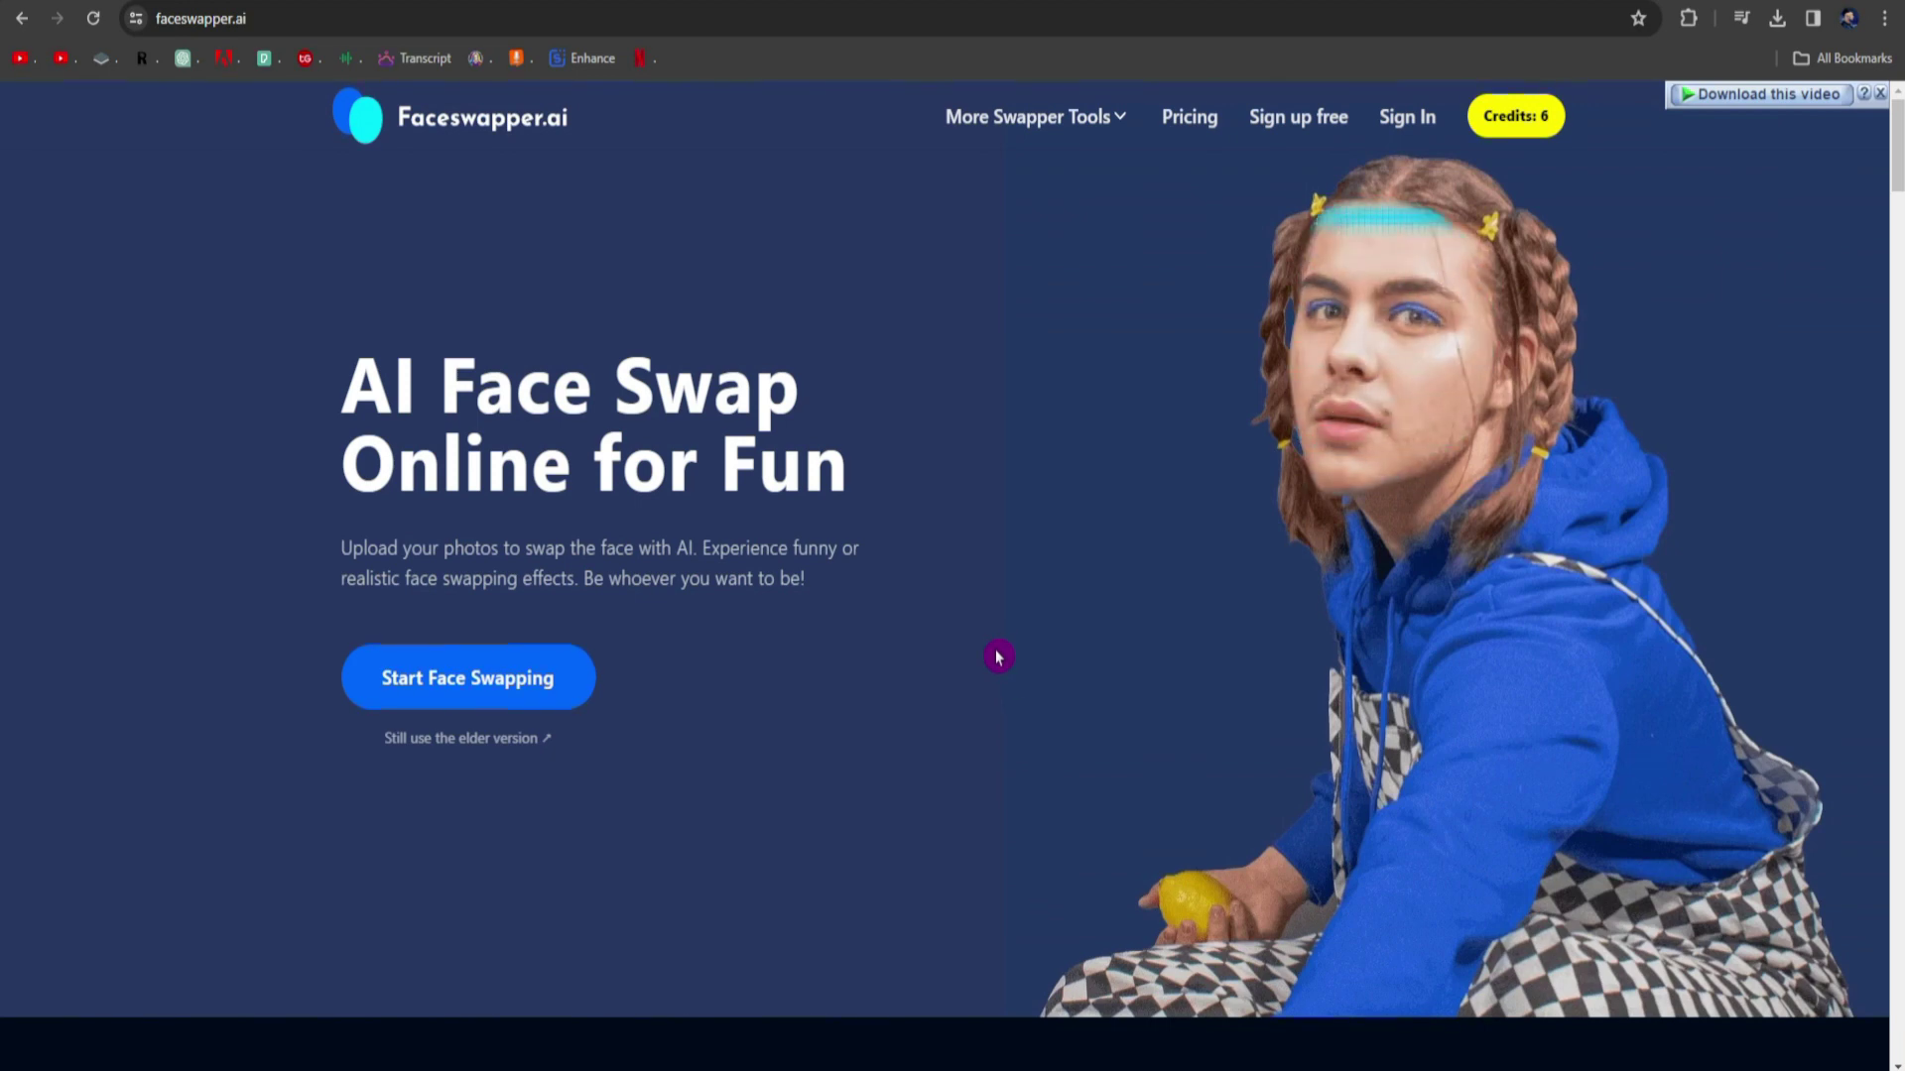
Upload pexels-min-an-1066137 from Downloads as the source face and confirm the detected face.
left_click(516, 684)
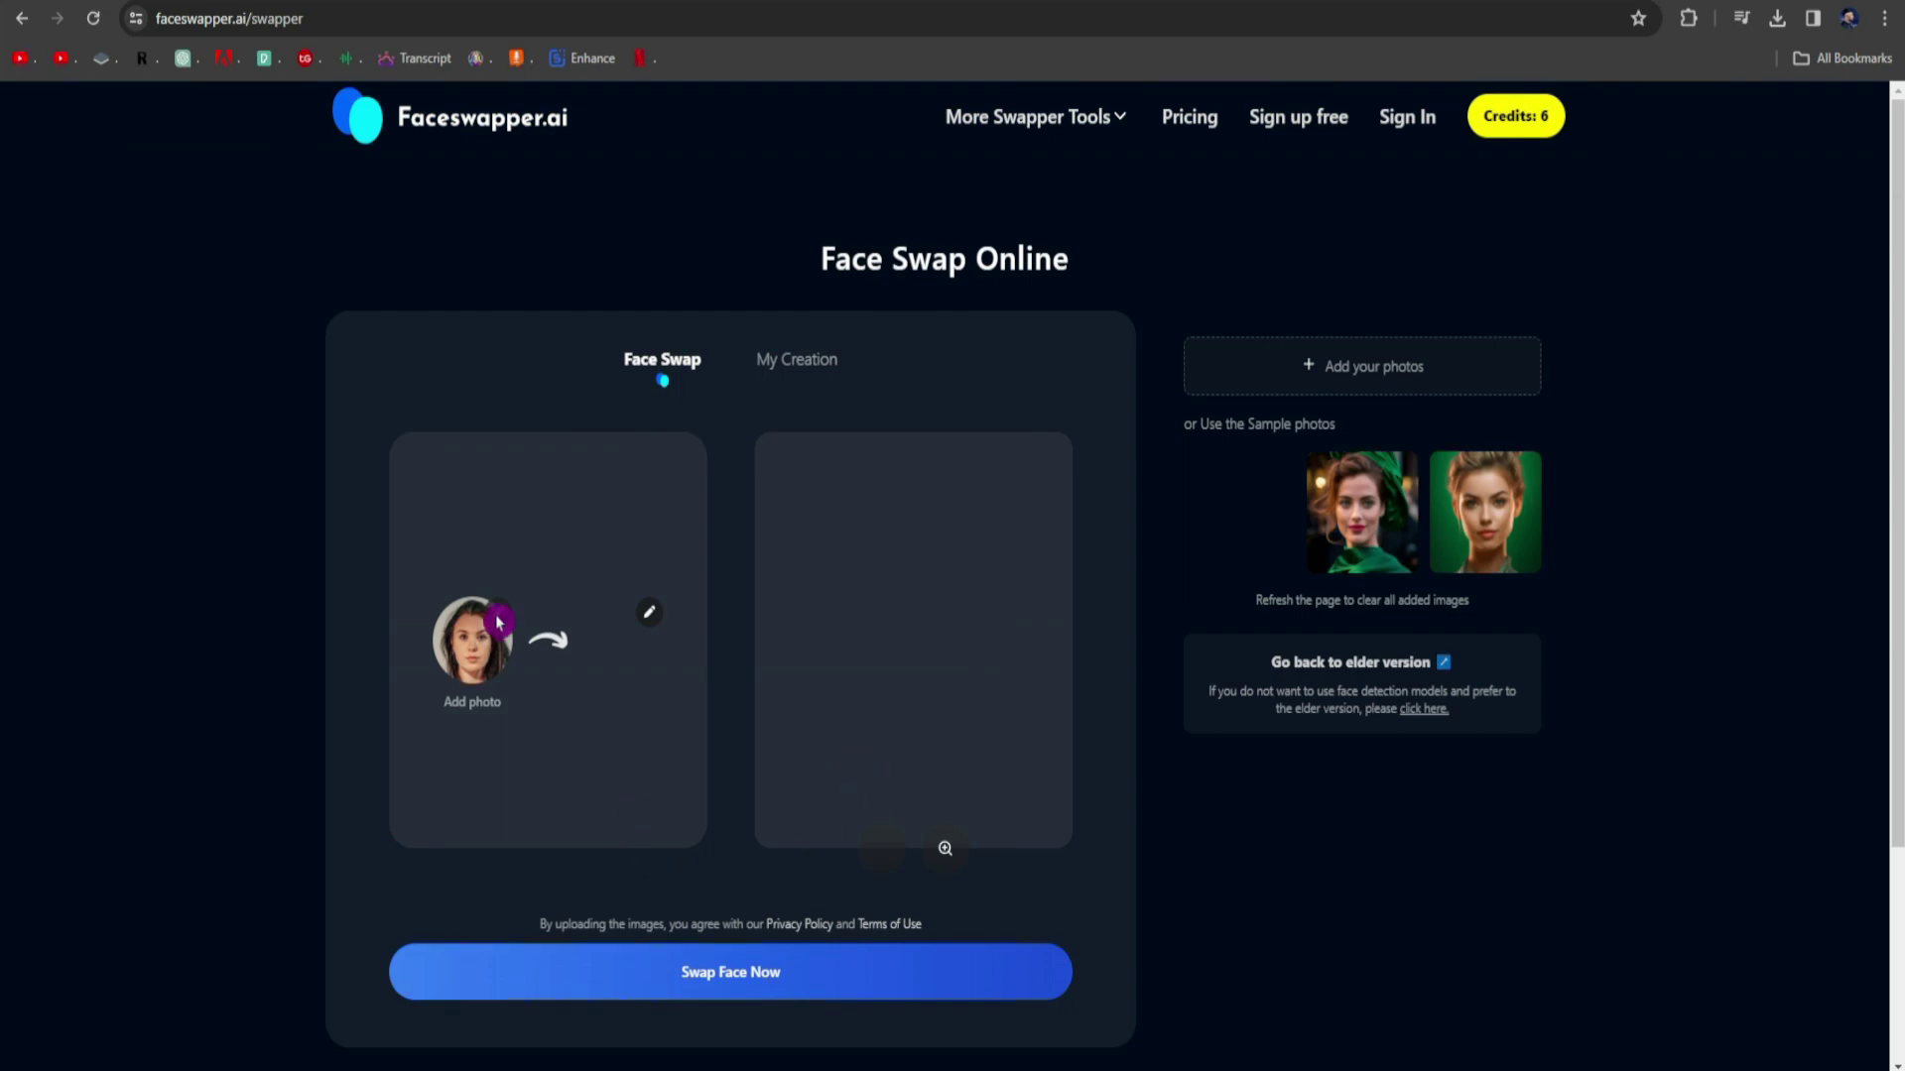
left_click(556, 709)
scroll(119, 168, "up", 2)
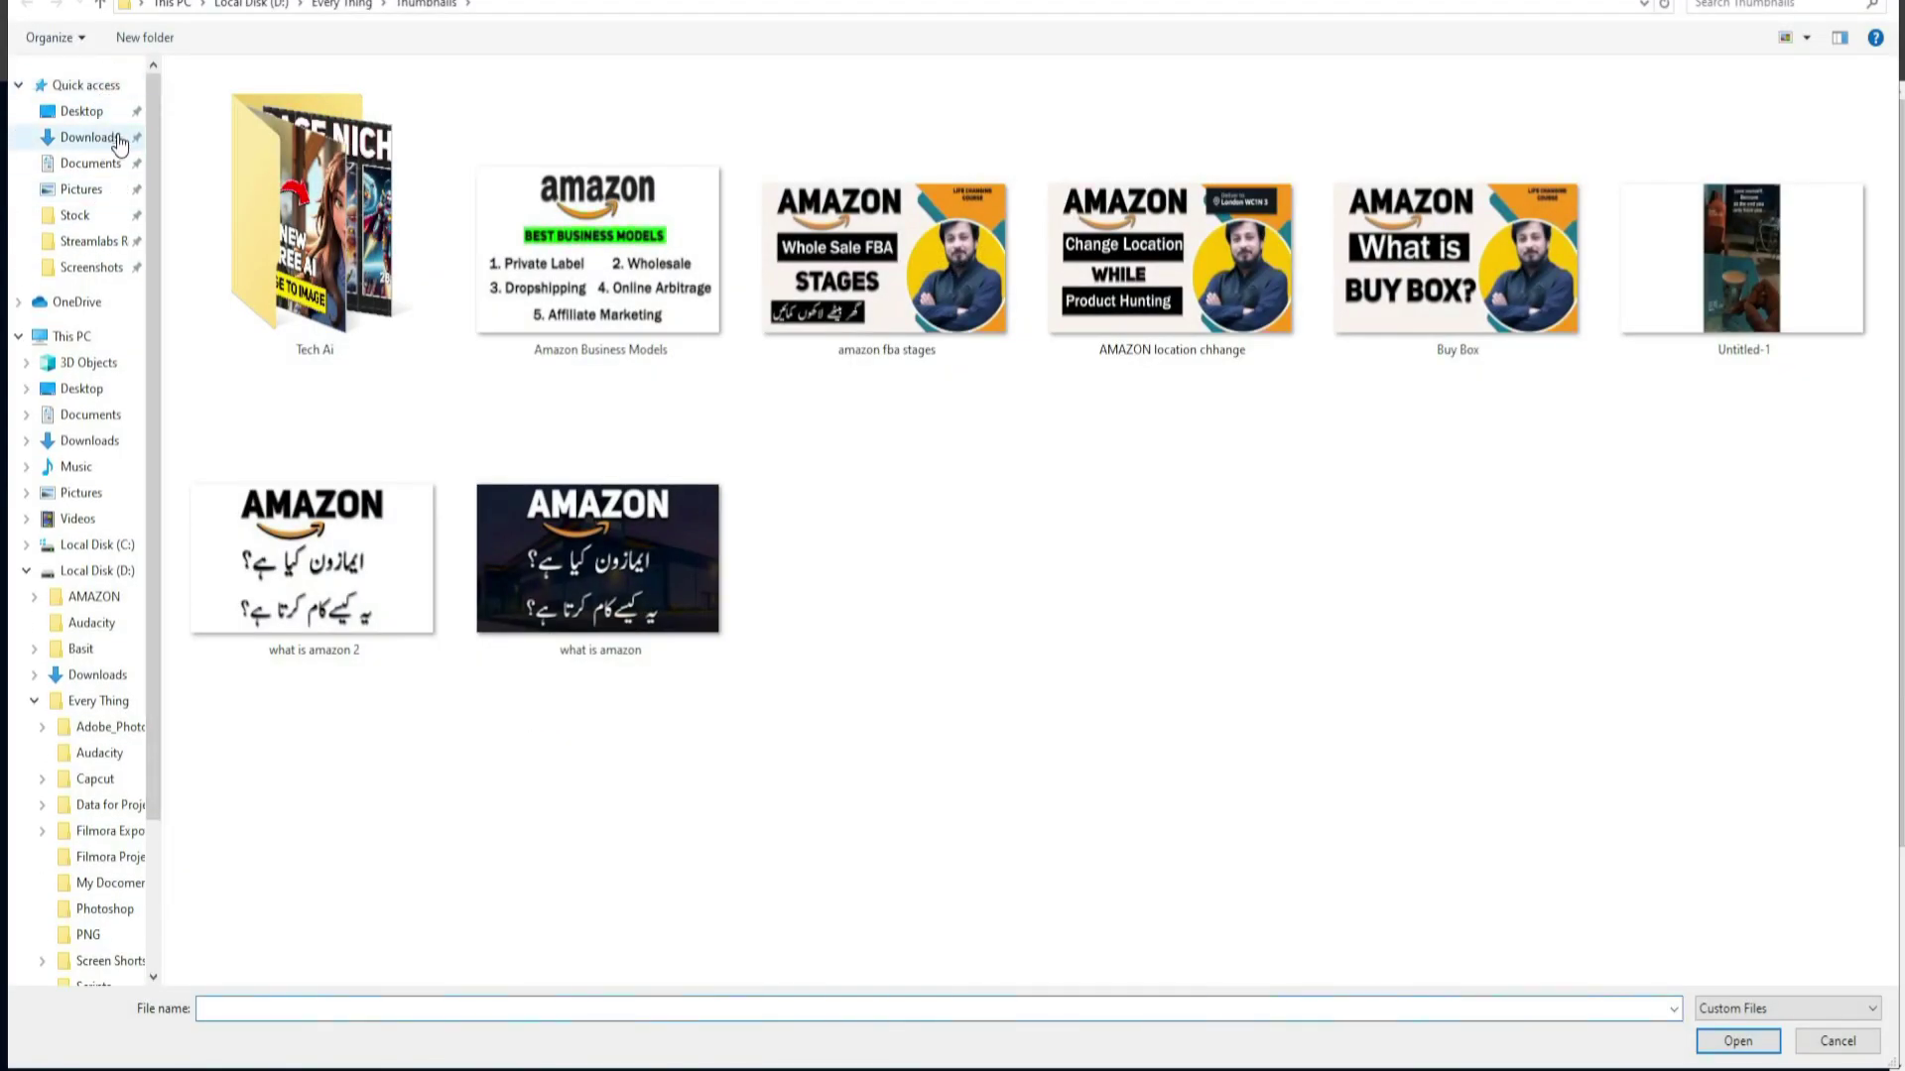
left_click(90, 137)
left_click(1392, 508)
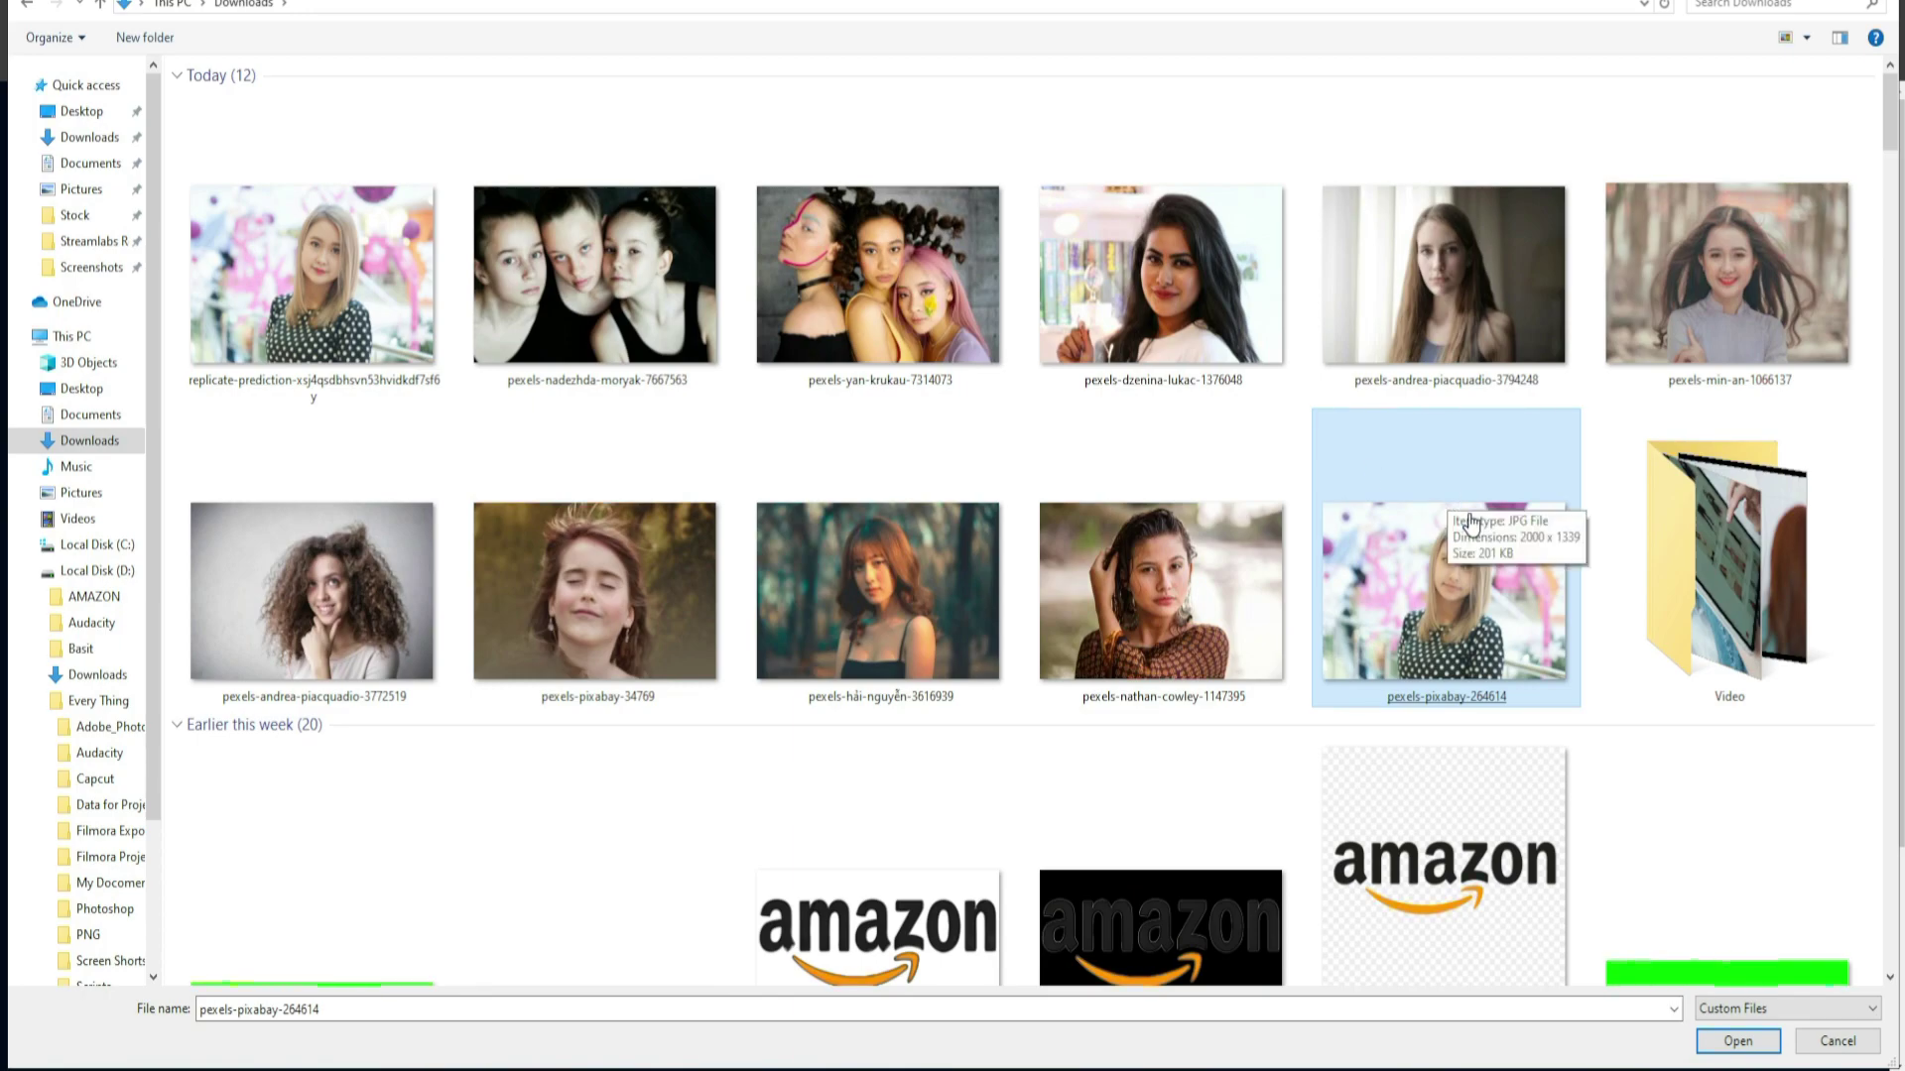
double_click(1706, 330)
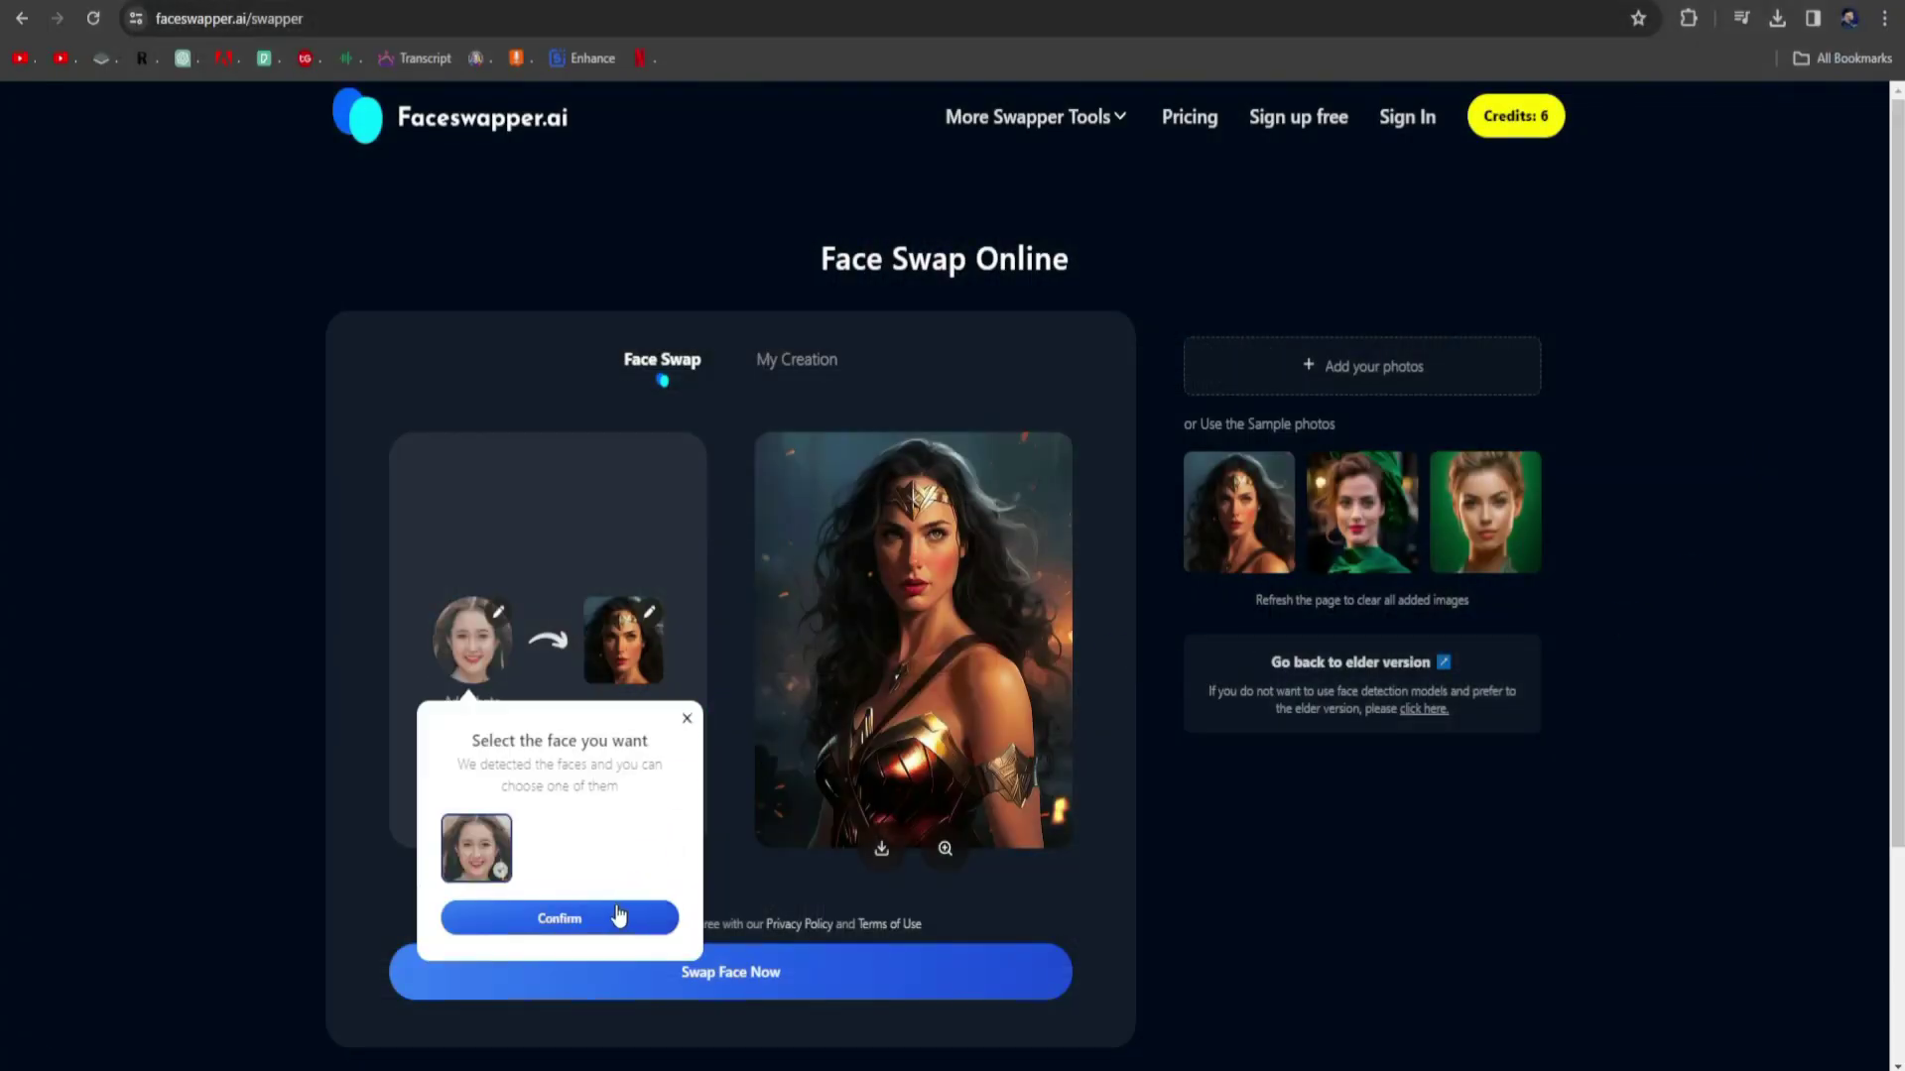
left_click(619, 915)
Load pexels-pixabay-264614 as the target photo and run Swap Face Now.
left_click(650, 613)
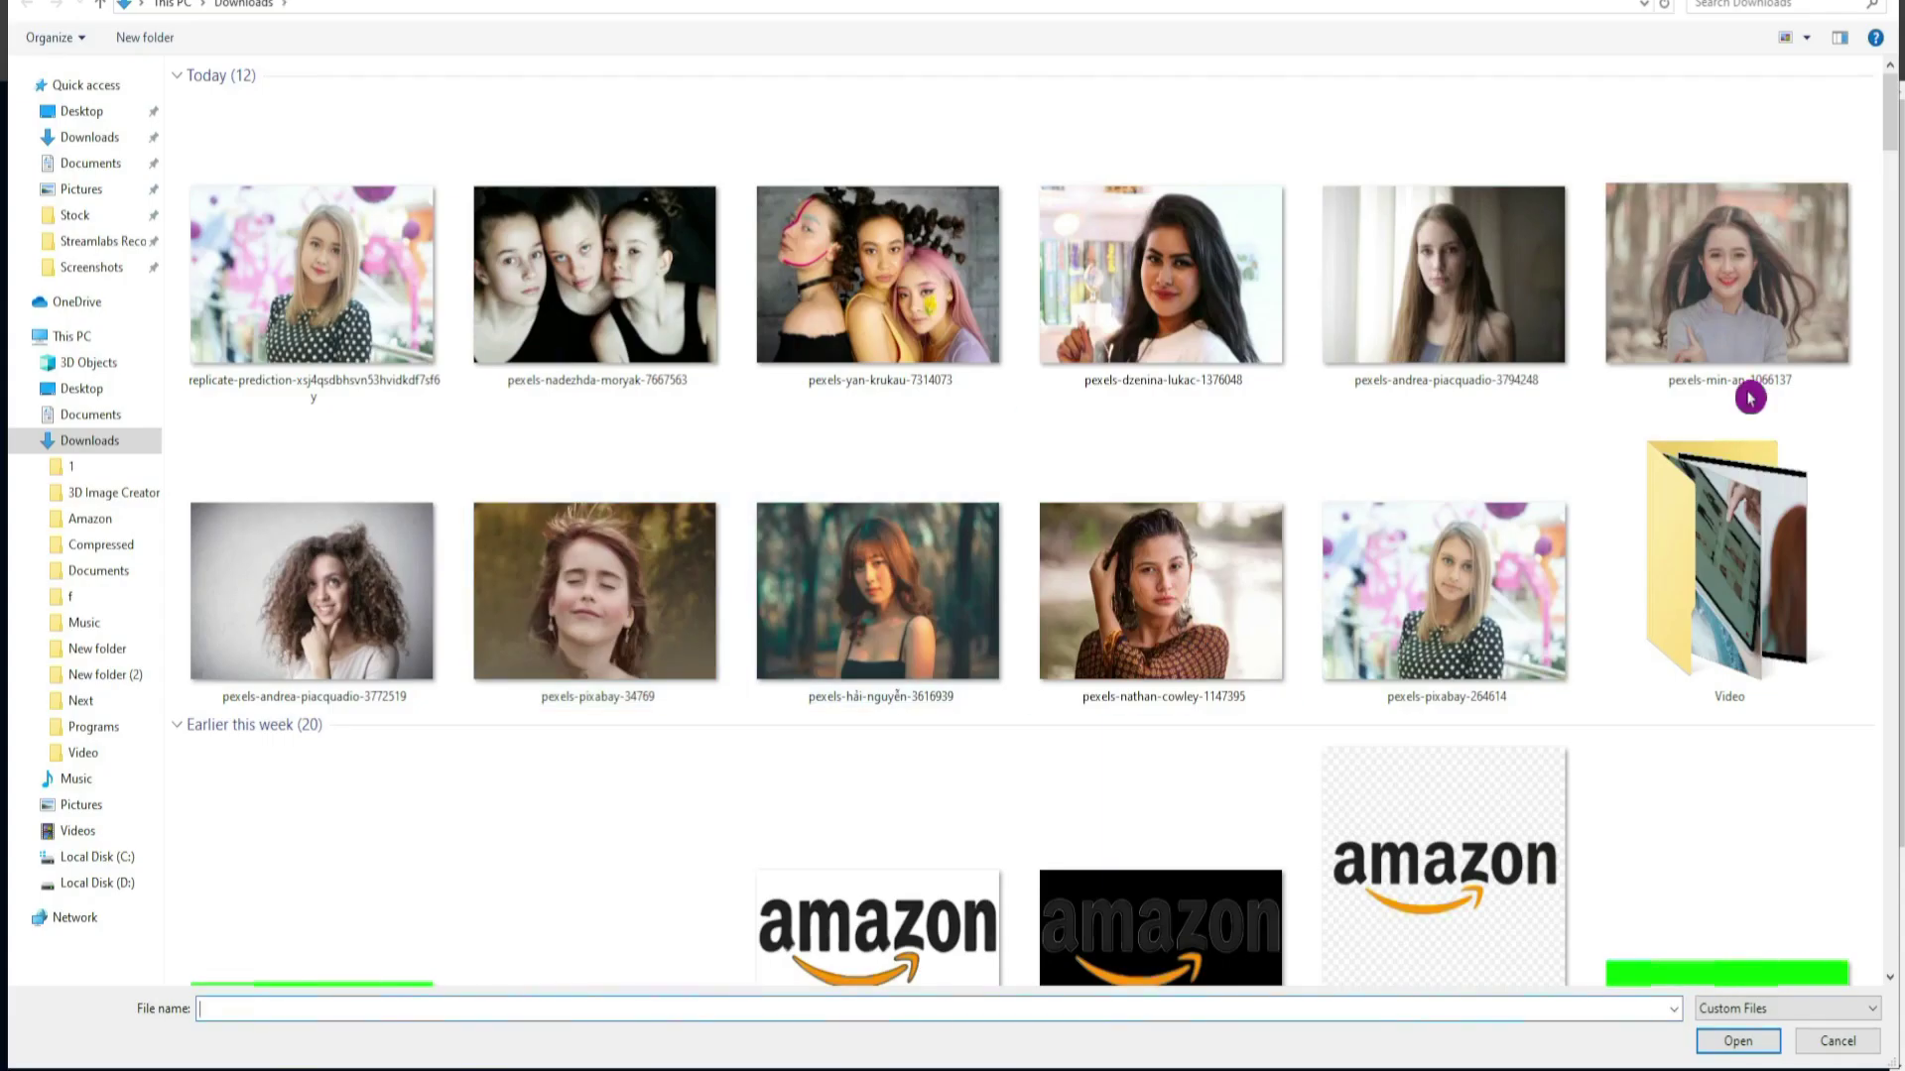
double_click(1457, 635)
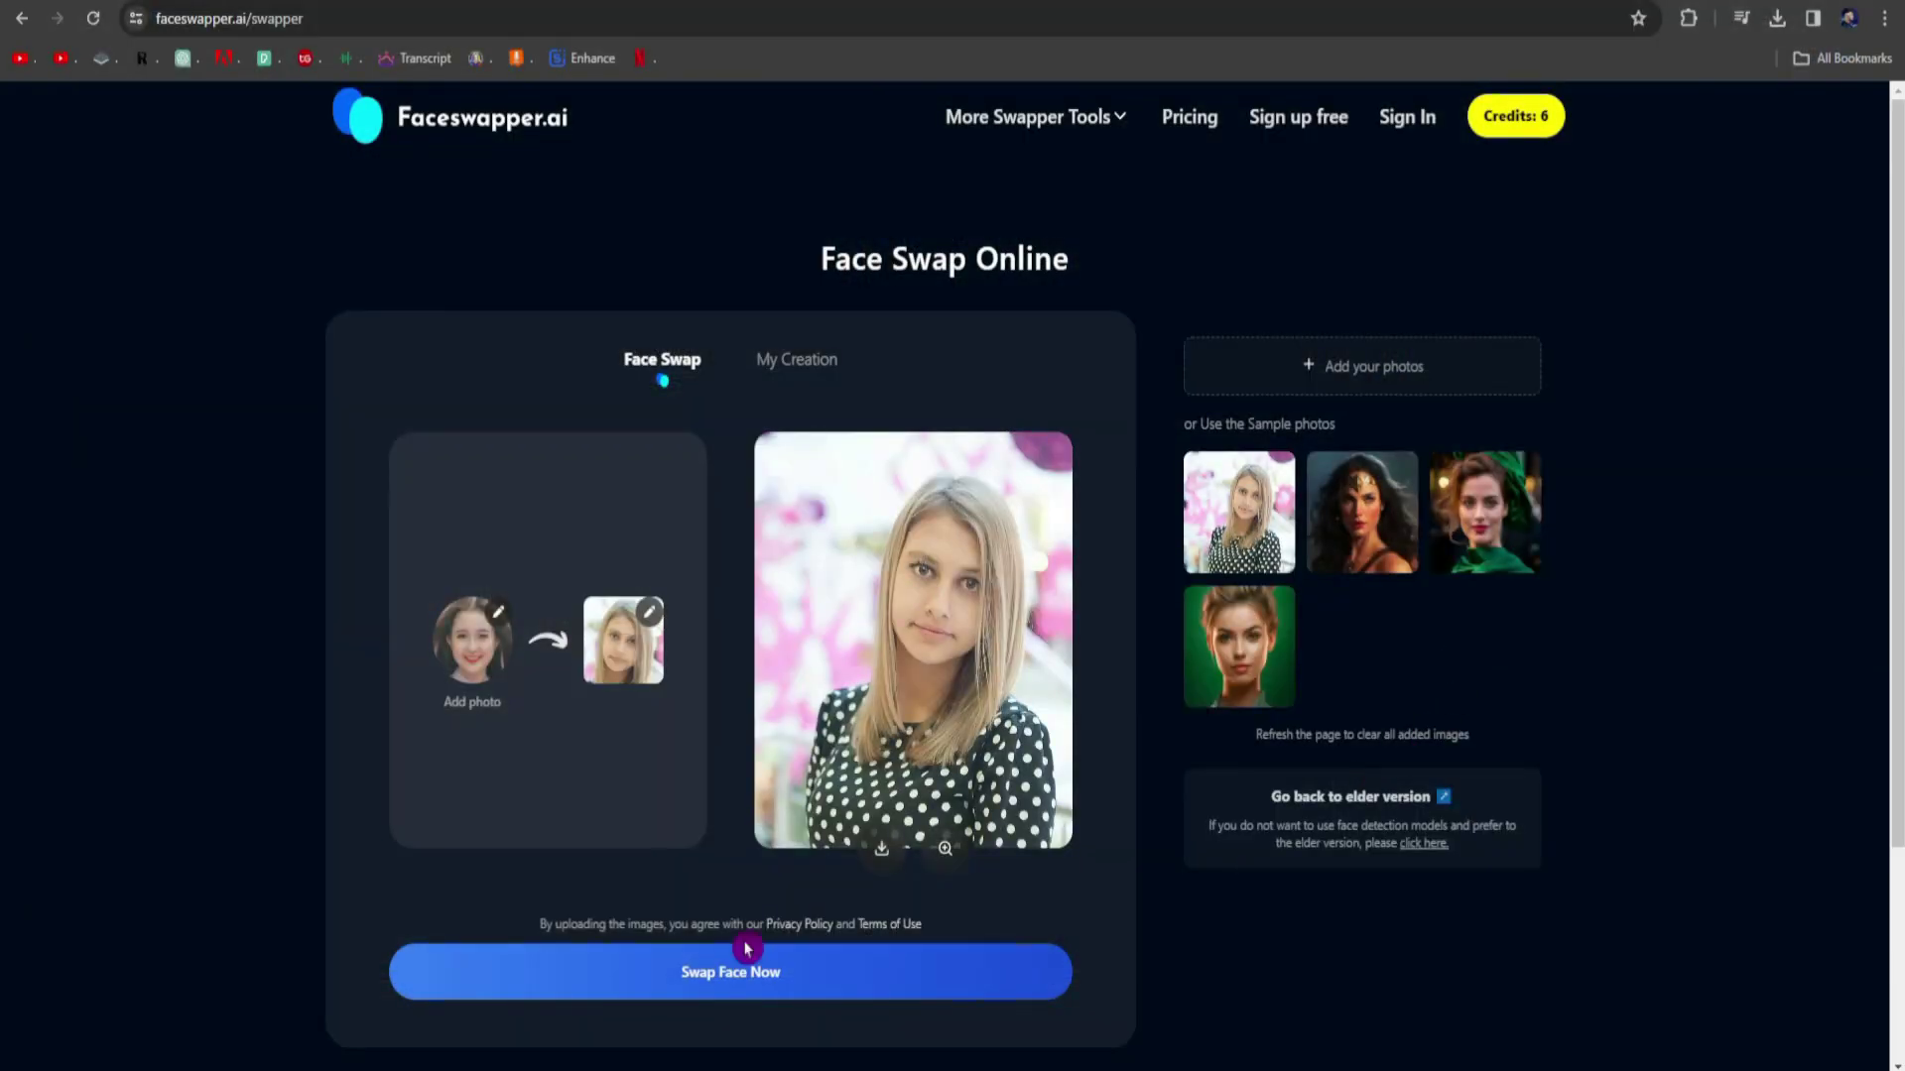
left_click(737, 977)
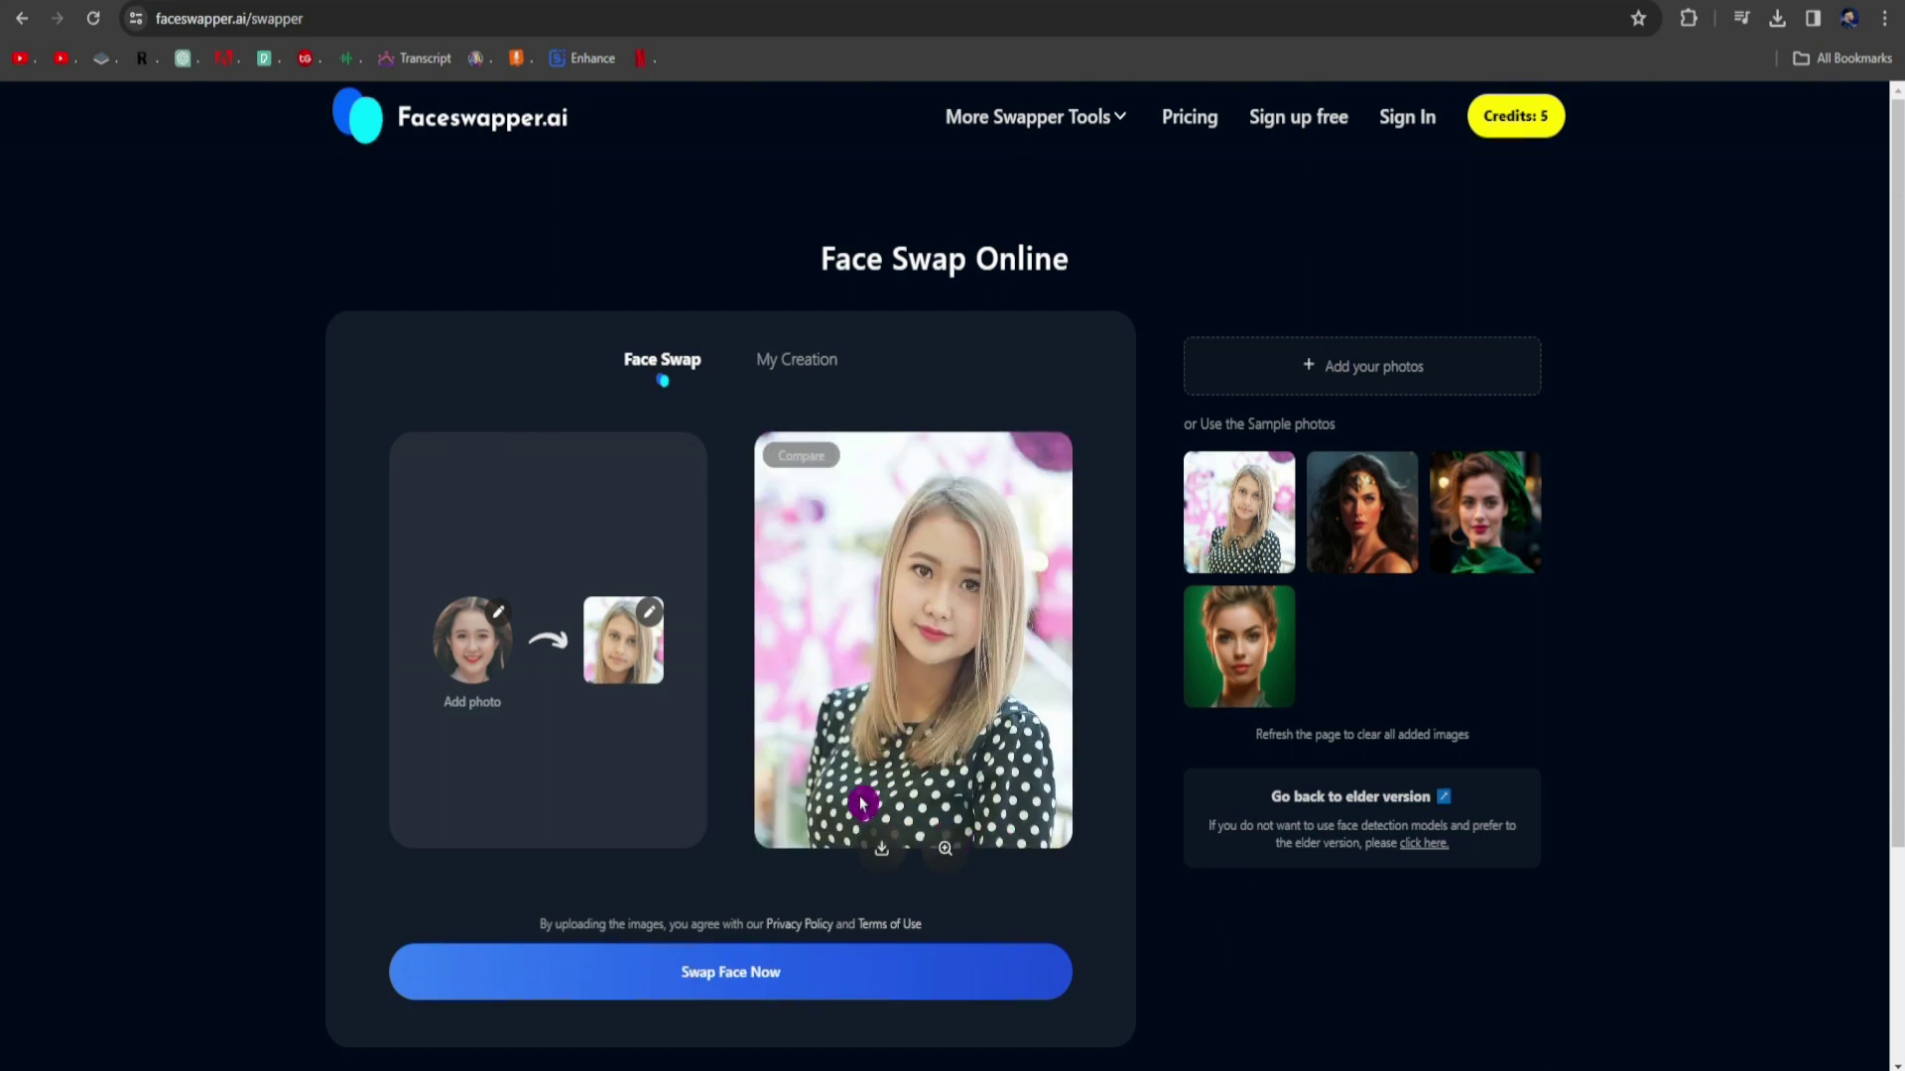
Enlarge the swapped result and toggle Compare three times against the original.
left_click(944, 851)
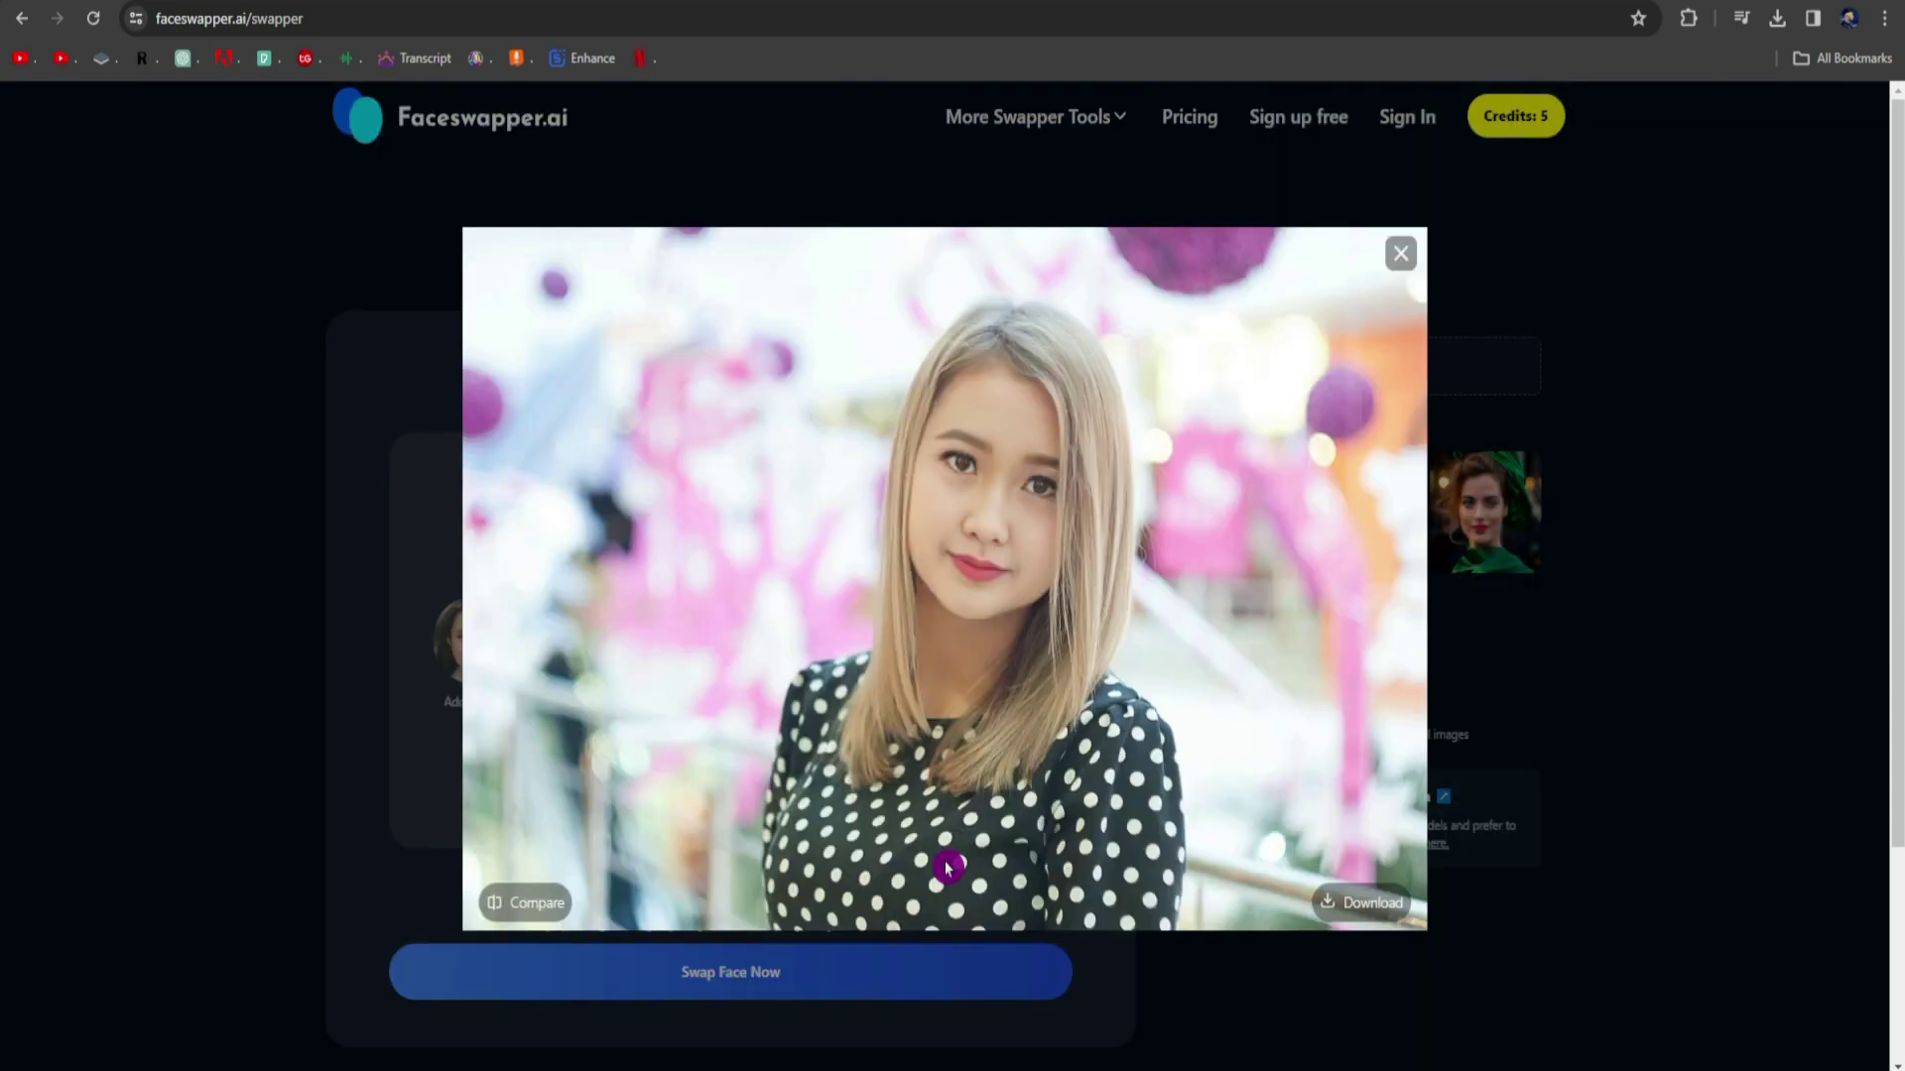
left_click(553, 912)
left_click(552, 912)
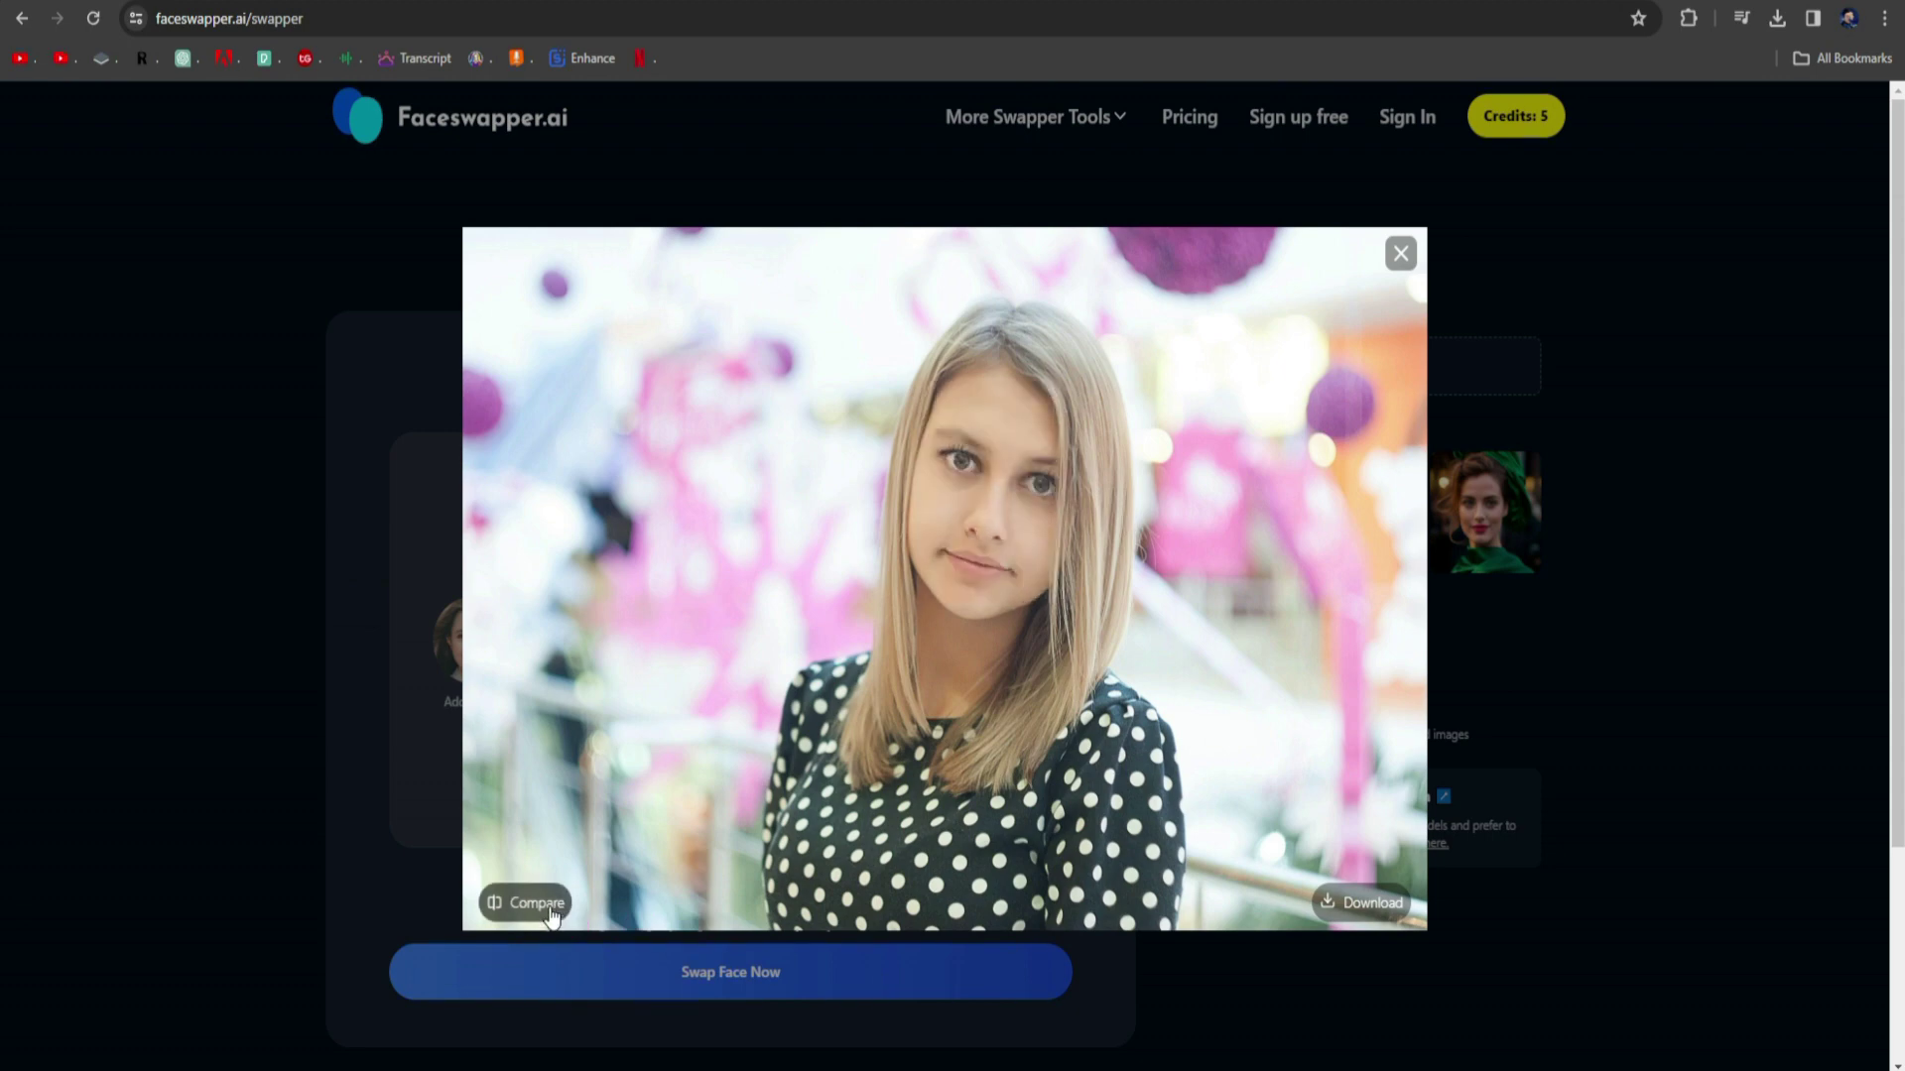
left_click(553, 912)
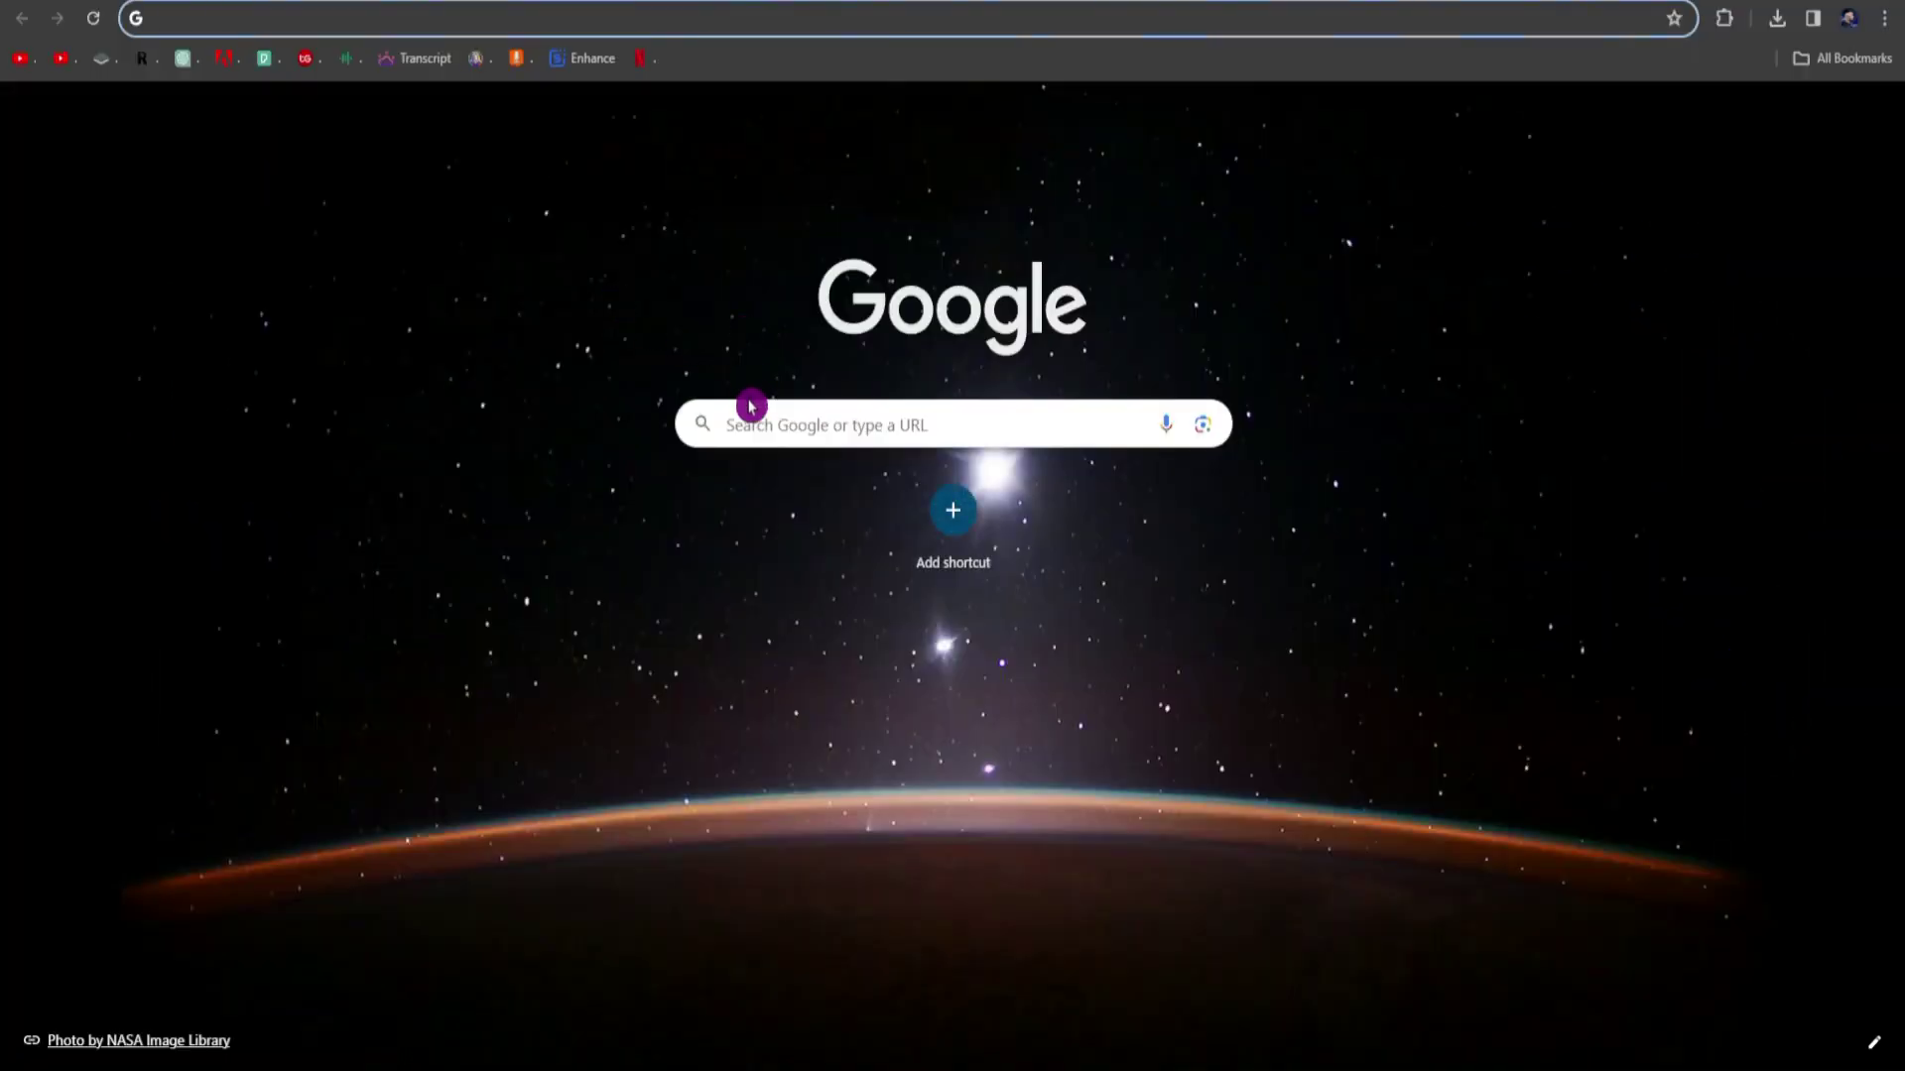
Search Google for 'remaker ai' and open the Face Swap Online Free result.
left_click(751, 406)
type("remaker ai")
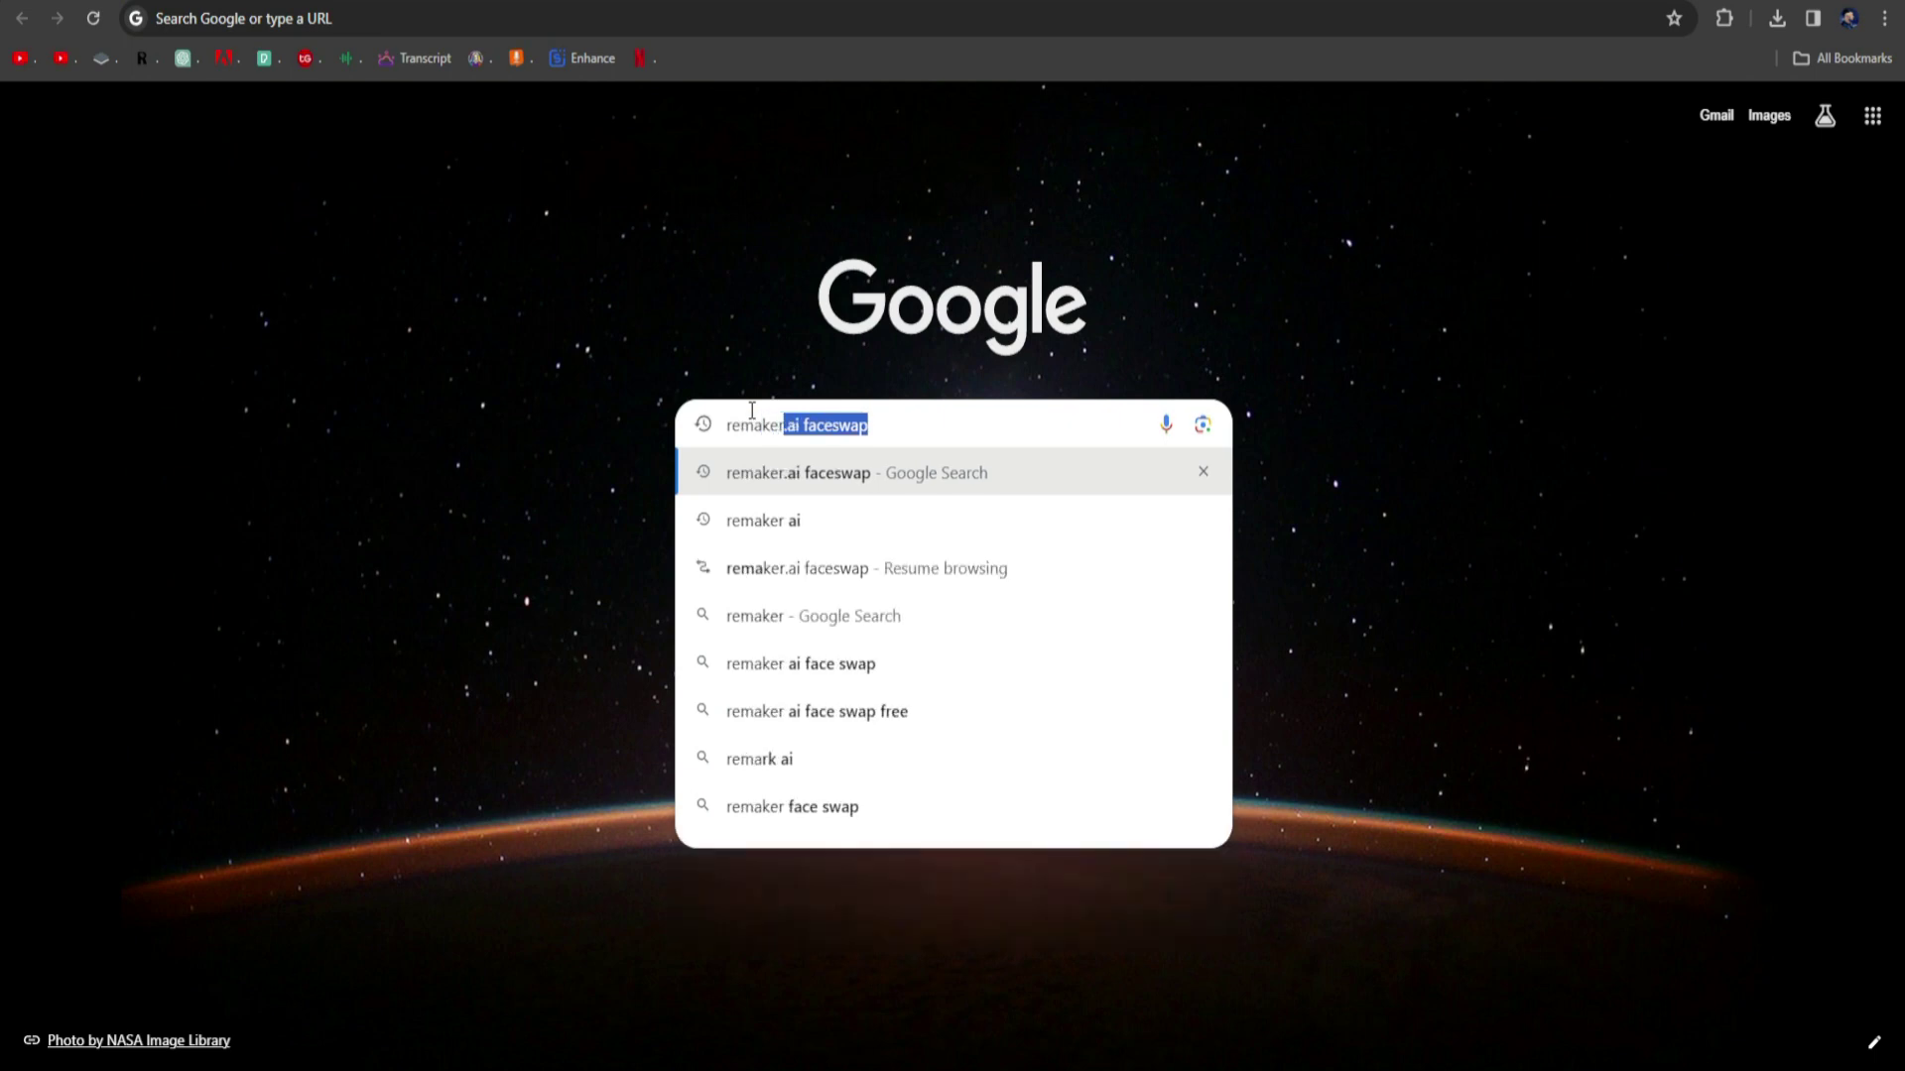
key("Return")
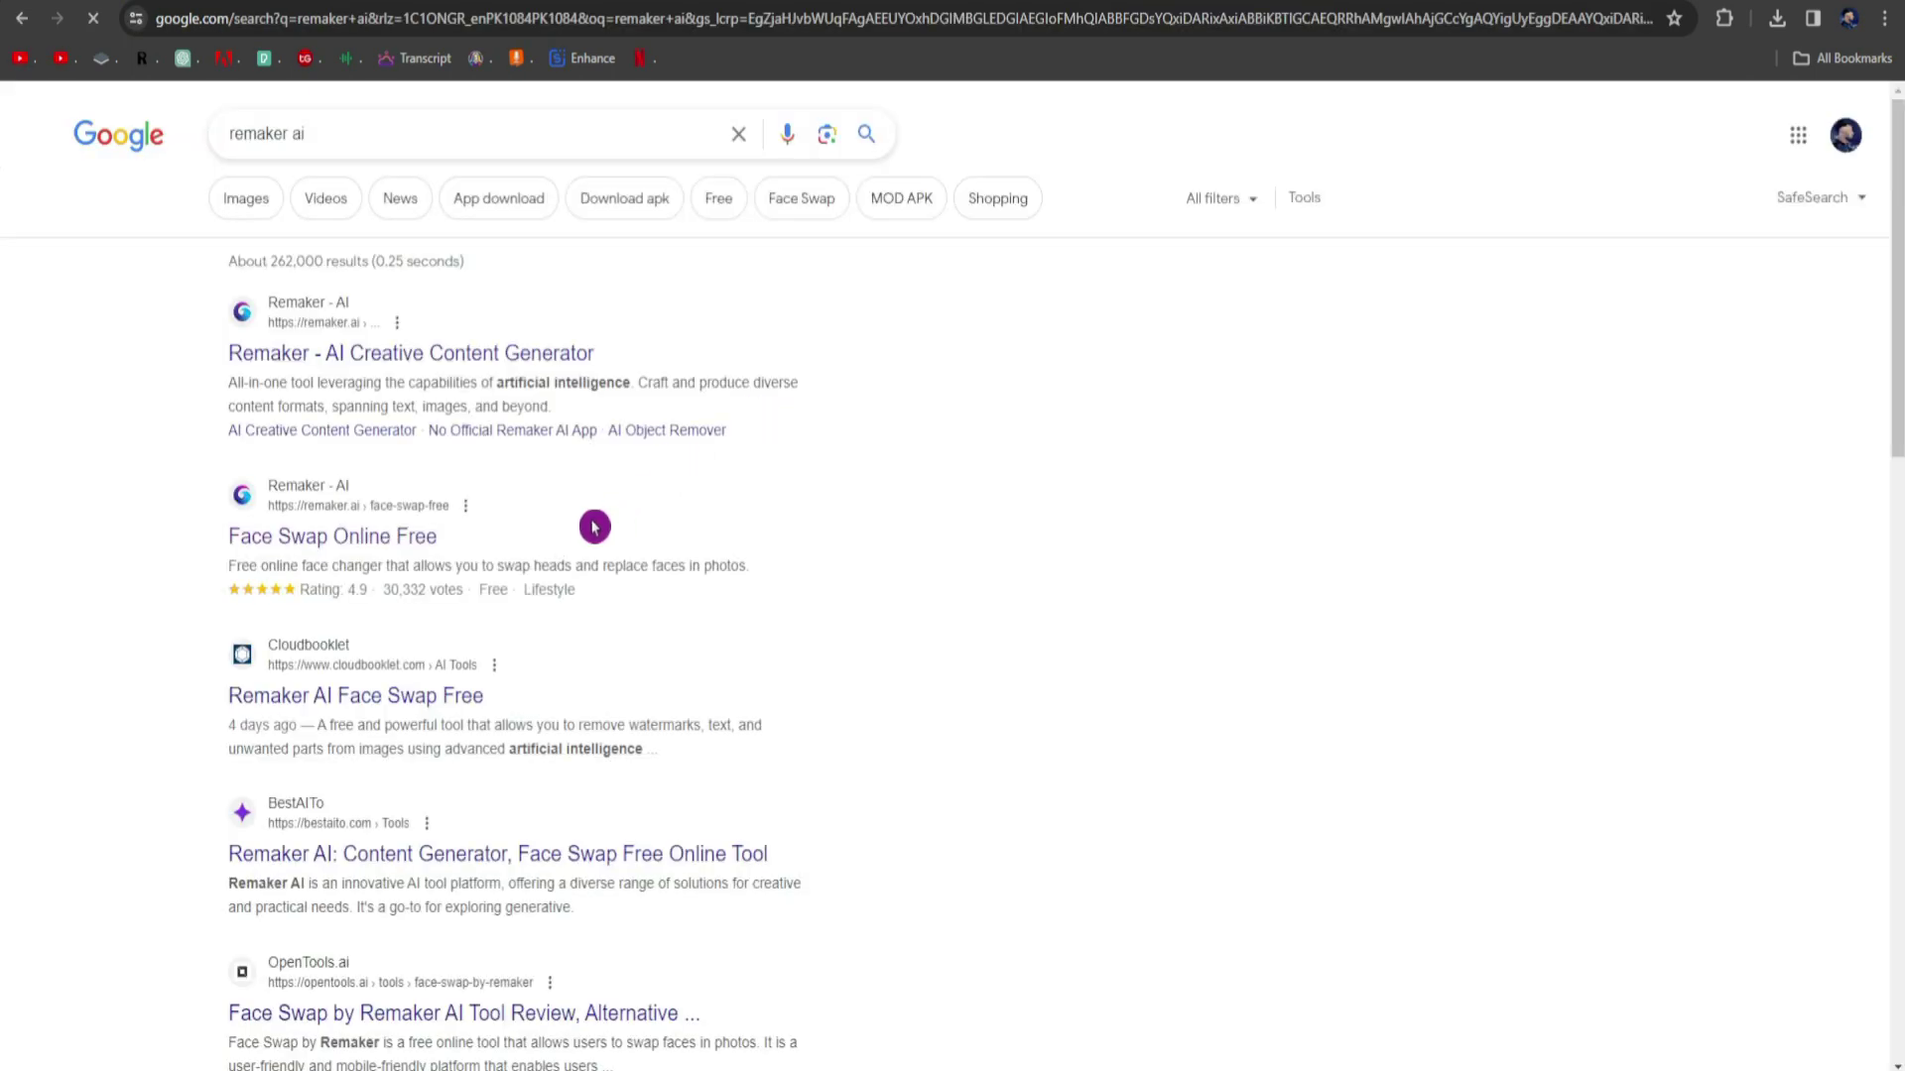
right_click(369, 539)
left_click(416, 556)
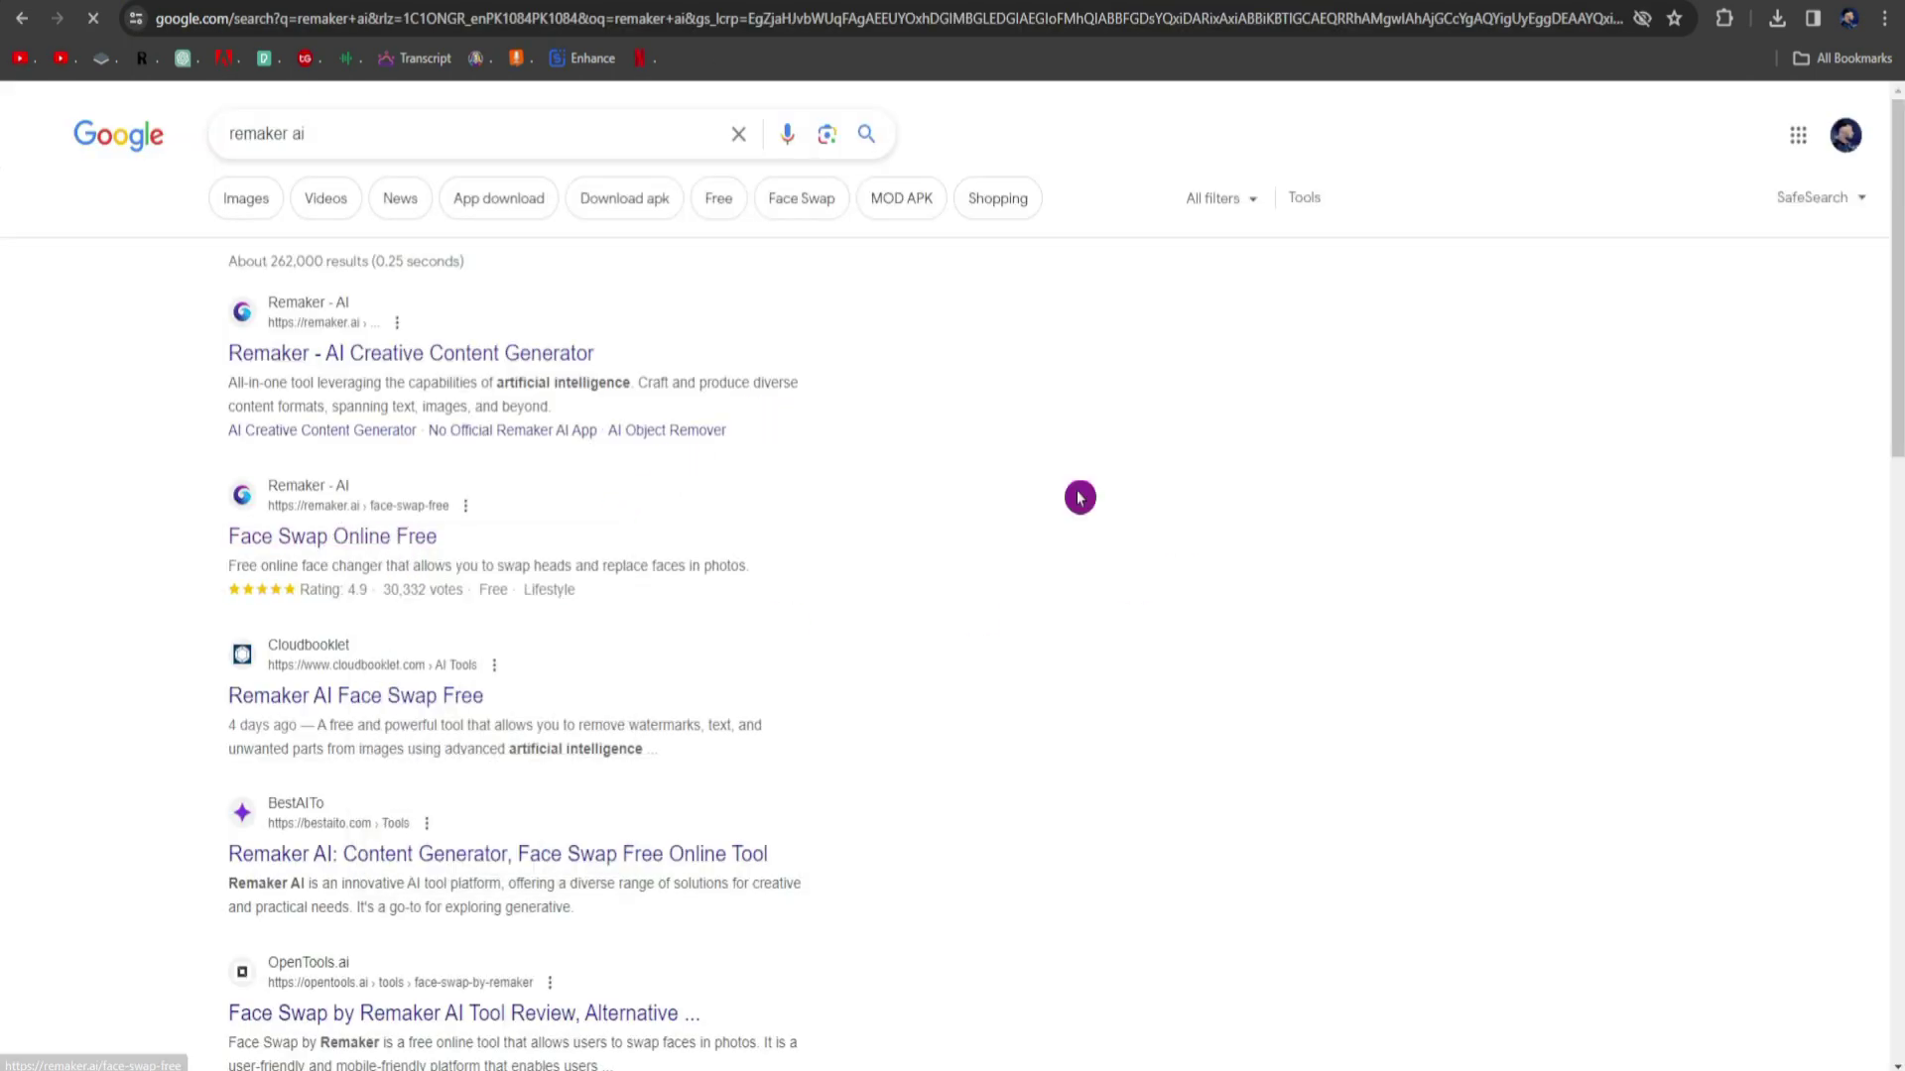
left_click(660, 2)
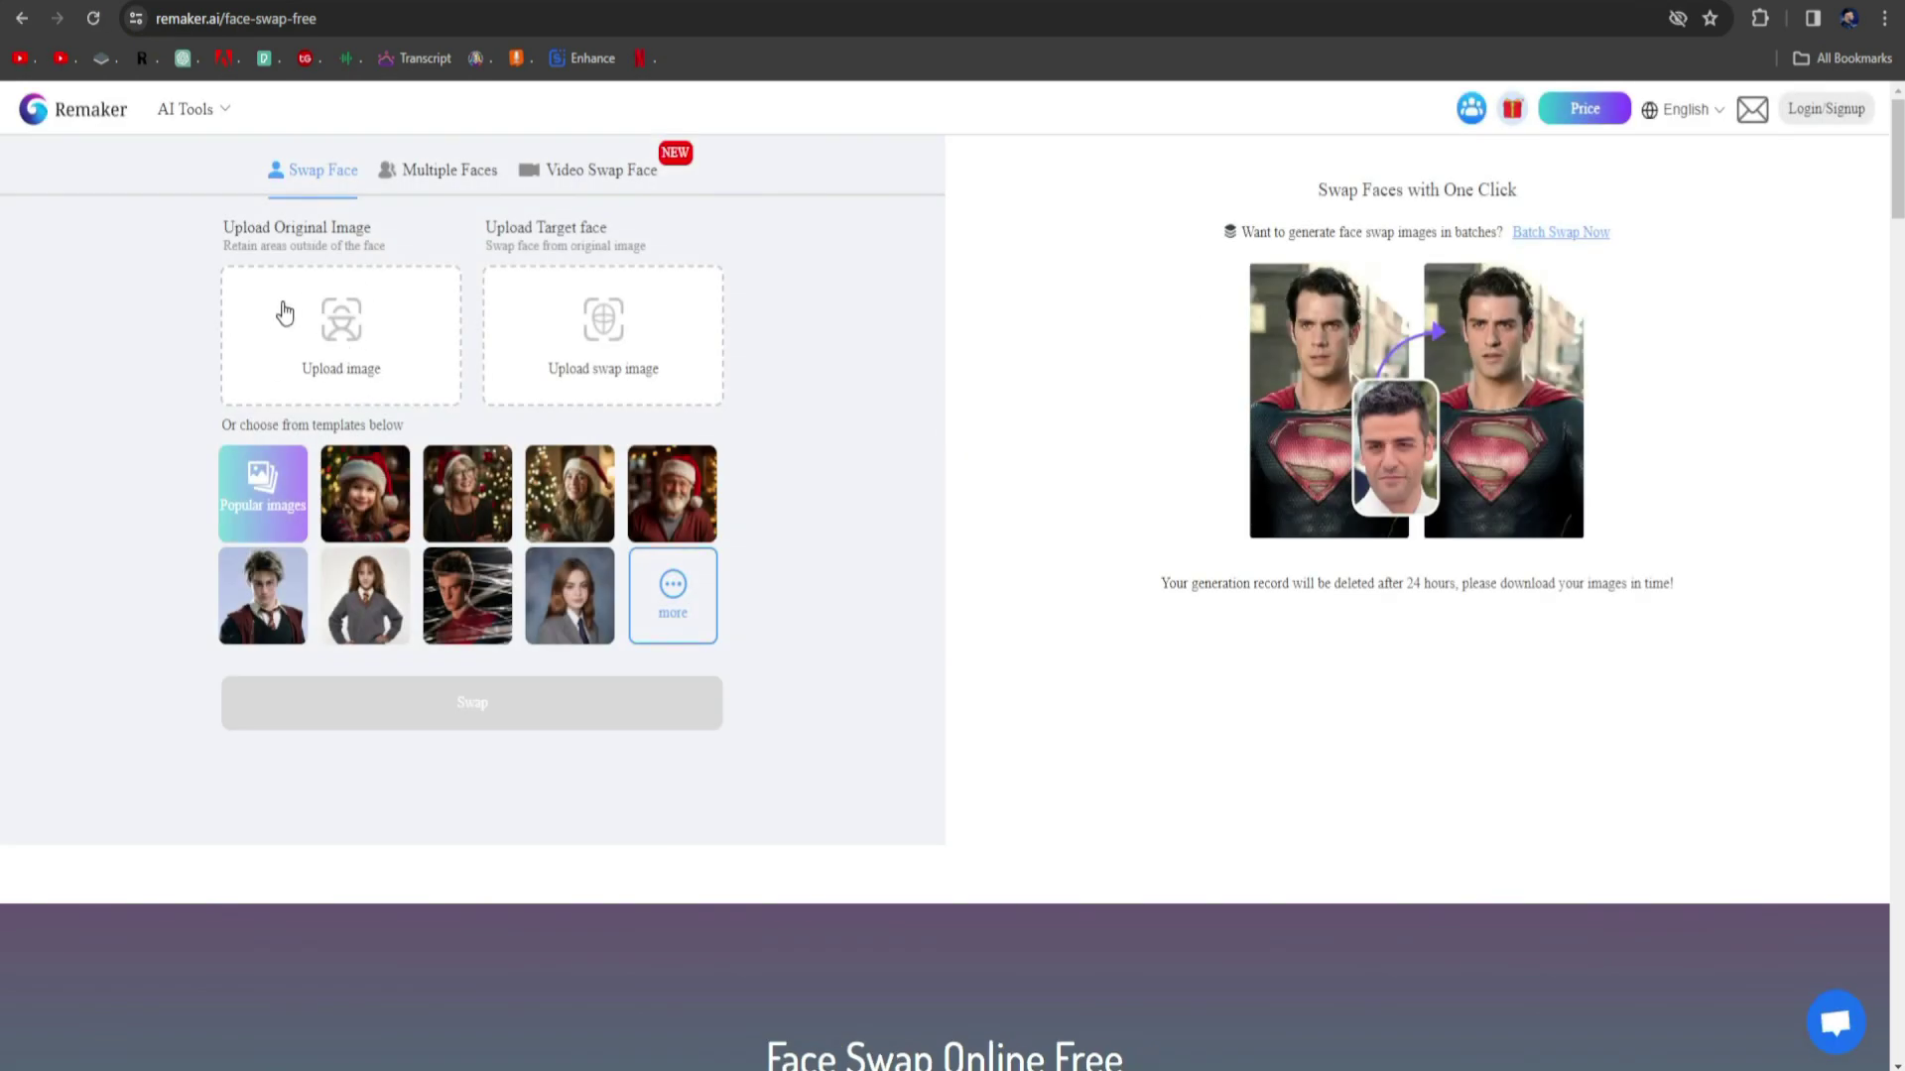
Upload pexels-min-an-1066137 as the original image and pexels-pixabay-264614 as the target face.
left_click(446, 402)
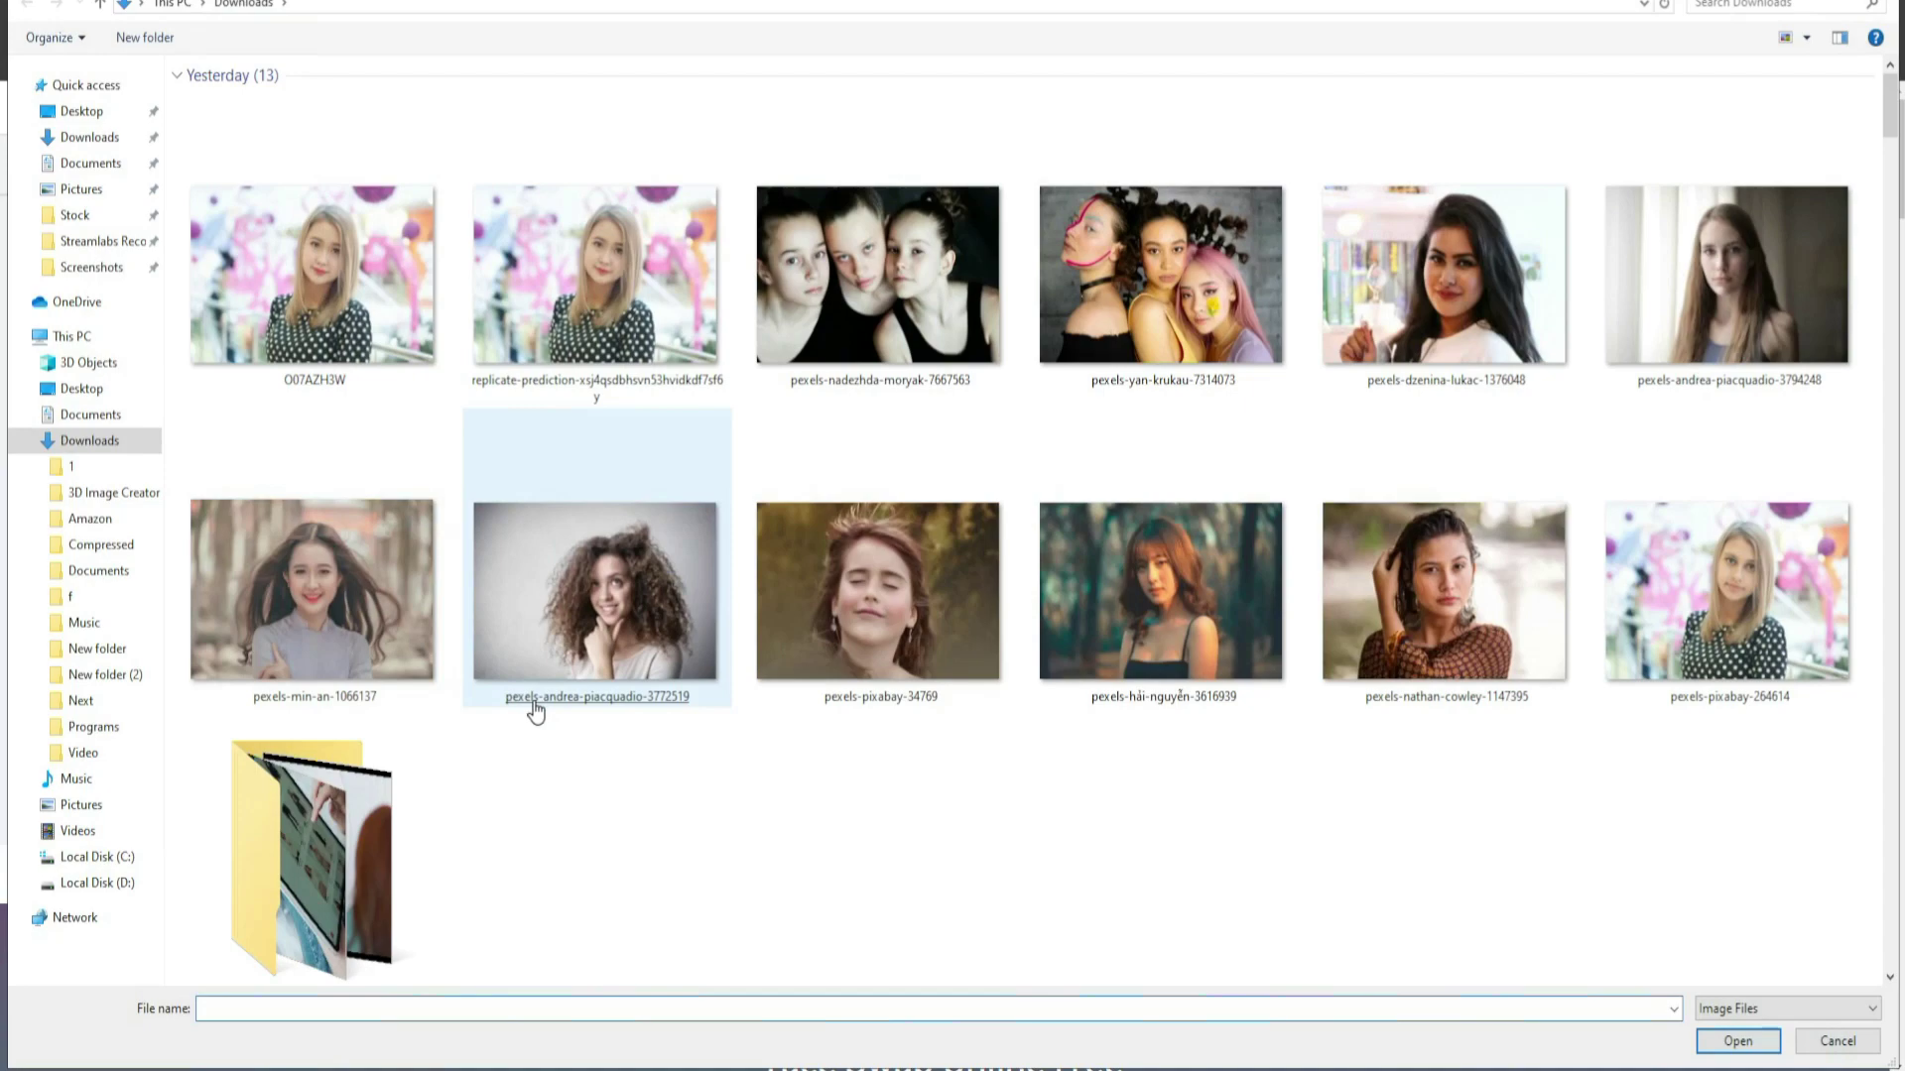
double_click(335, 620)
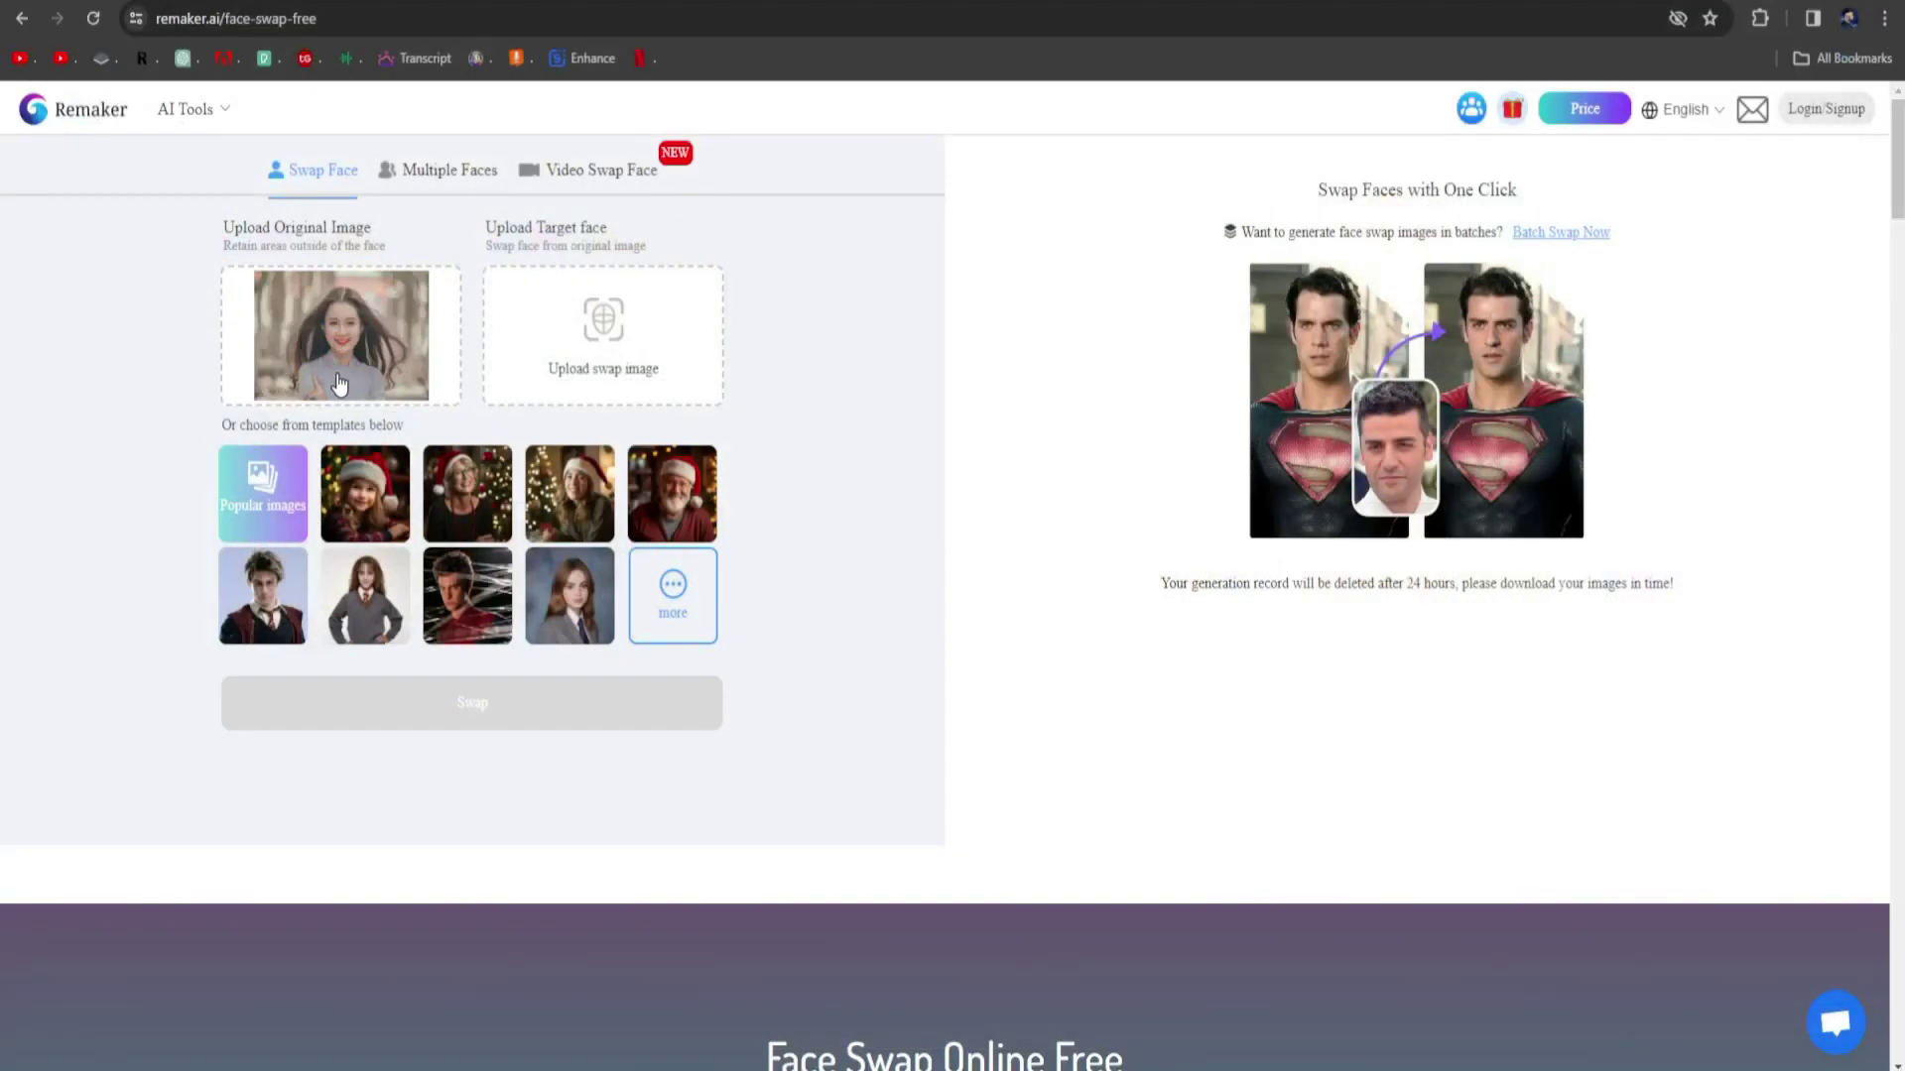
left_click(615, 369)
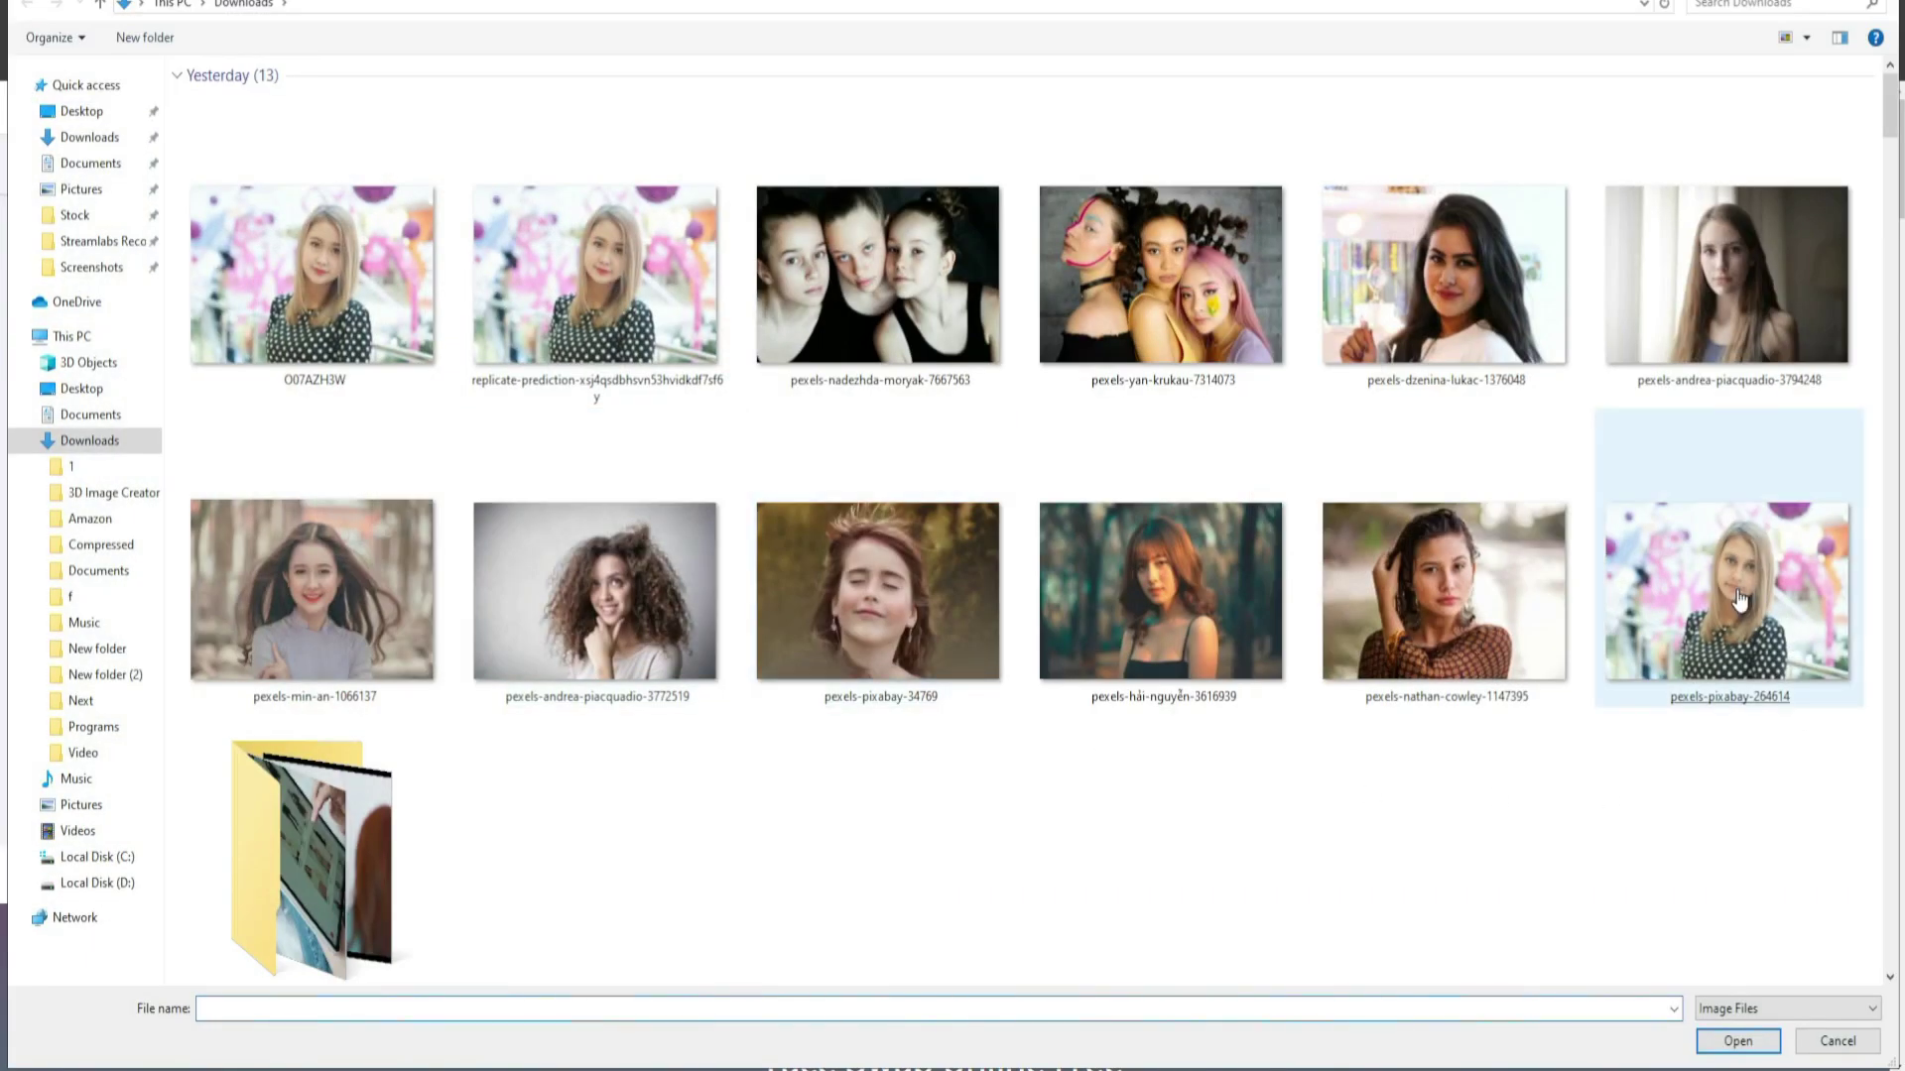
double_click(1738, 598)
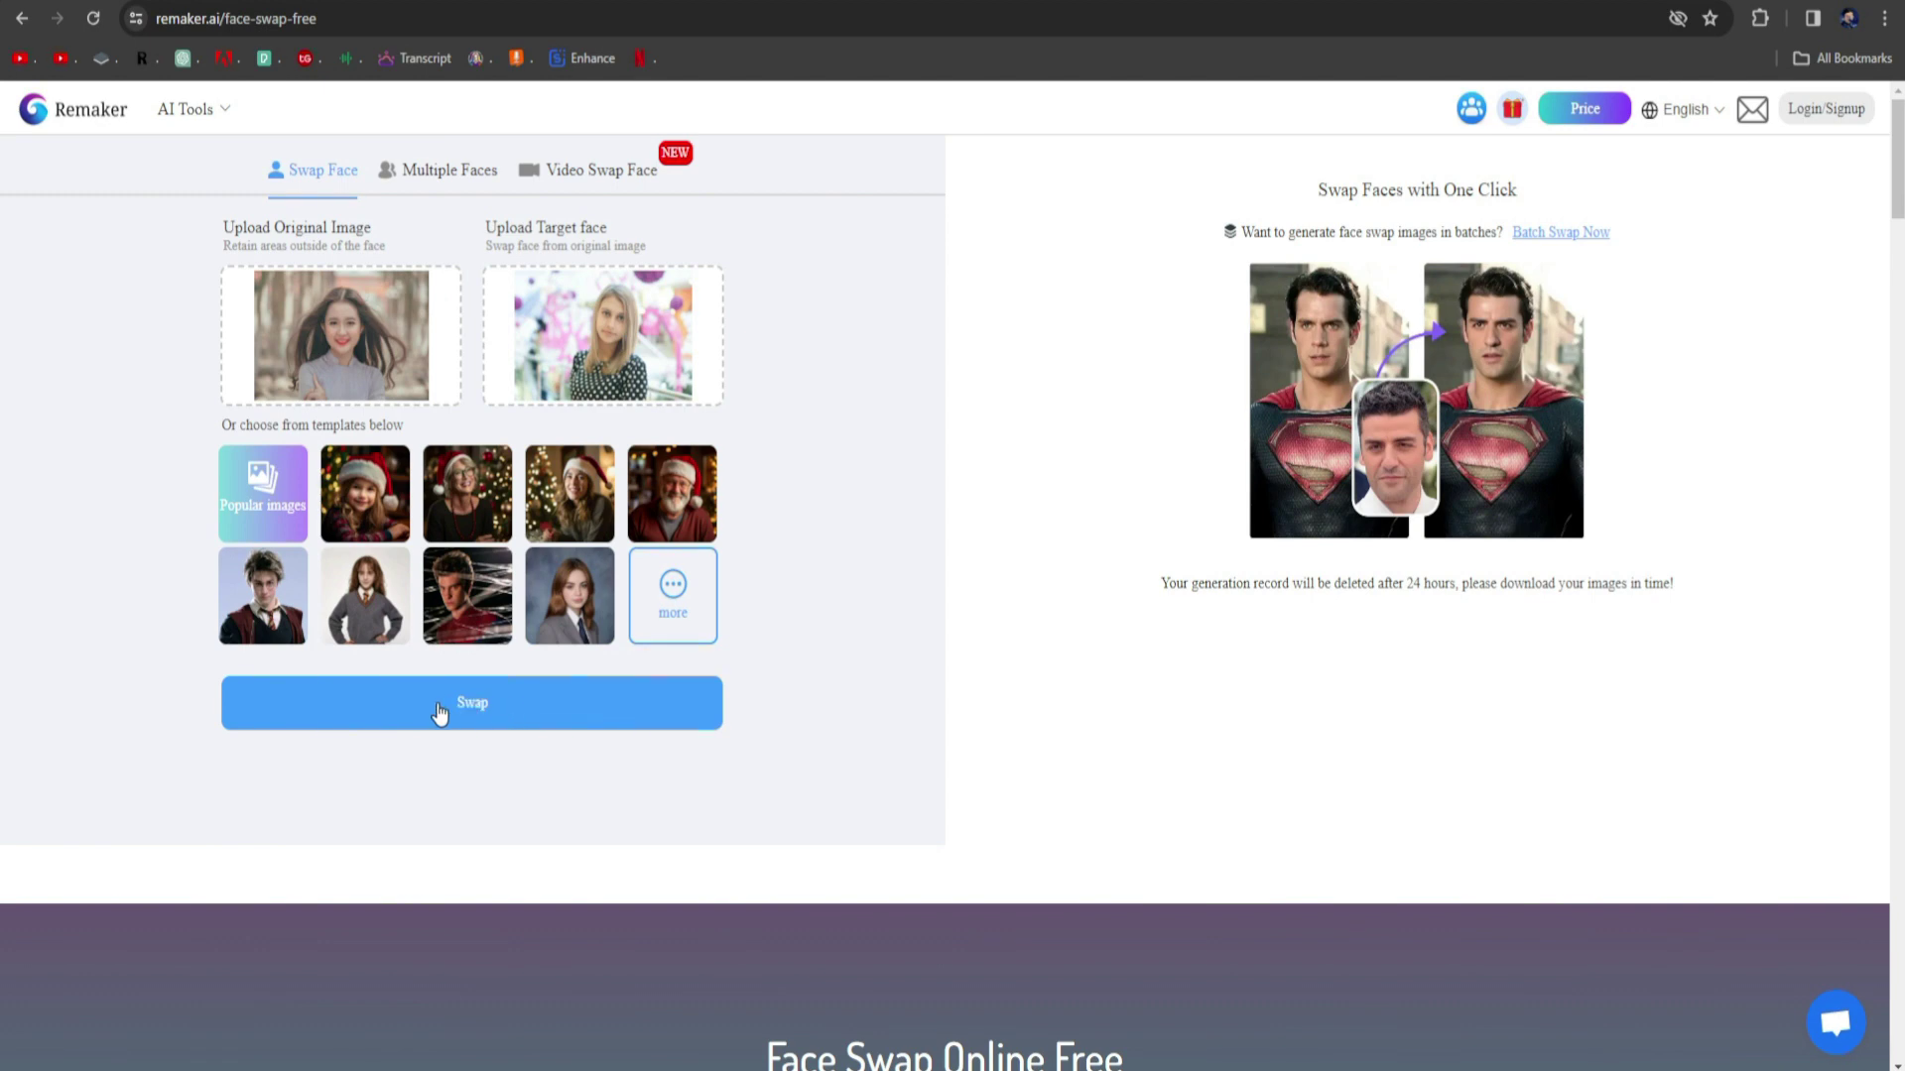
Start the swap and, when prompted, sign in to Remaker with a Google account.
left_click(439, 712)
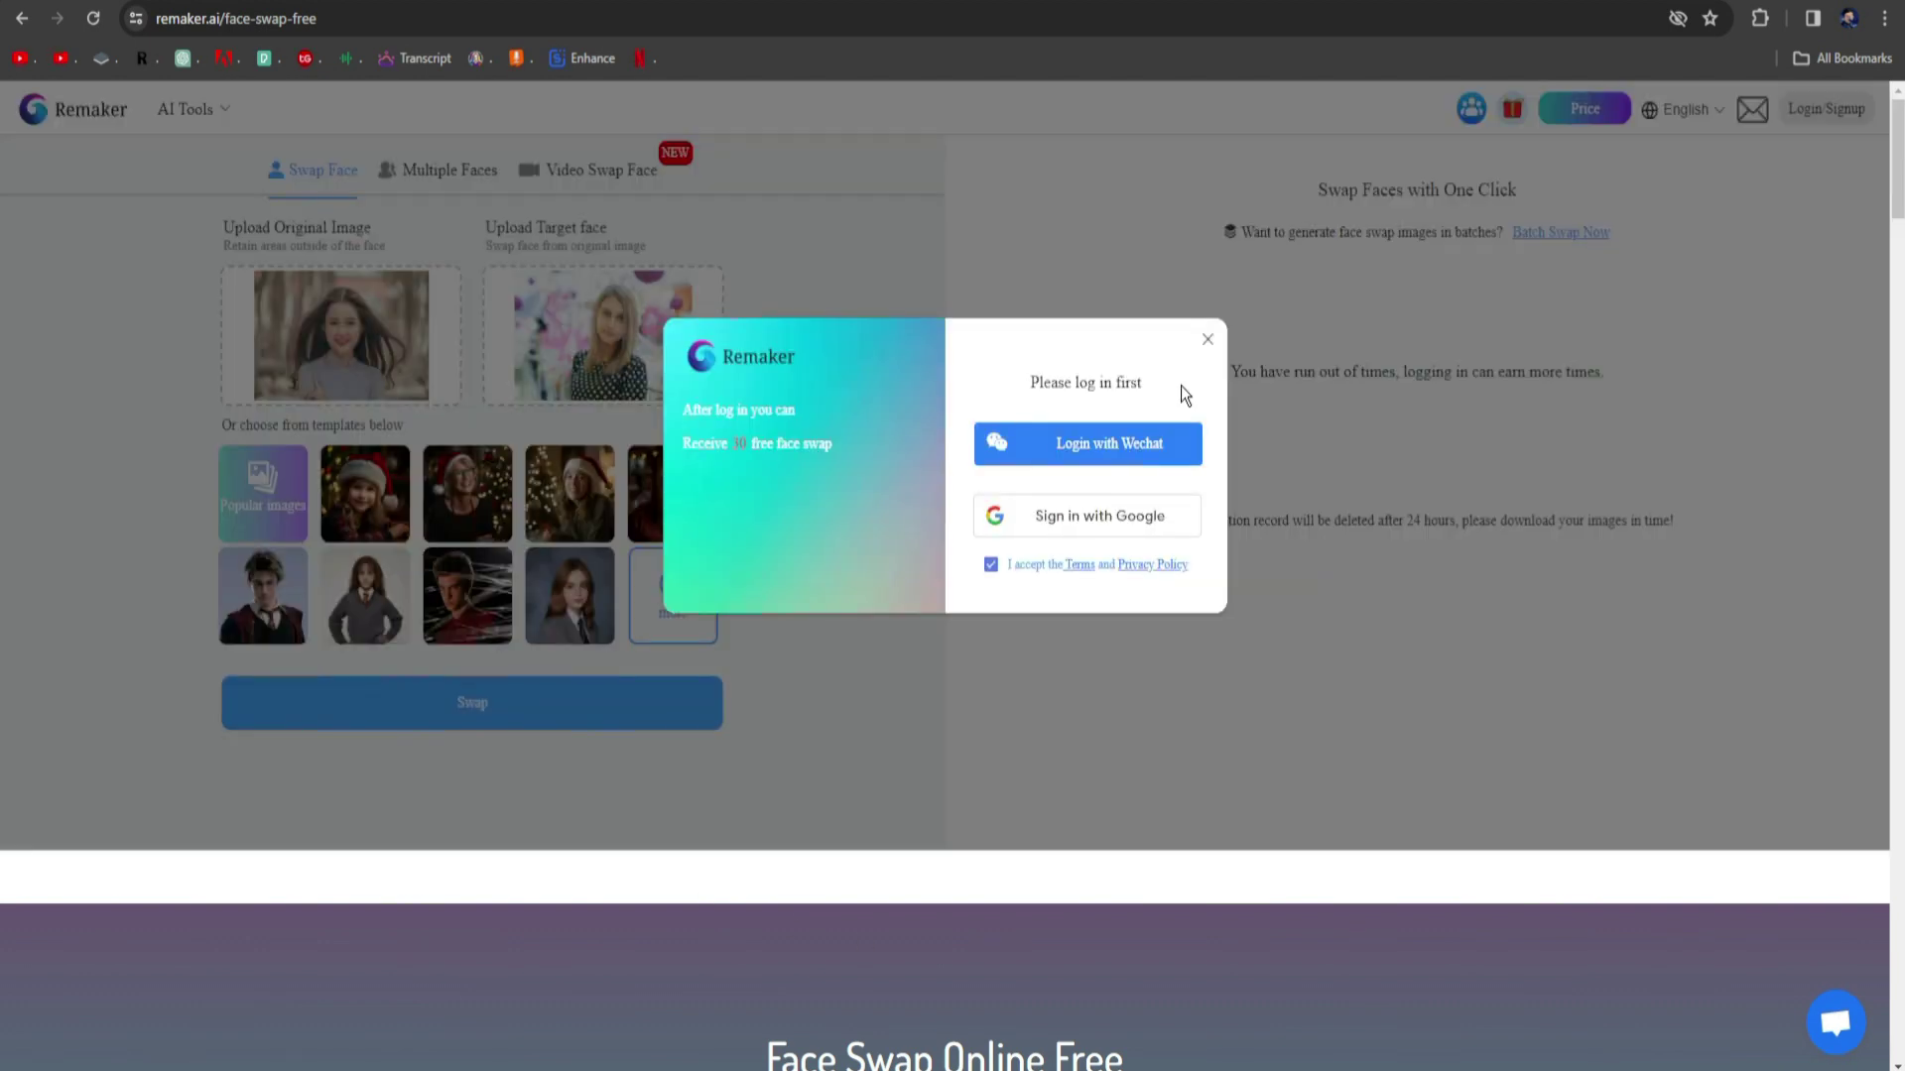
left_click(1092, 529)
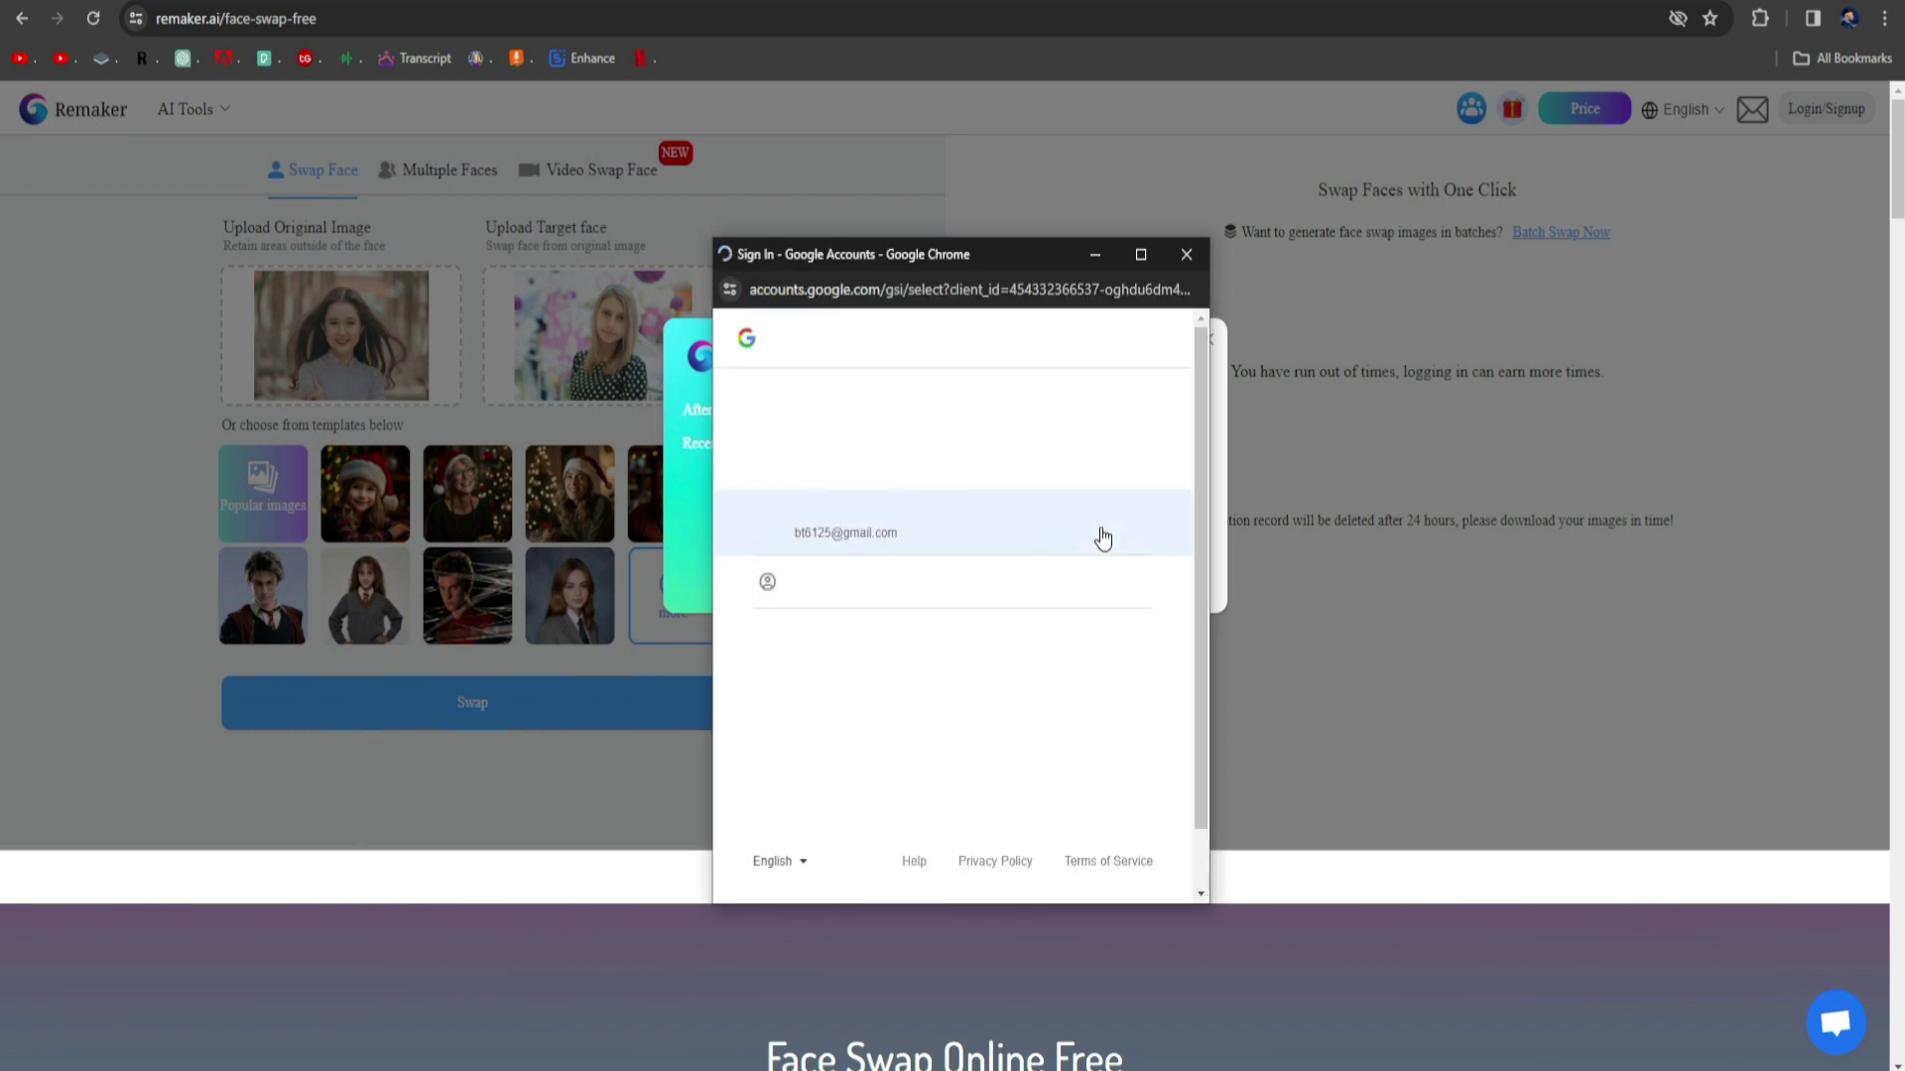
left_click(1101, 551)
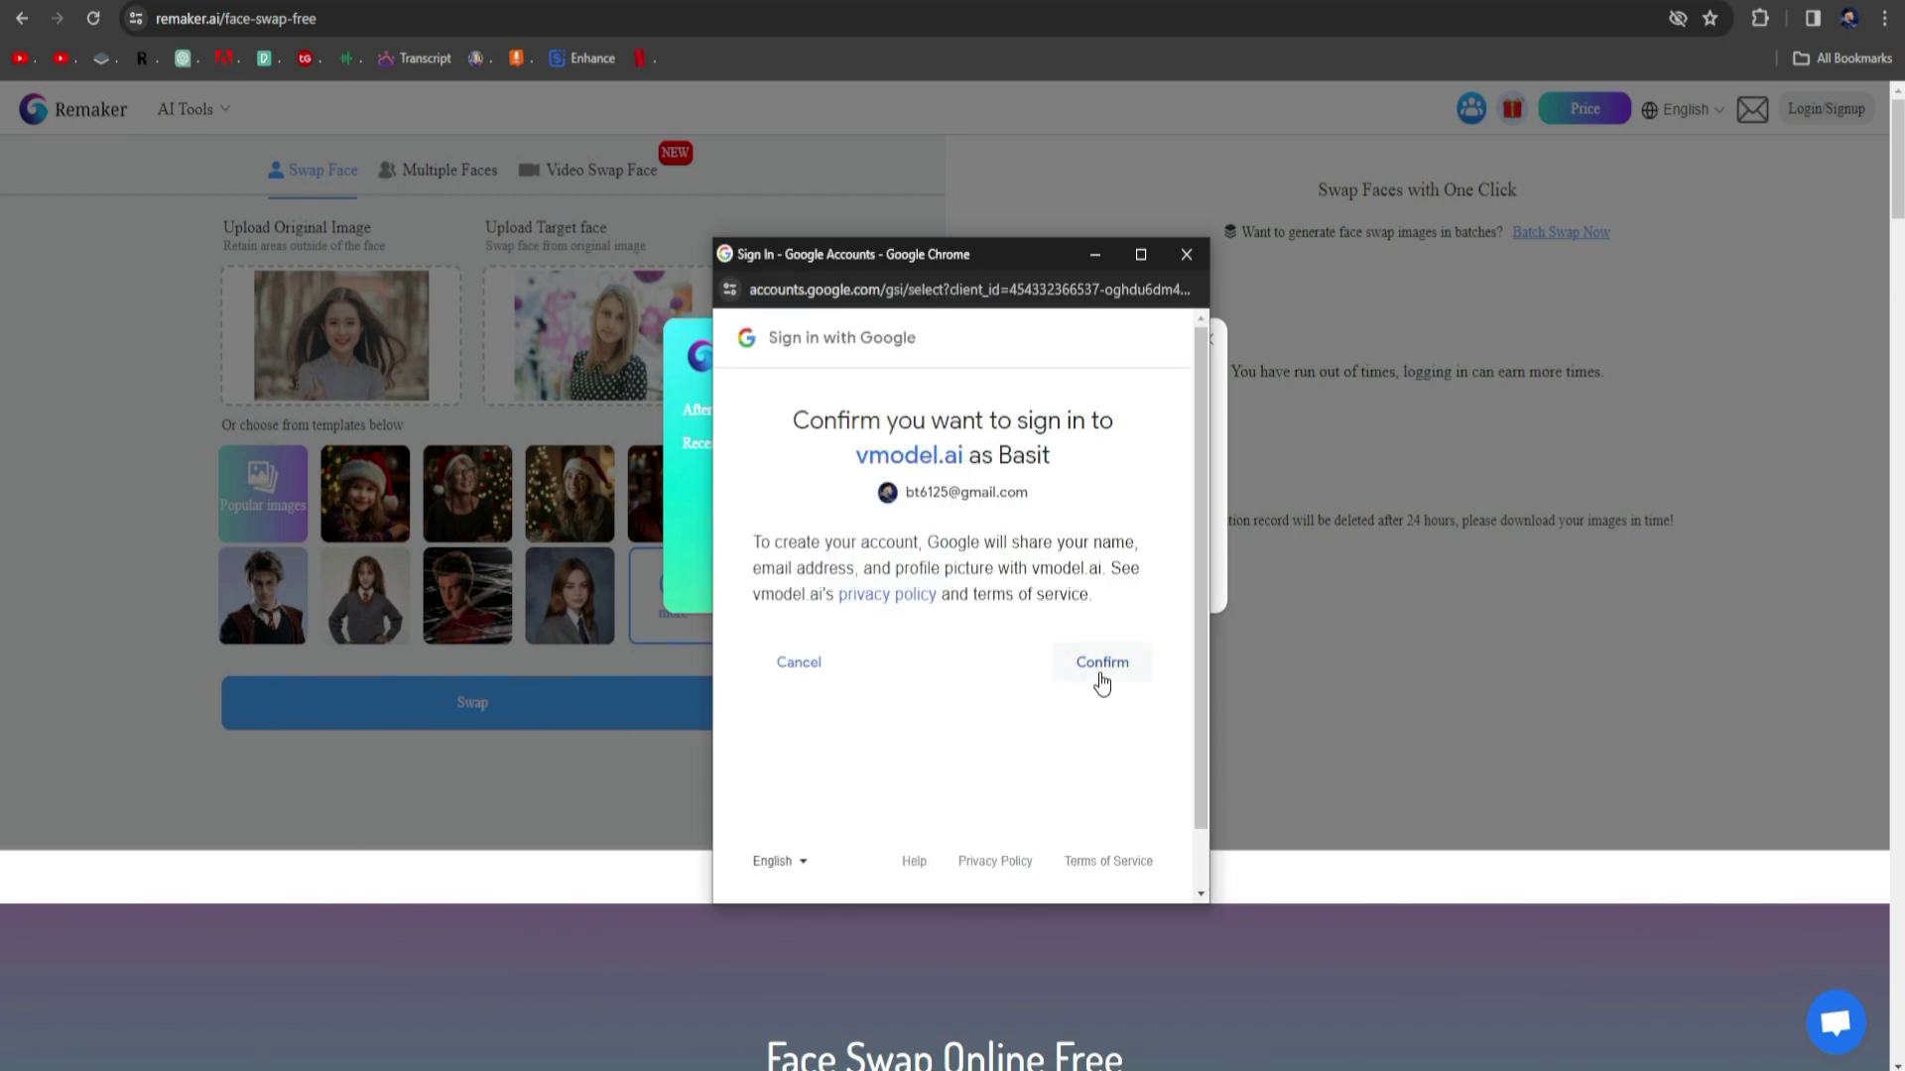
left_click(1103, 673)
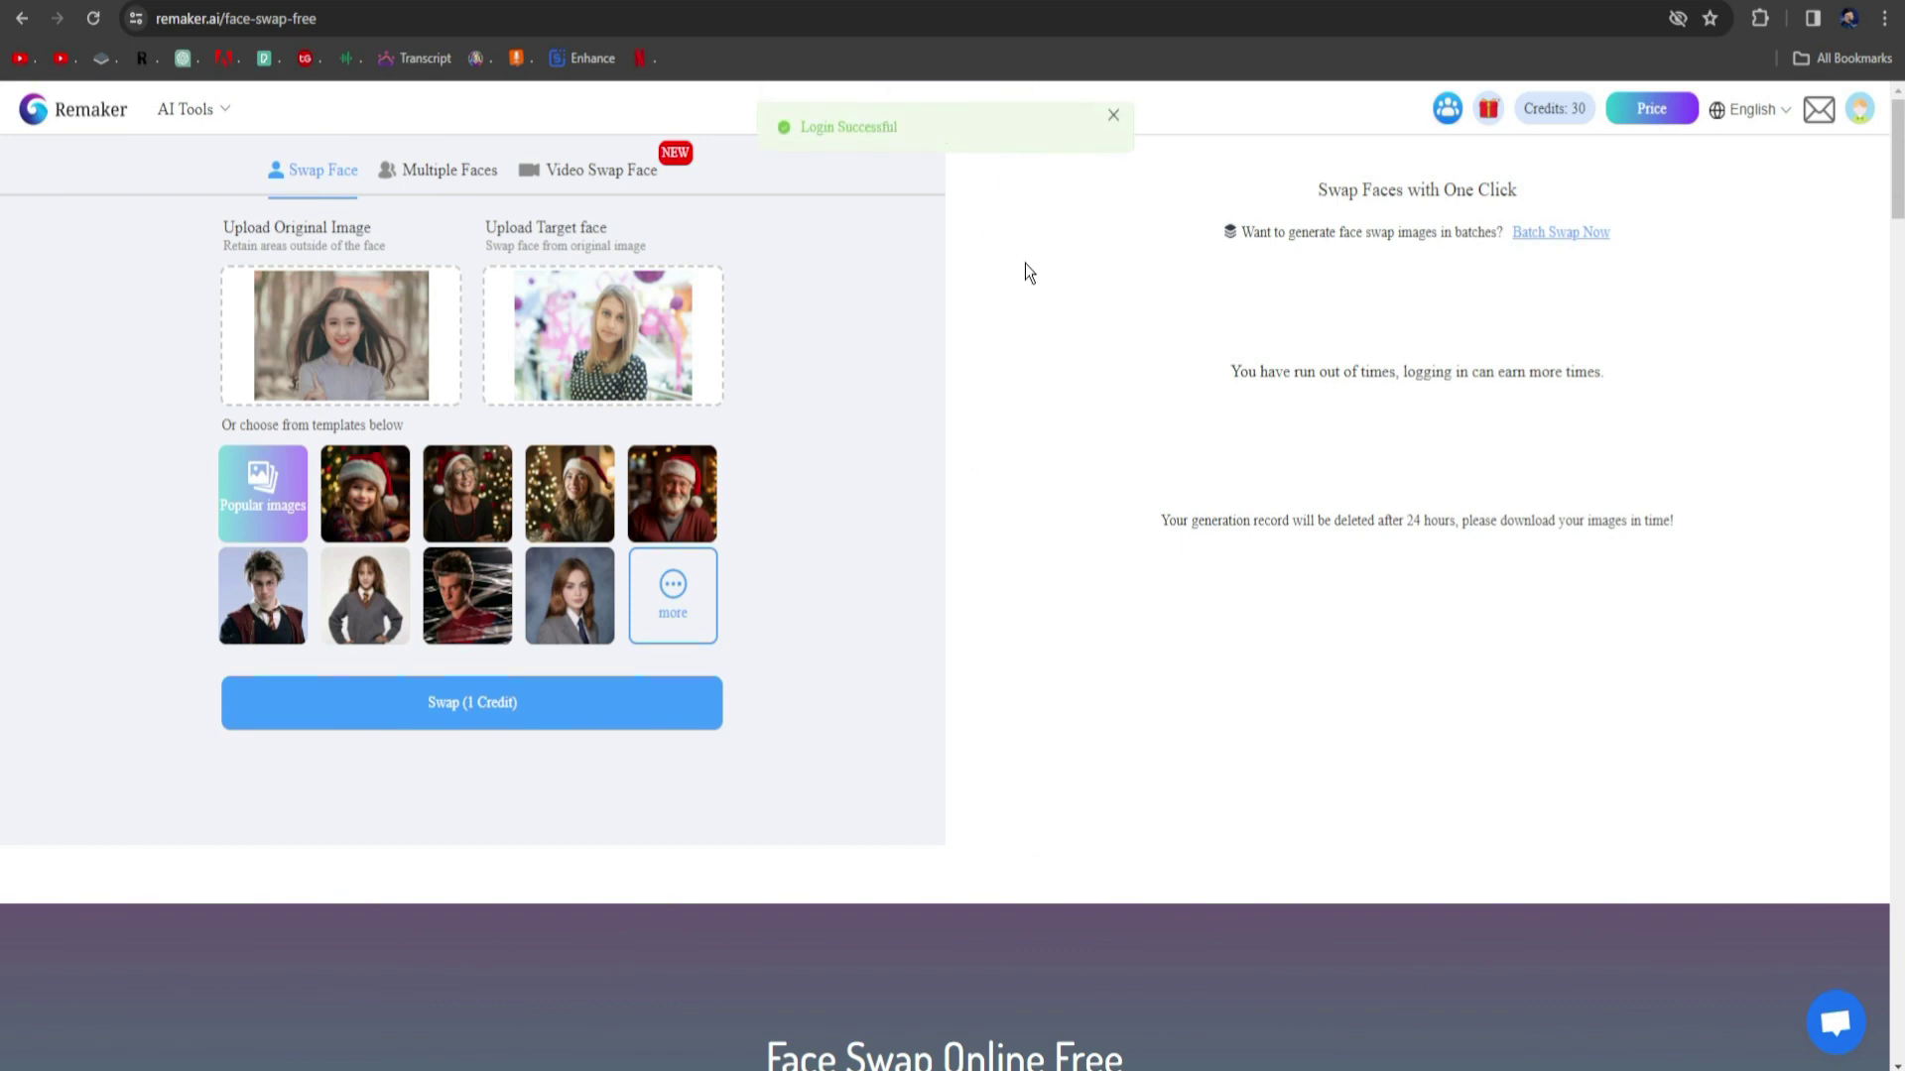
Run the single-face swap for 1 credit, then preview the result full-size and close it.
left_click(457, 718)
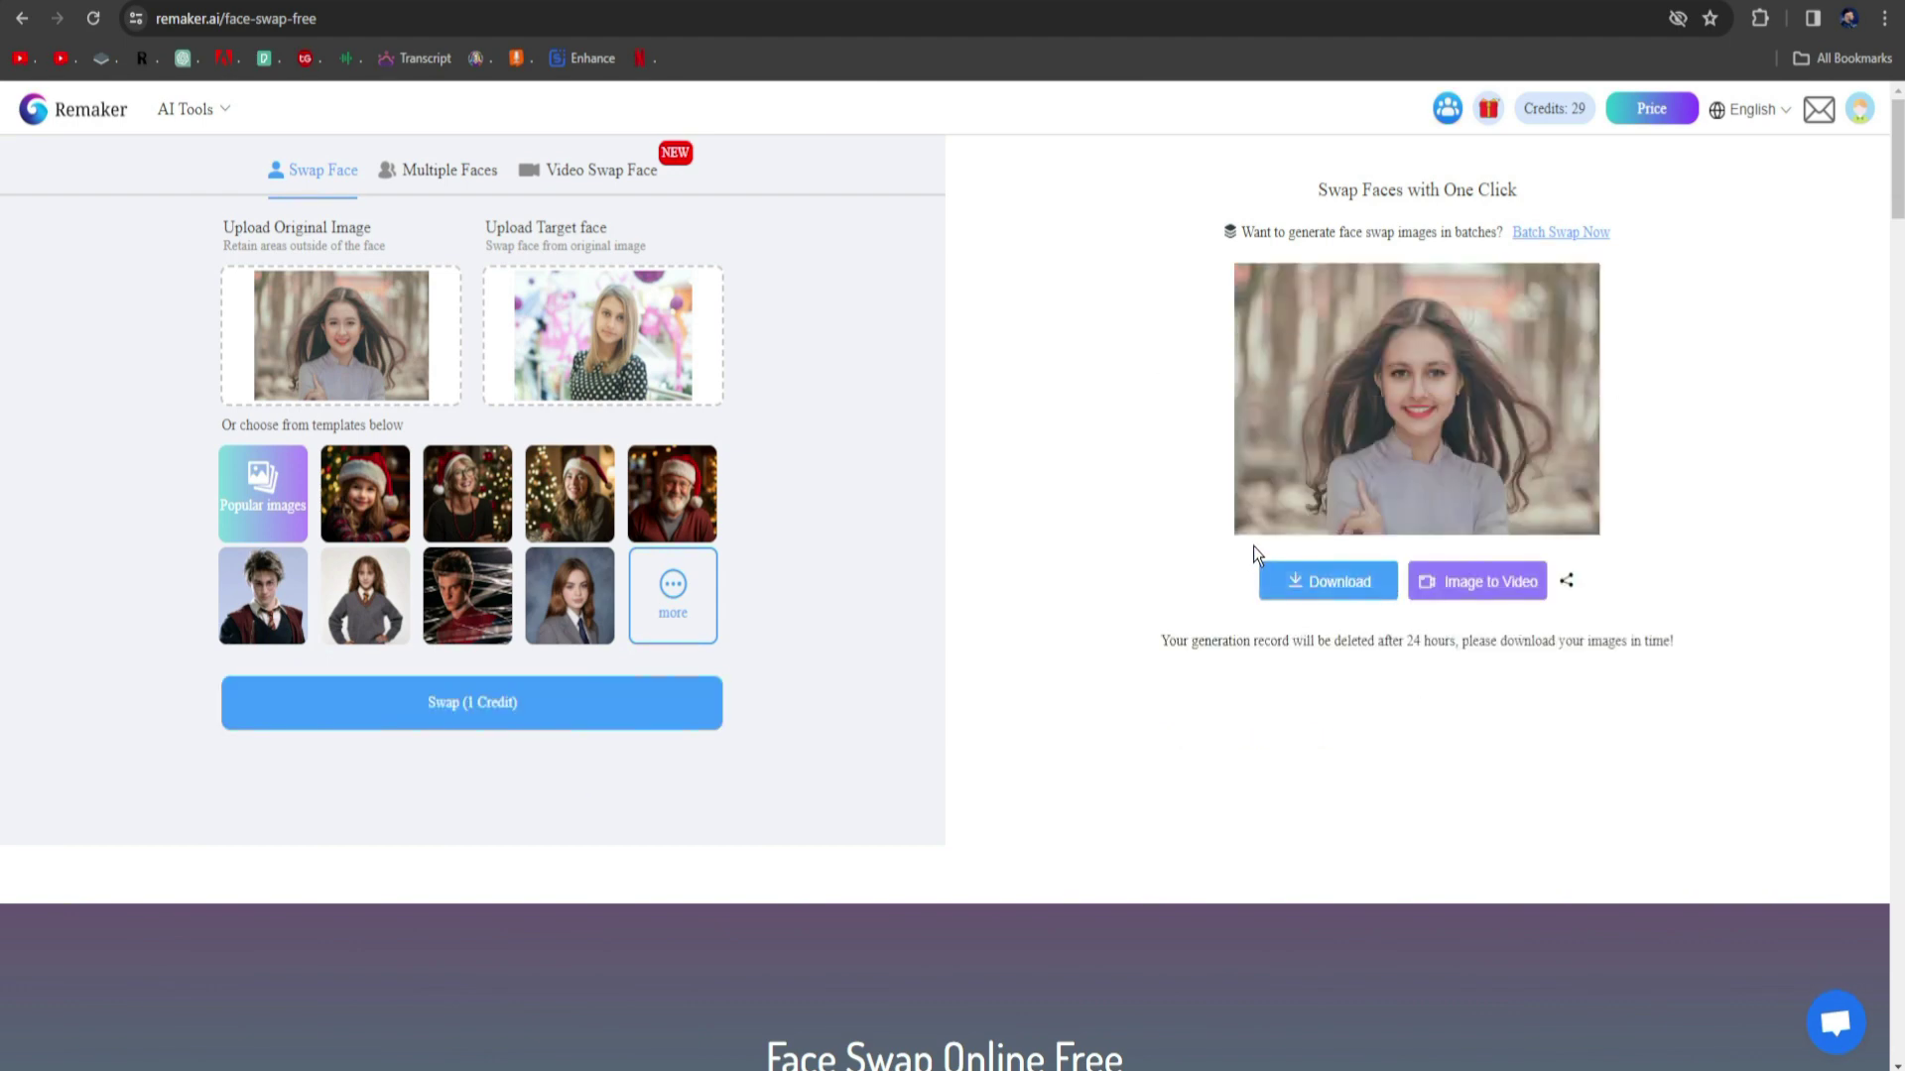
left_click(1415, 420)
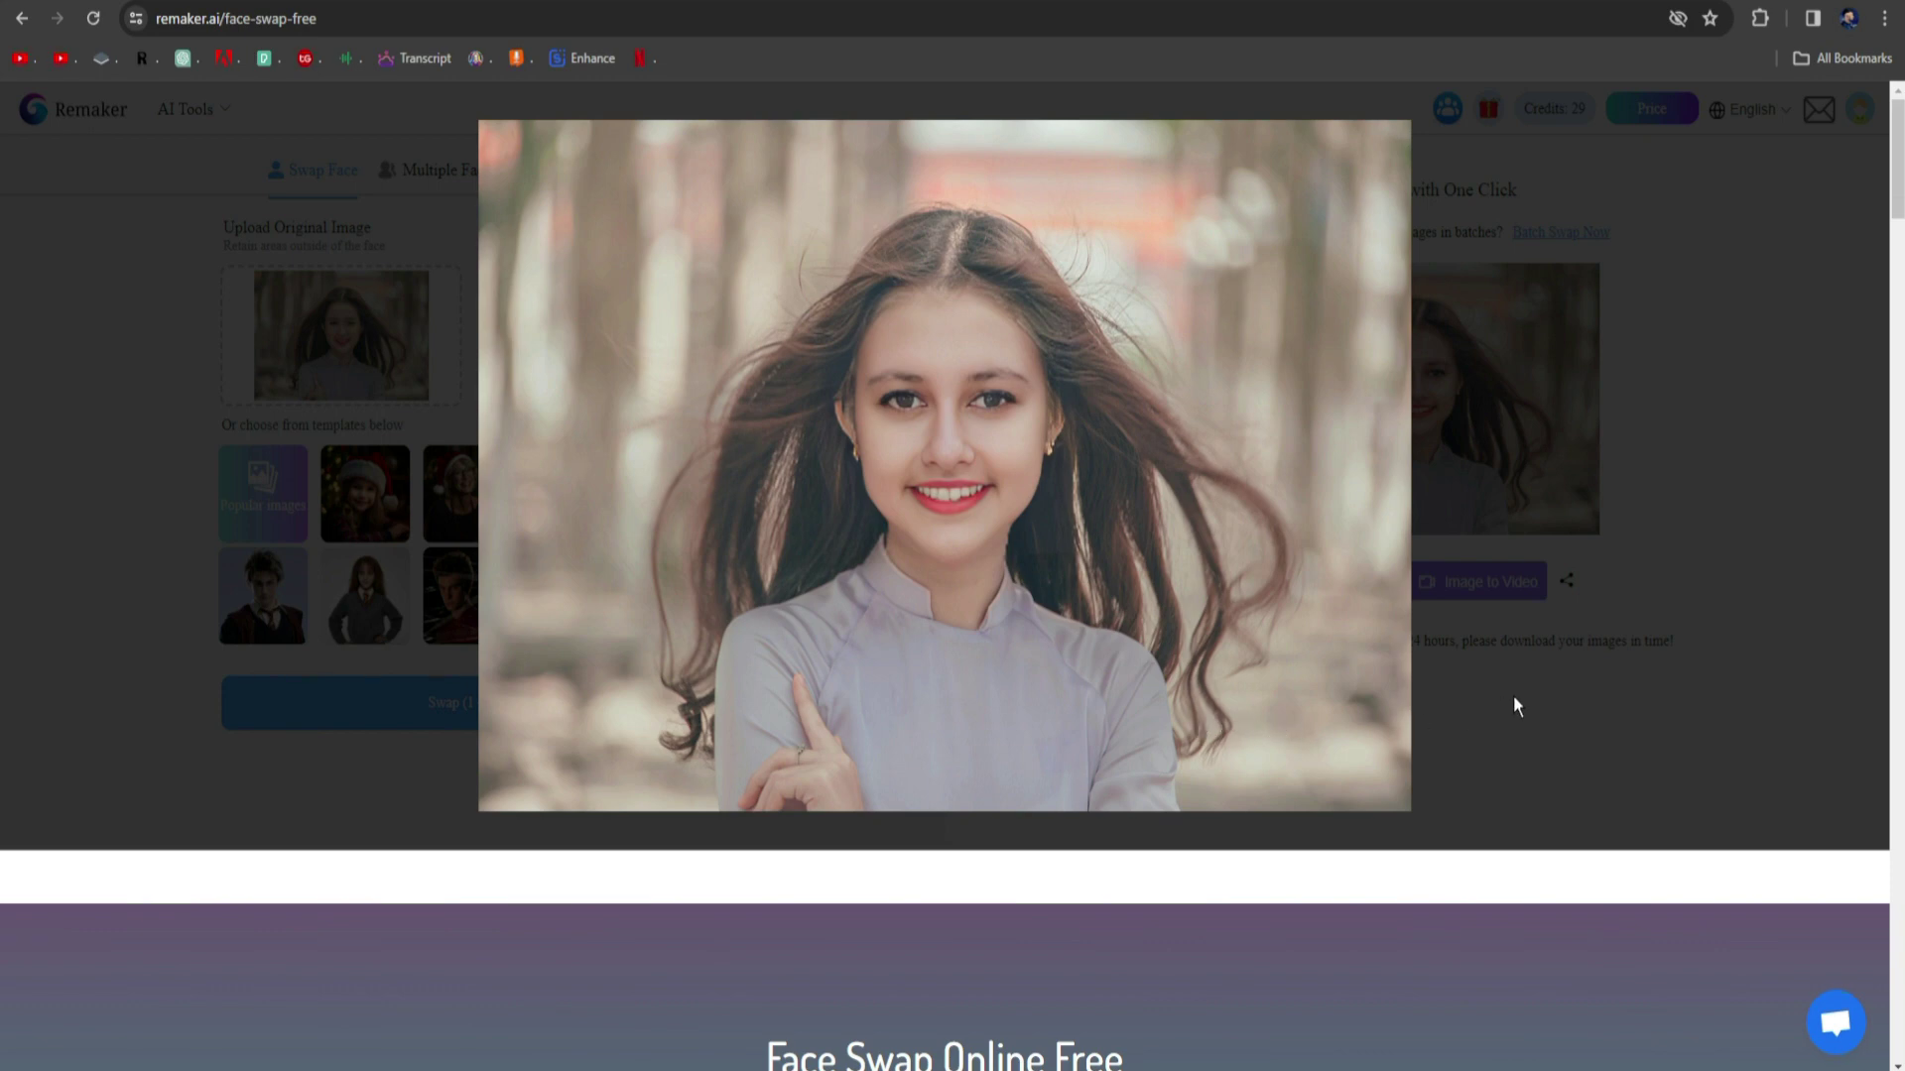
left_click(1571, 688)
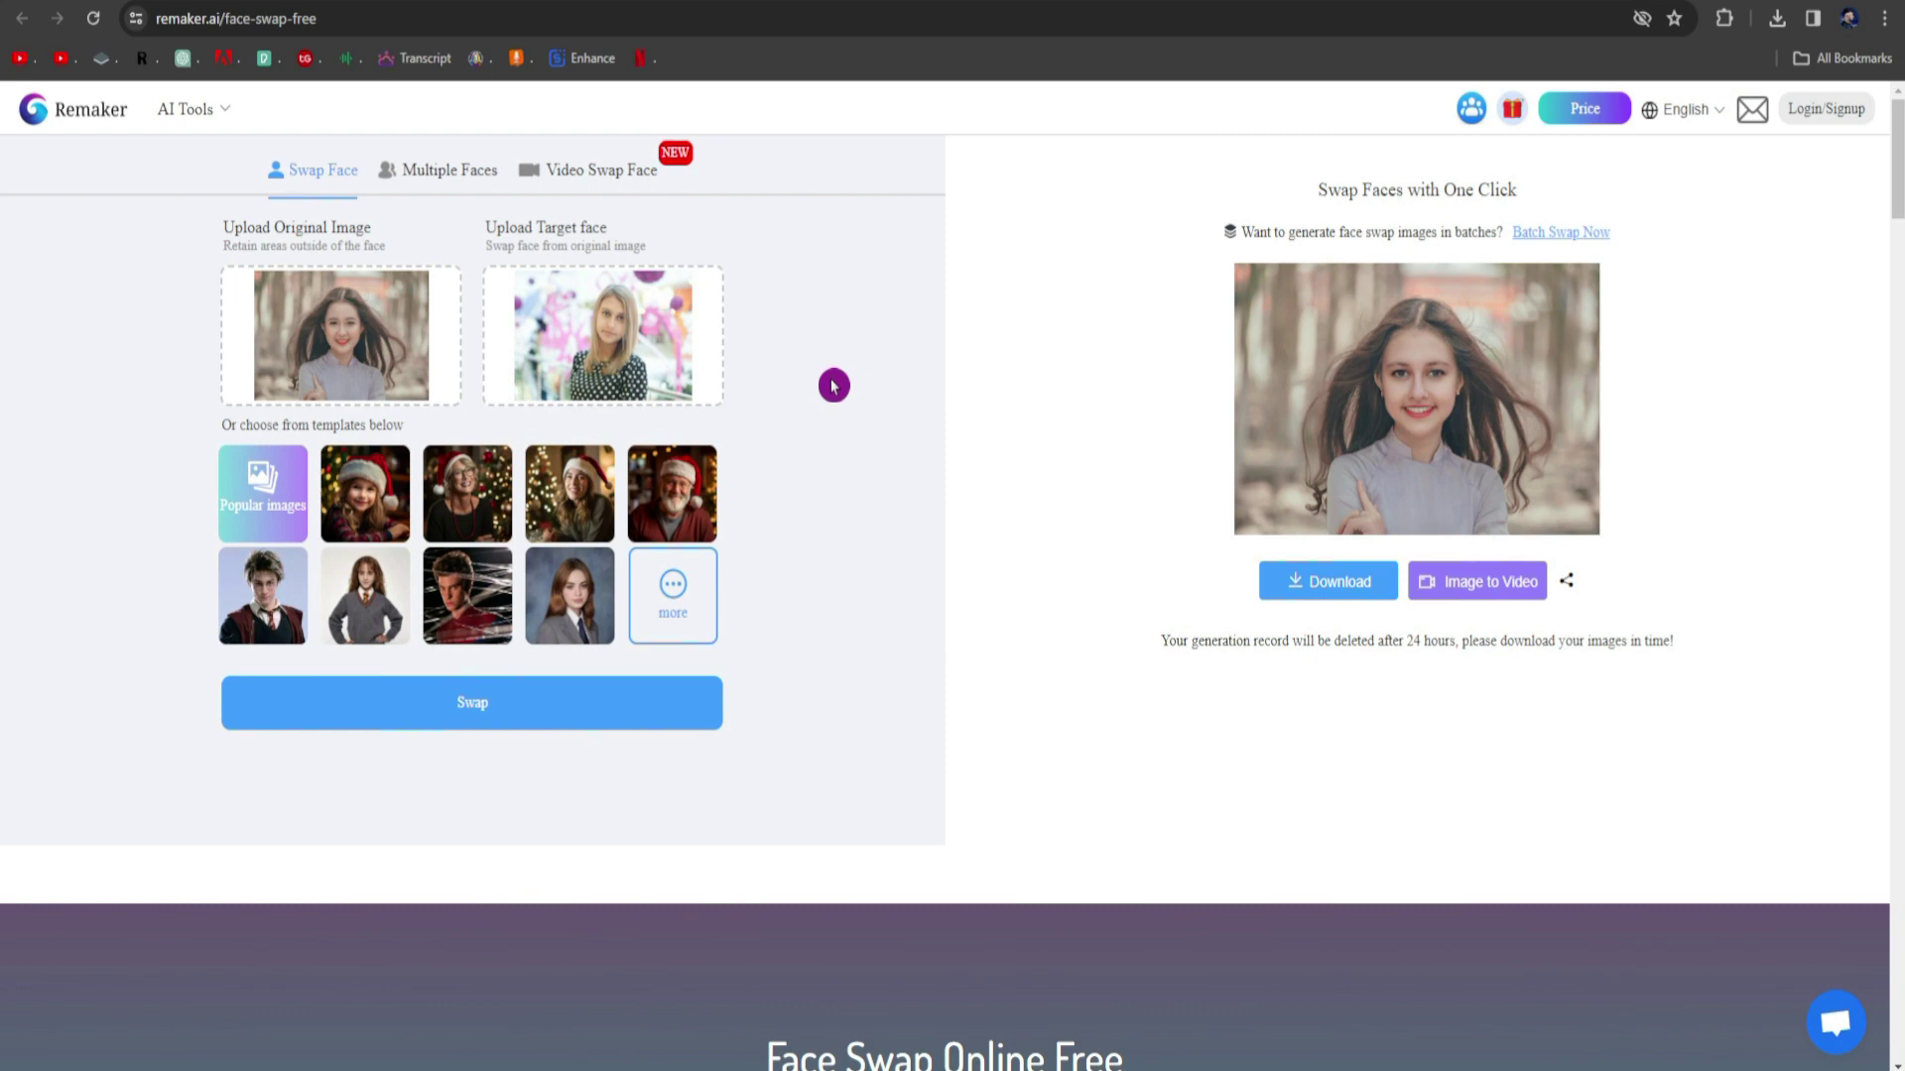
Upload pexels-nadezhda-moryak-7667563 in Multiple Faces and assign replacement faces to the girls.
left_click(456, 180)
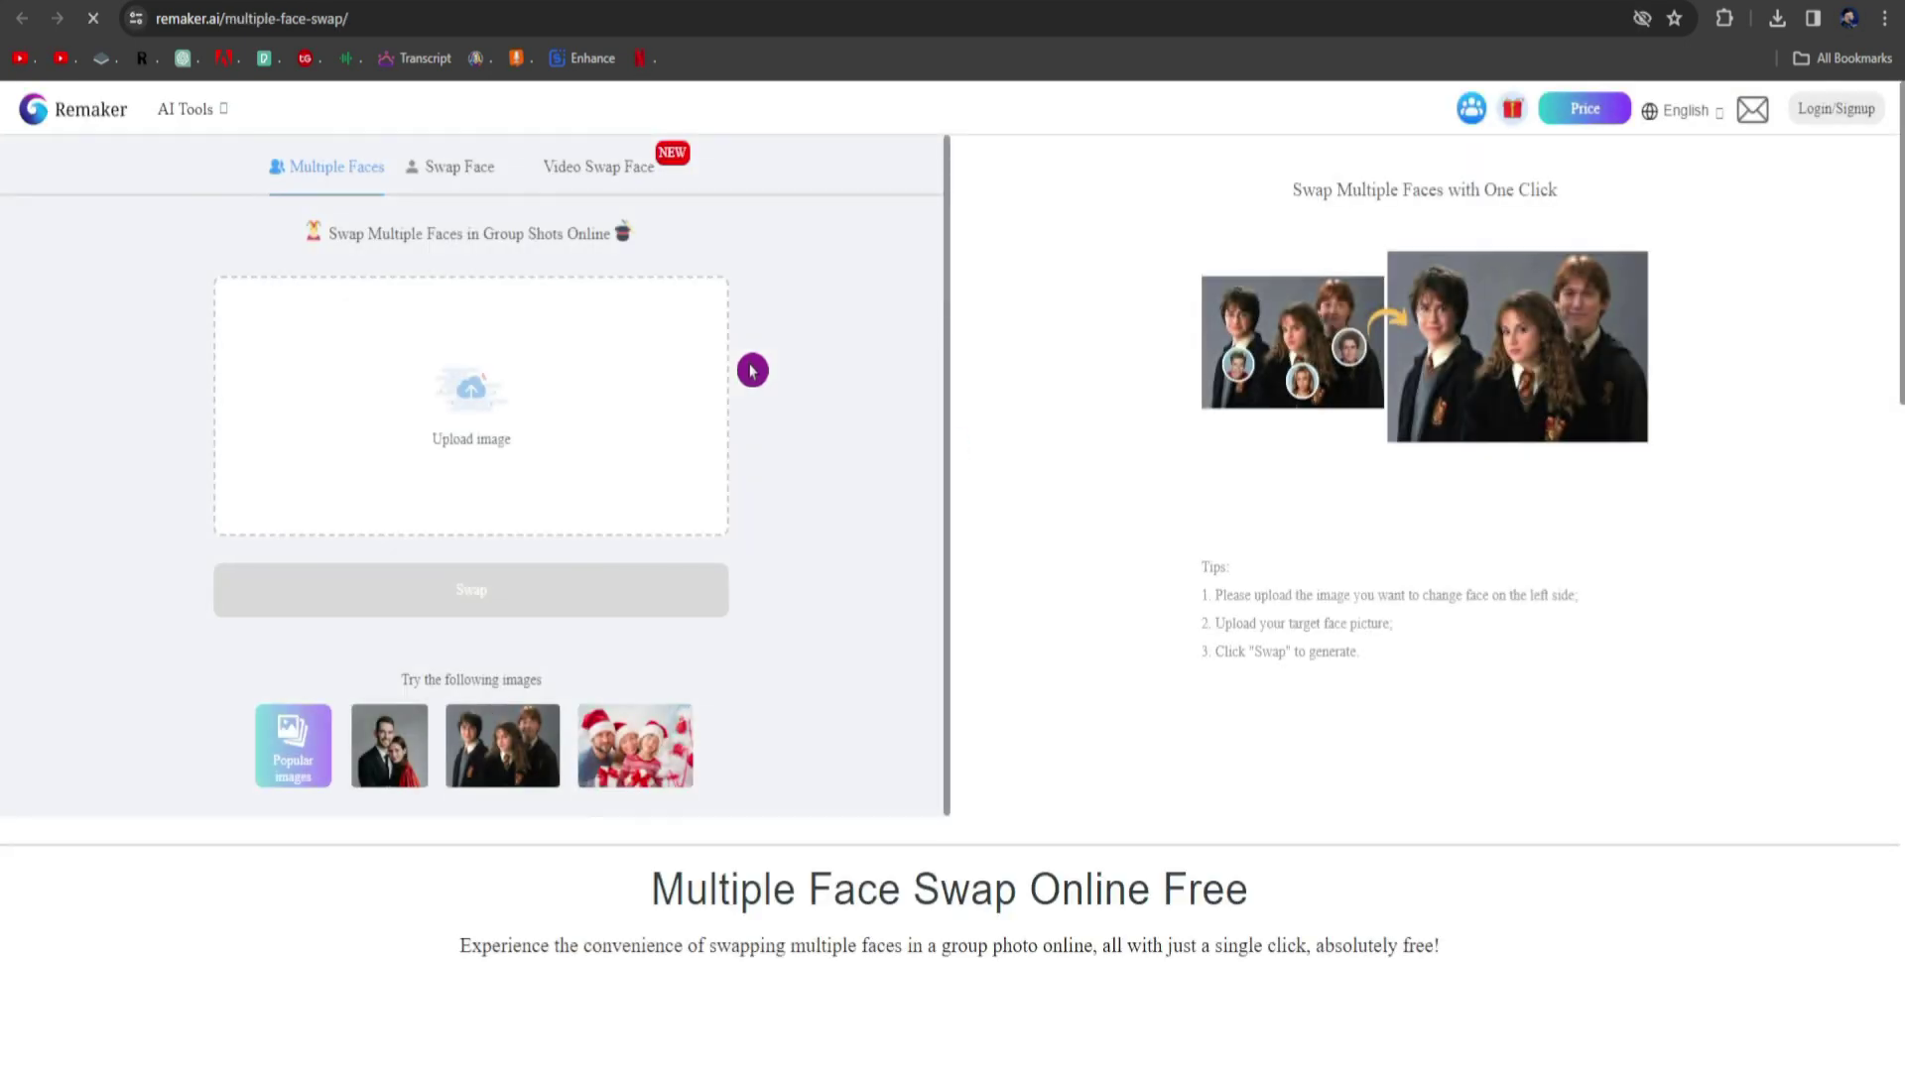
left_click(419, 445)
left_click(459, 459)
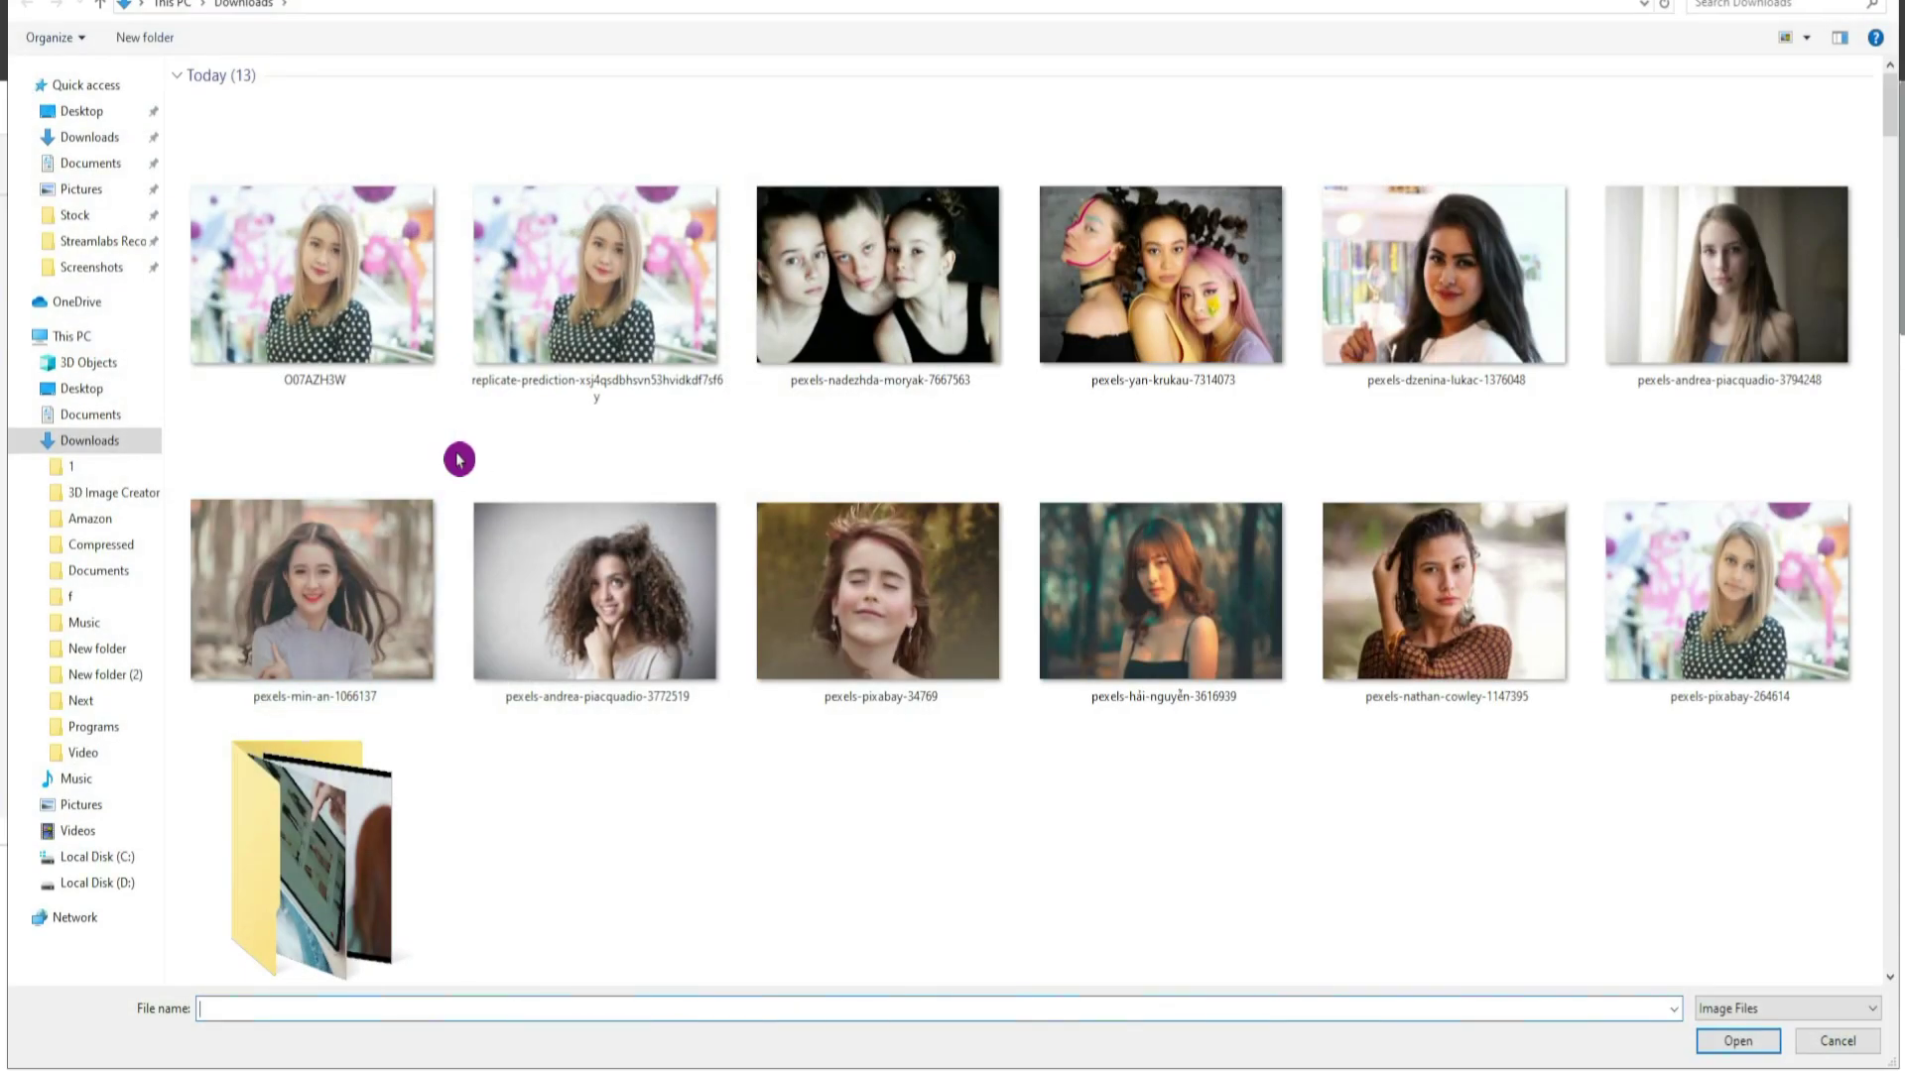
double_click(898, 307)
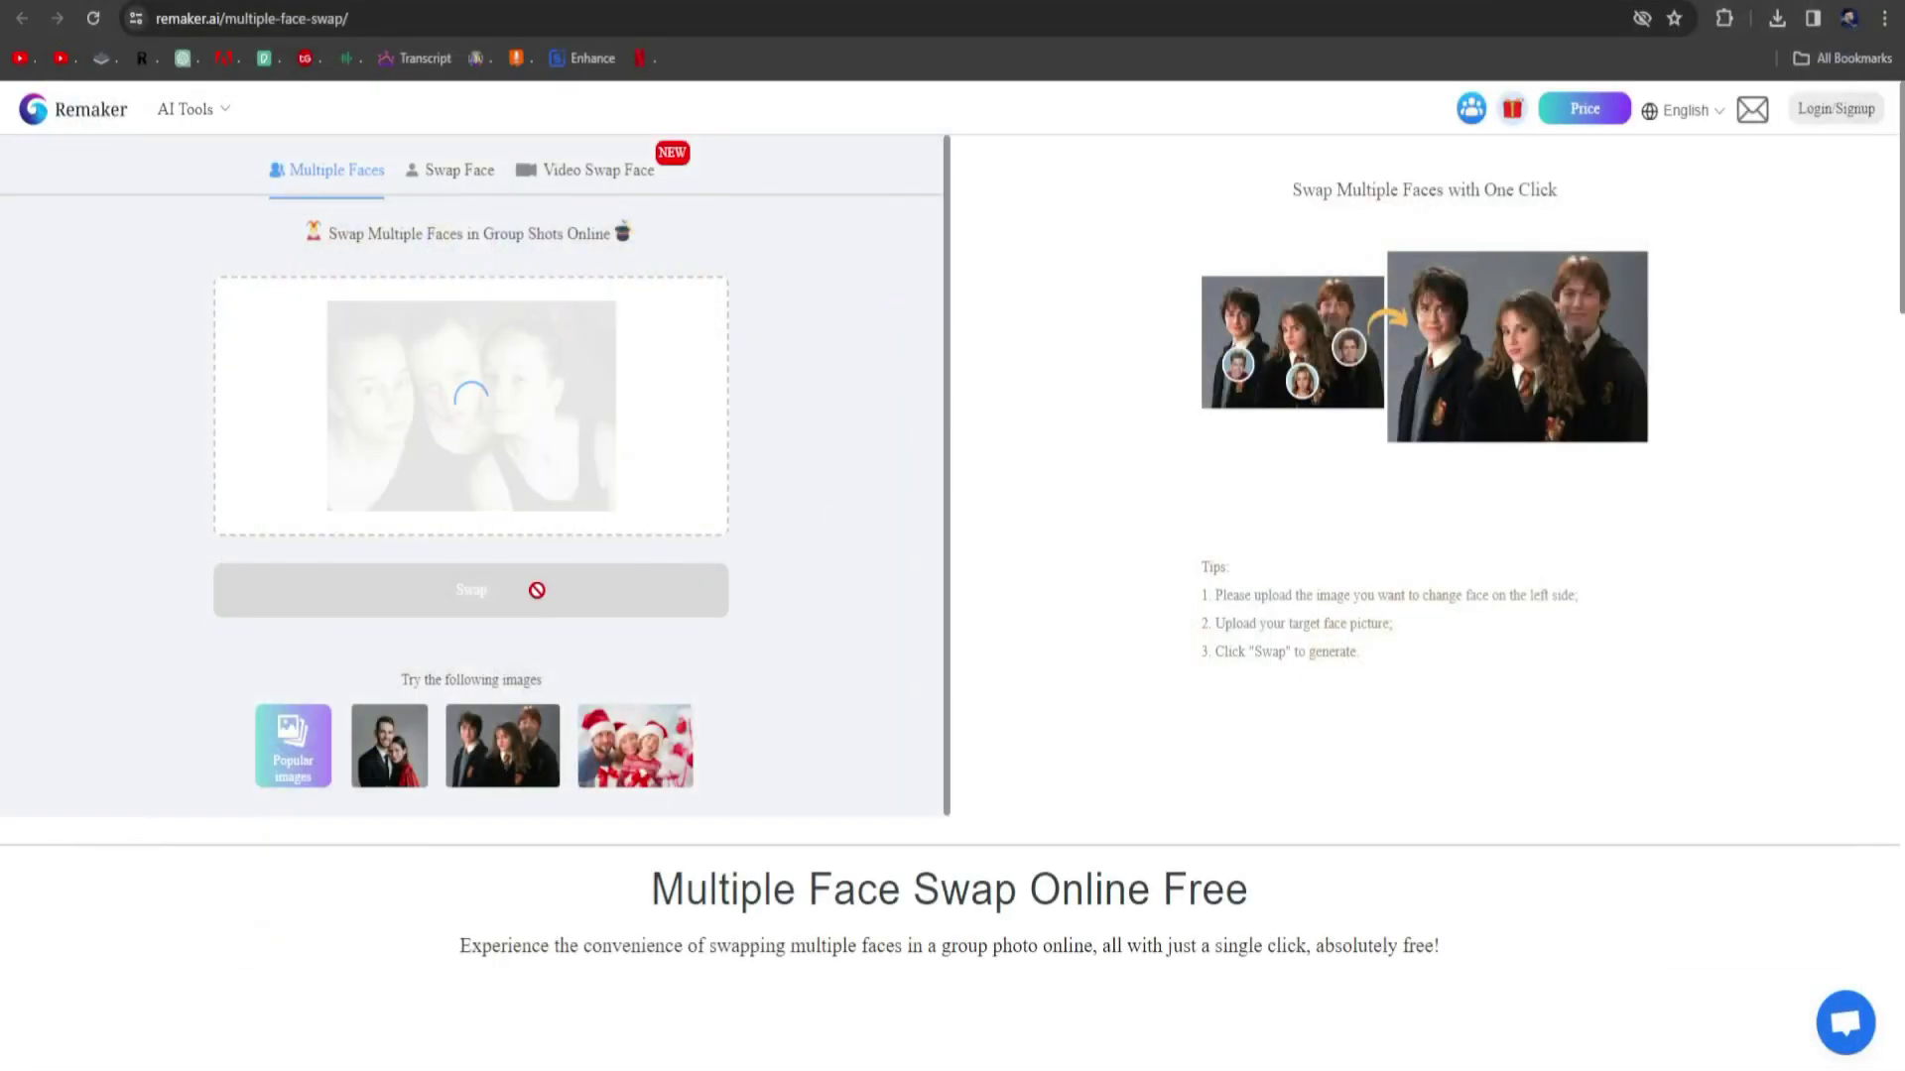
left_click(538, 593)
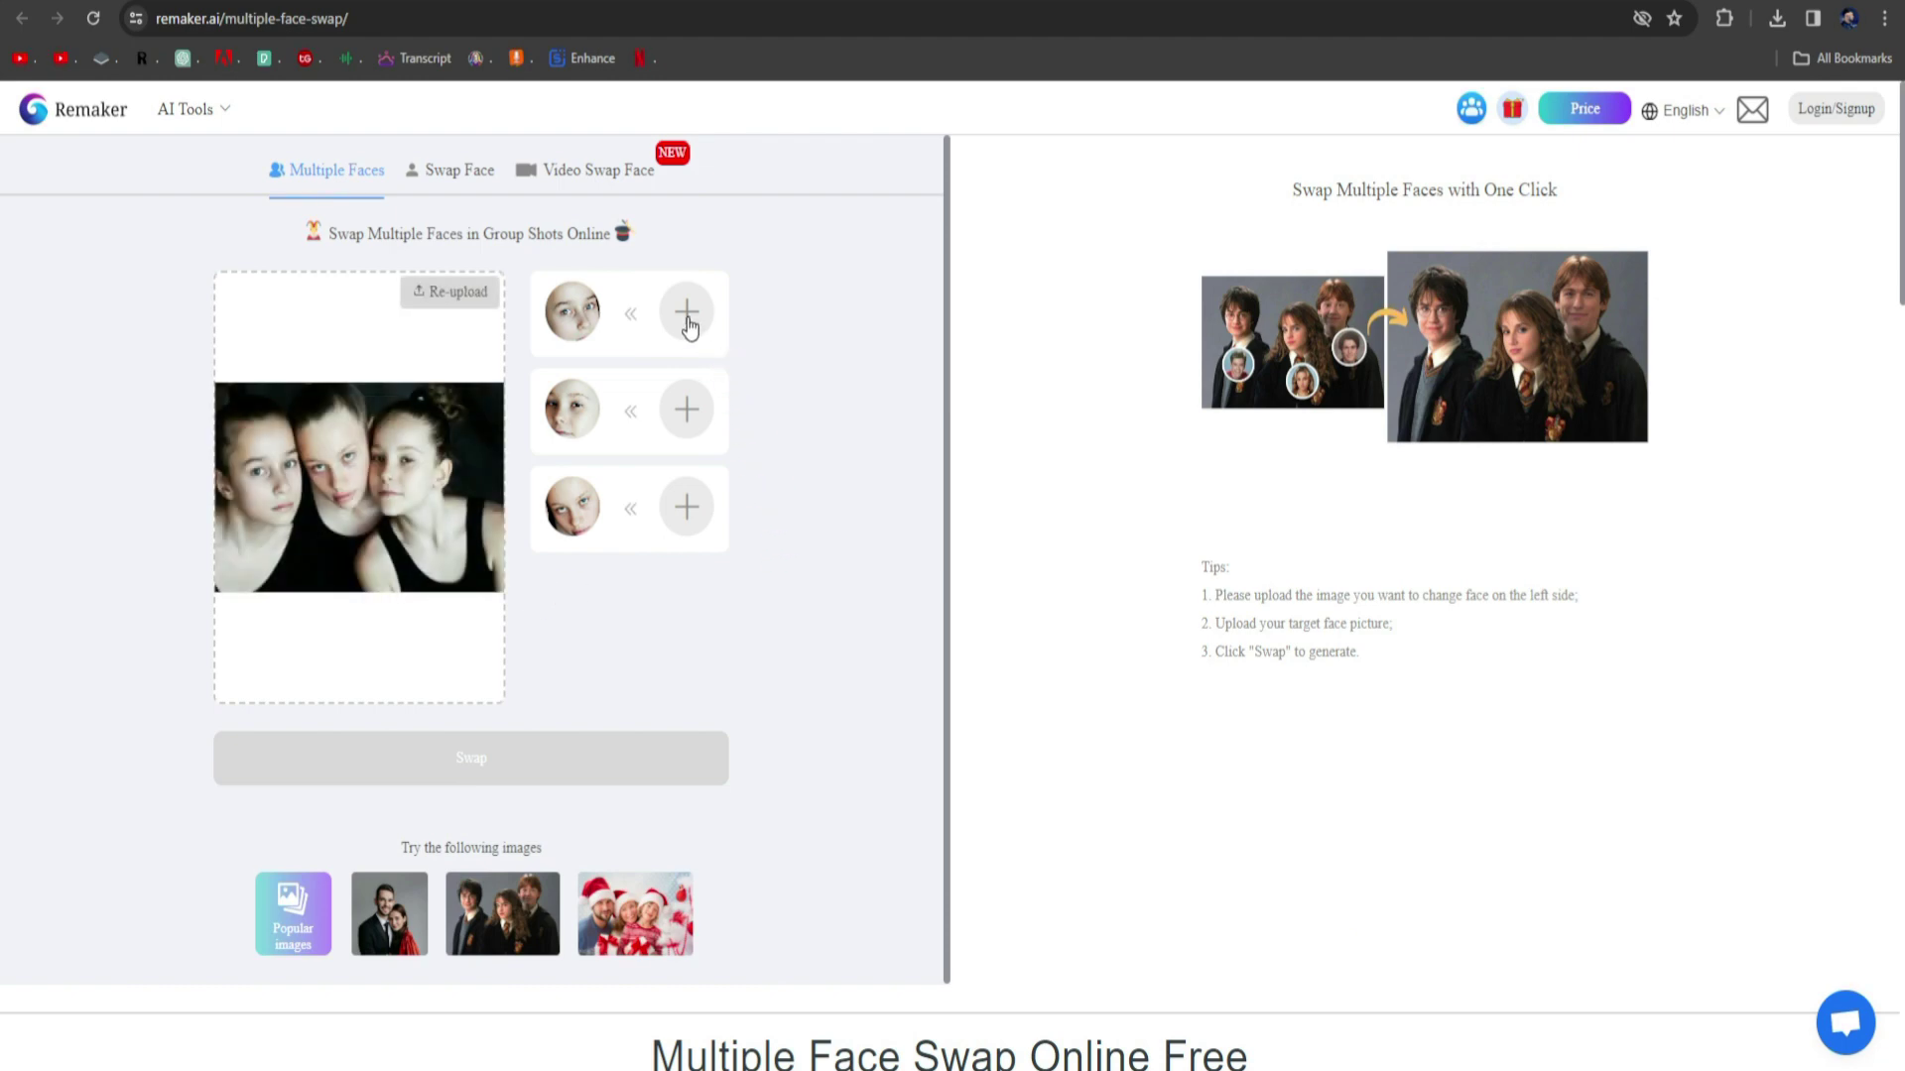
left_click(689, 318)
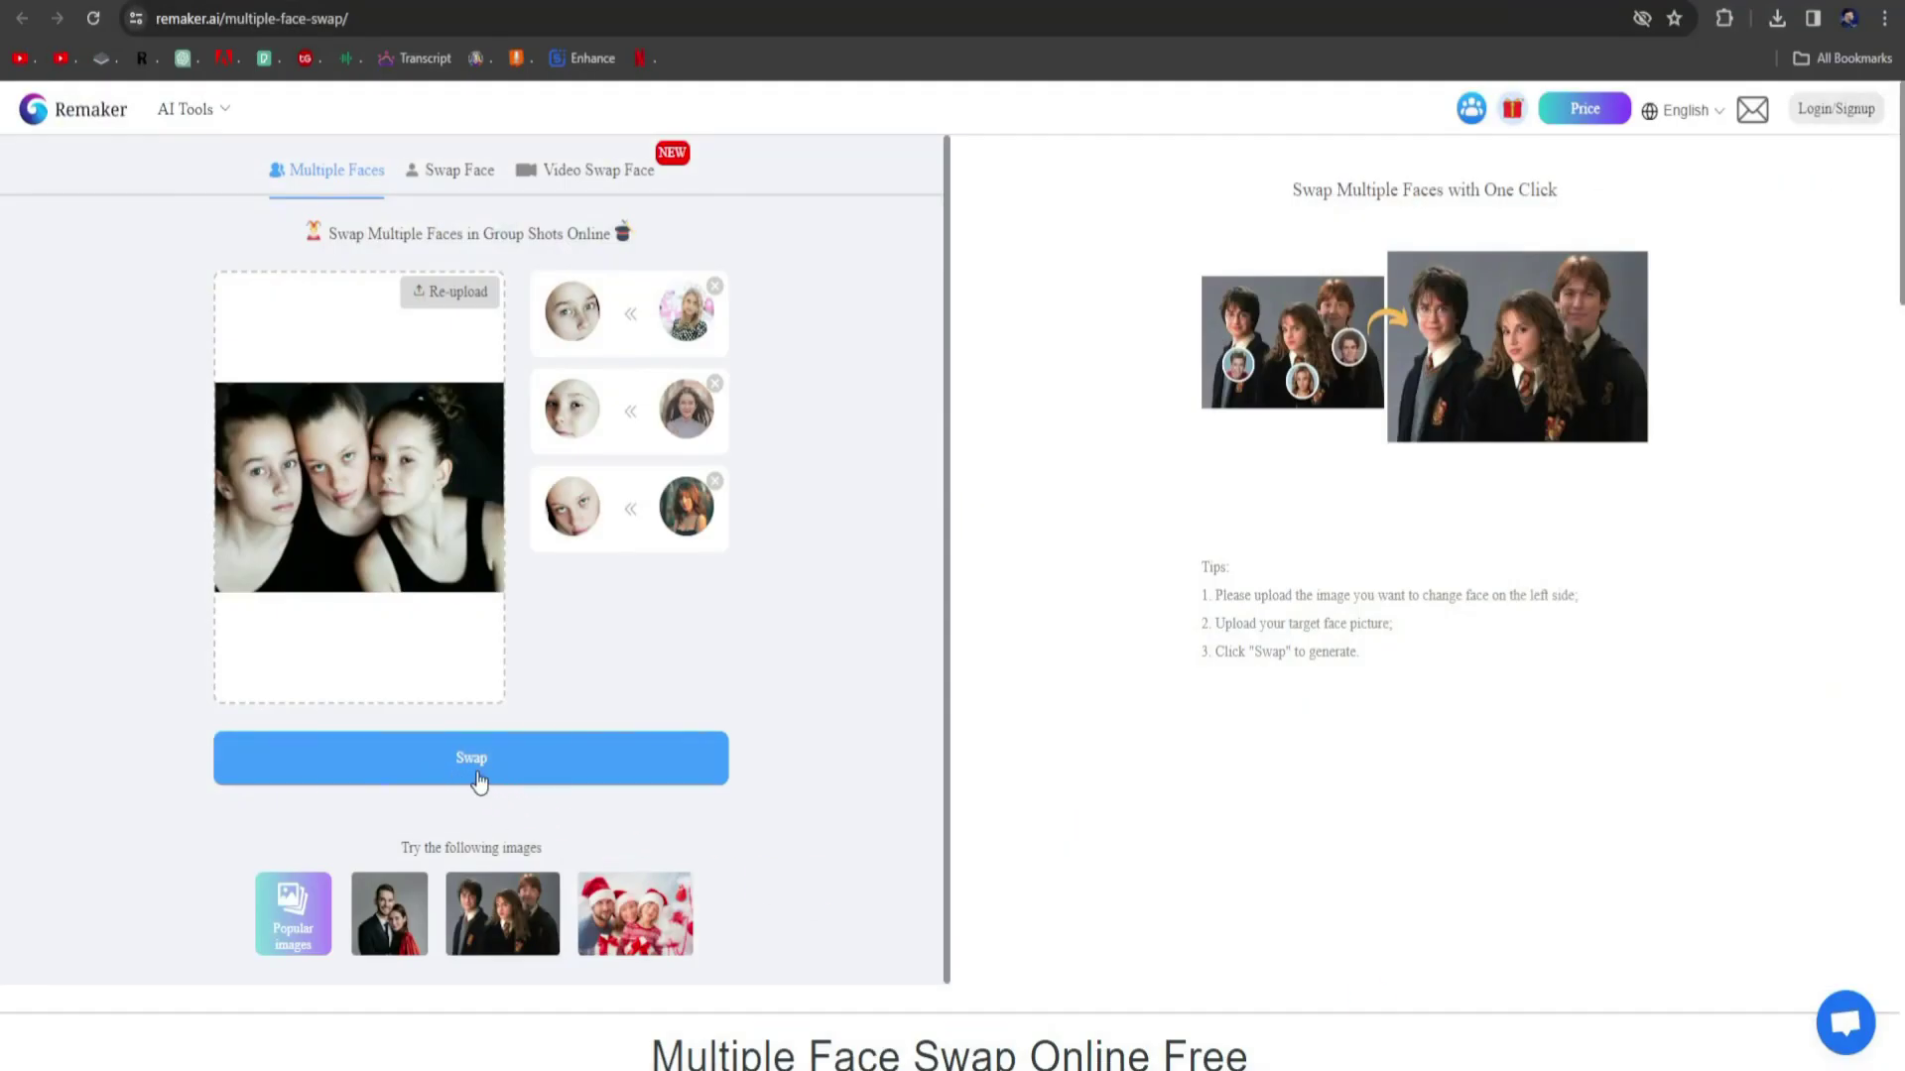
Run the three-face group swap and open the resulting photo full-size.
left_click(483, 764)
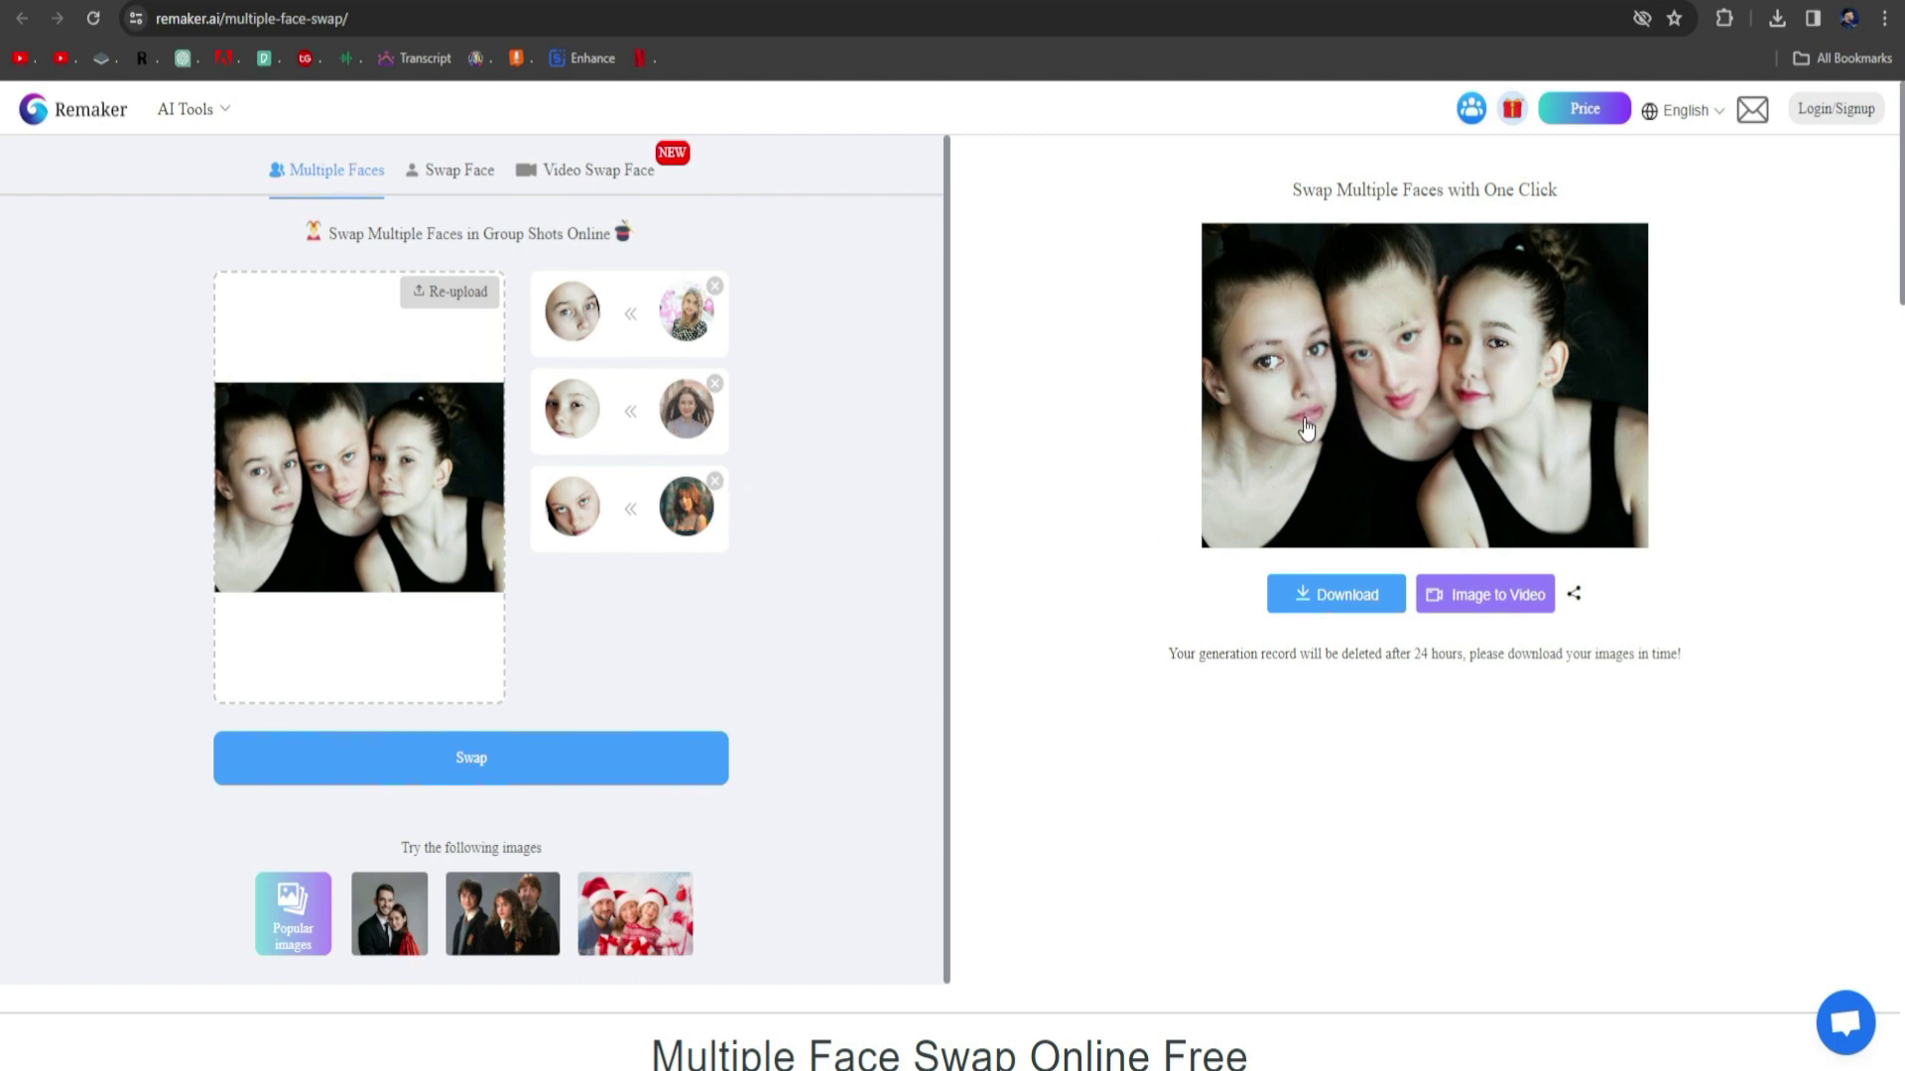
left_click(1395, 423)
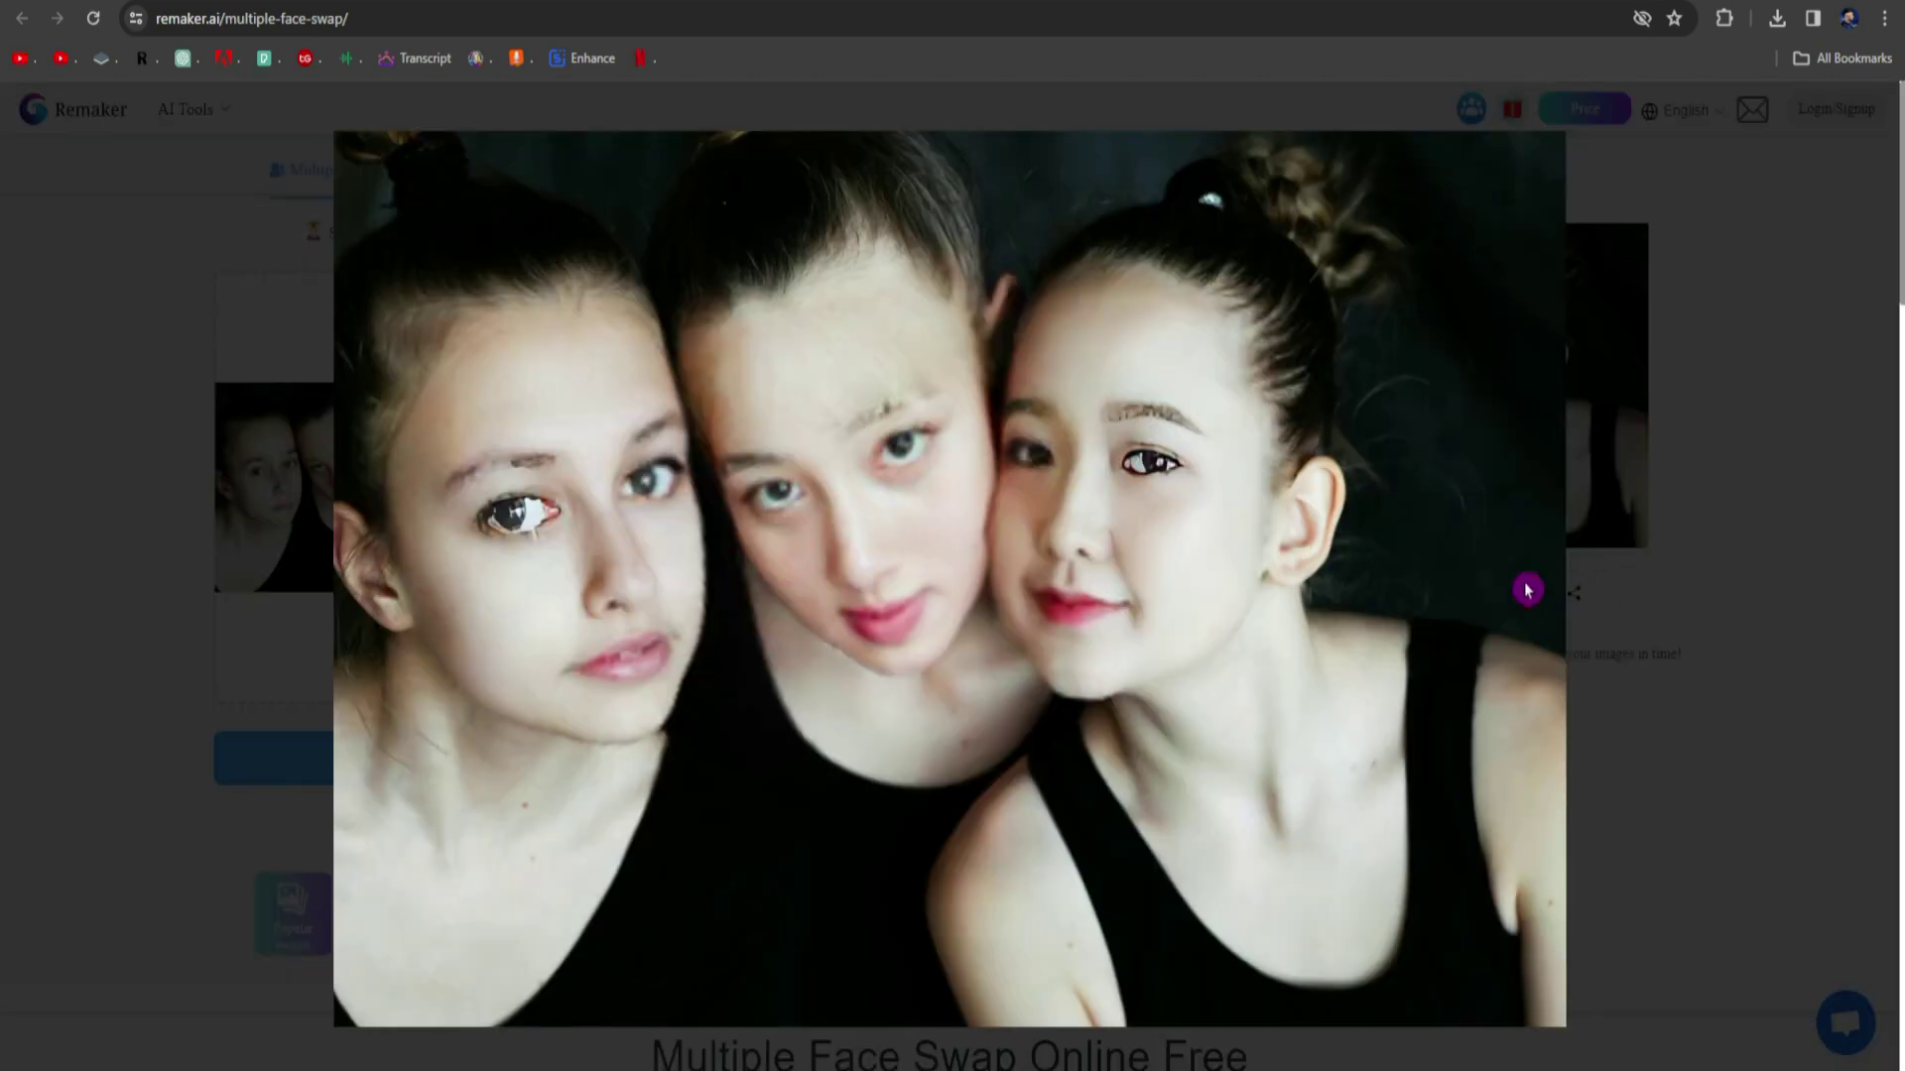